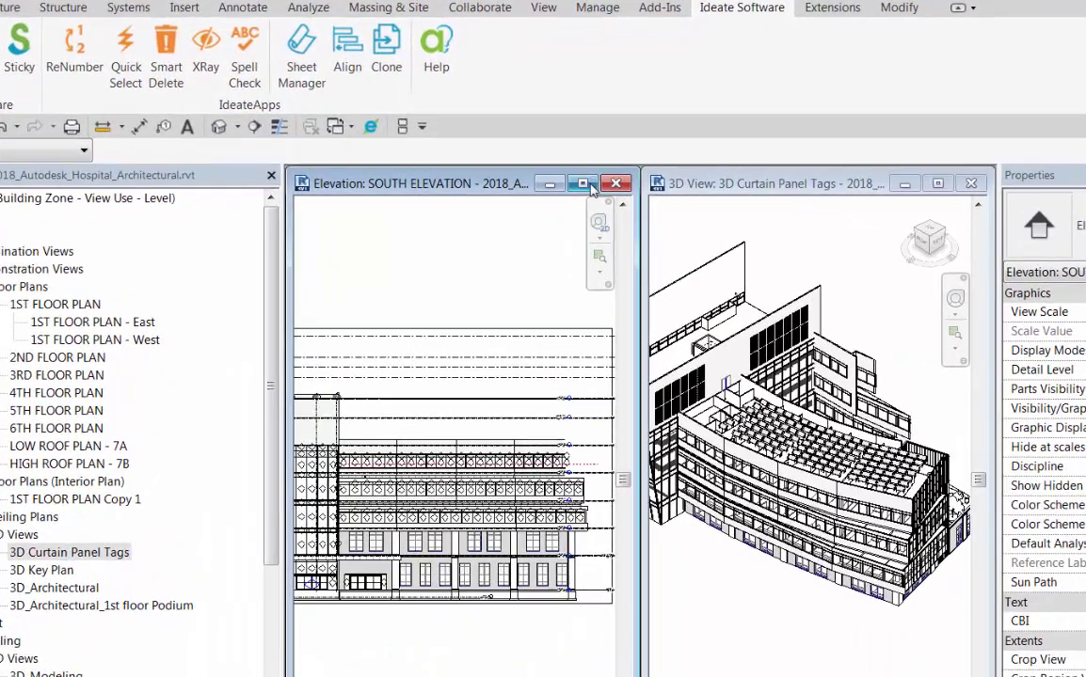
# Maximize the South Elevation view and examine the curtain panel tags and the red dashed detail line crossing the top storefront row
pyautogui.click(552, 172)
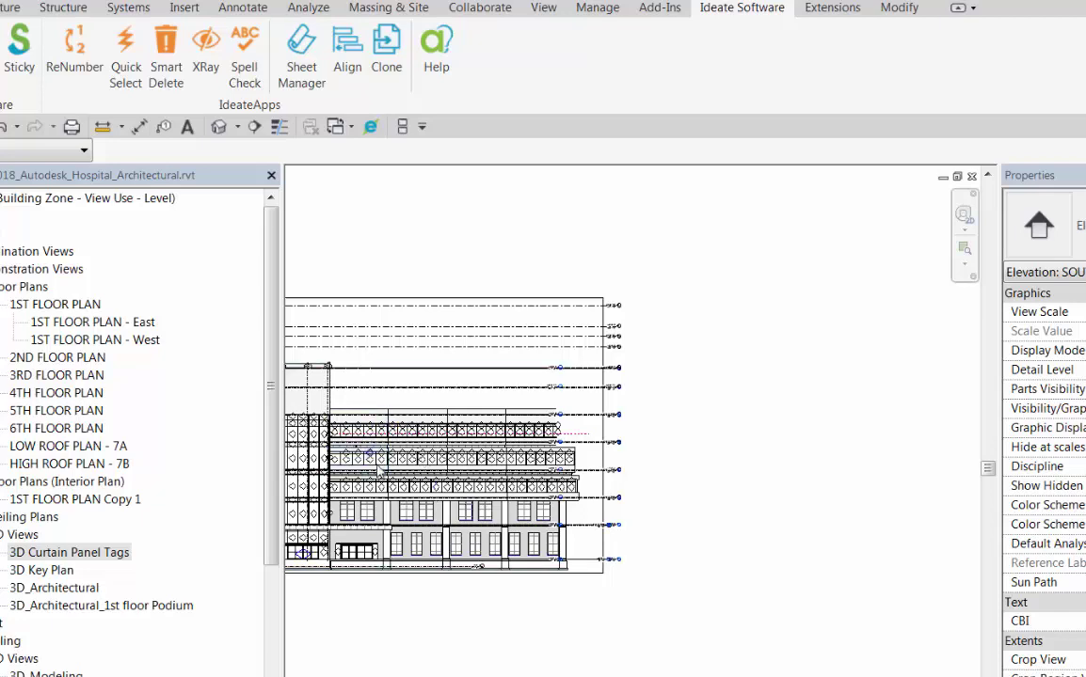
pyautogui.moveTo(412, 485); pyautogui.dragTo(645, 520, button='middle')
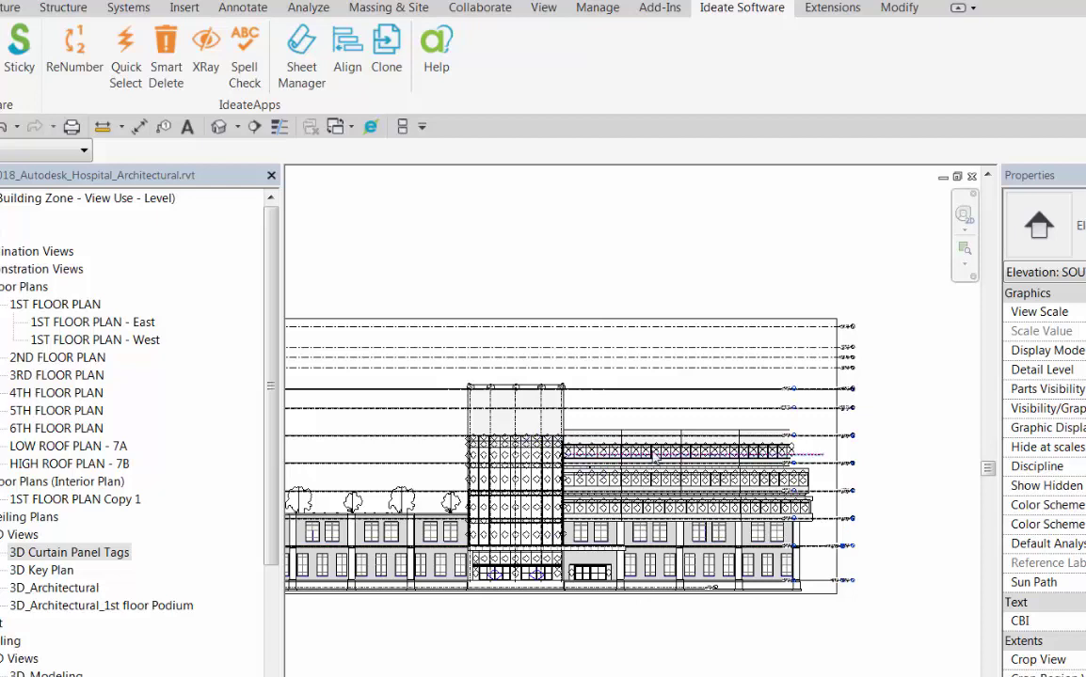
pyautogui.scroll(2, 648, 494)
pyautogui.scroll(4, 647, 493)
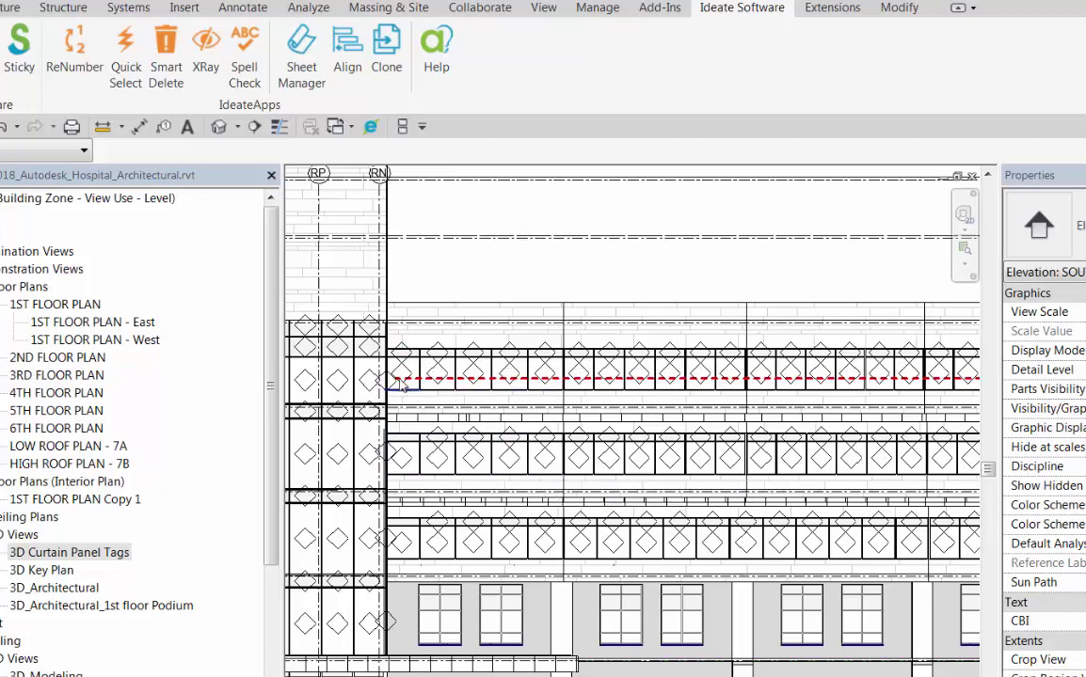
pyautogui.scroll(2, 397, 382)
pyautogui.scroll(4, 396, 381)
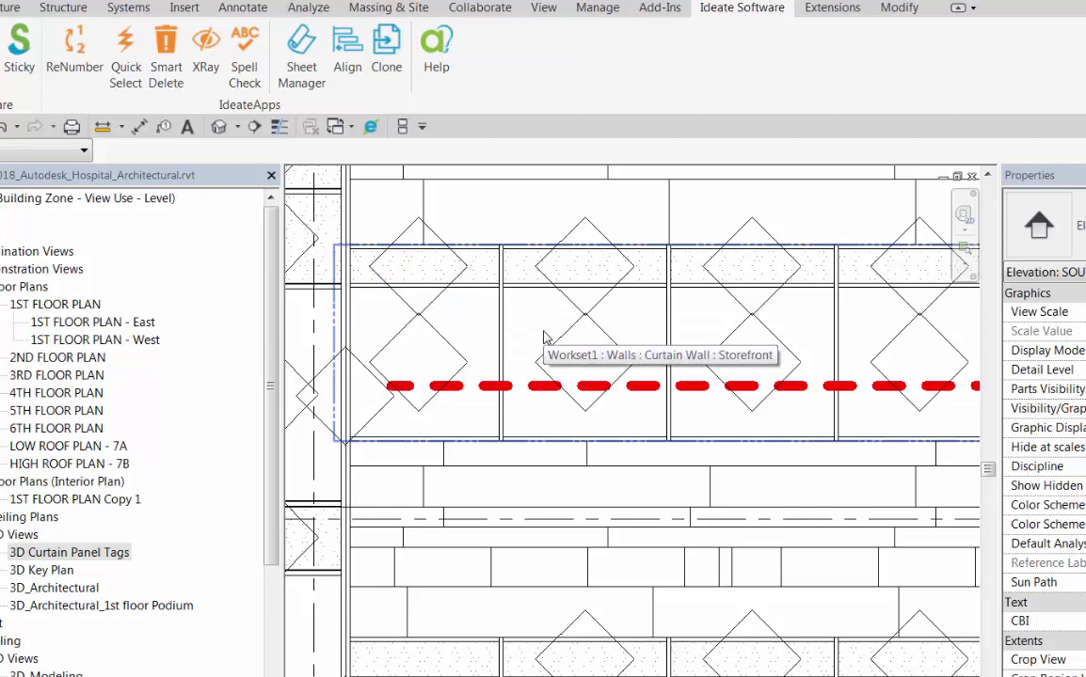
pyautogui.scroll(-1, 543, 337)
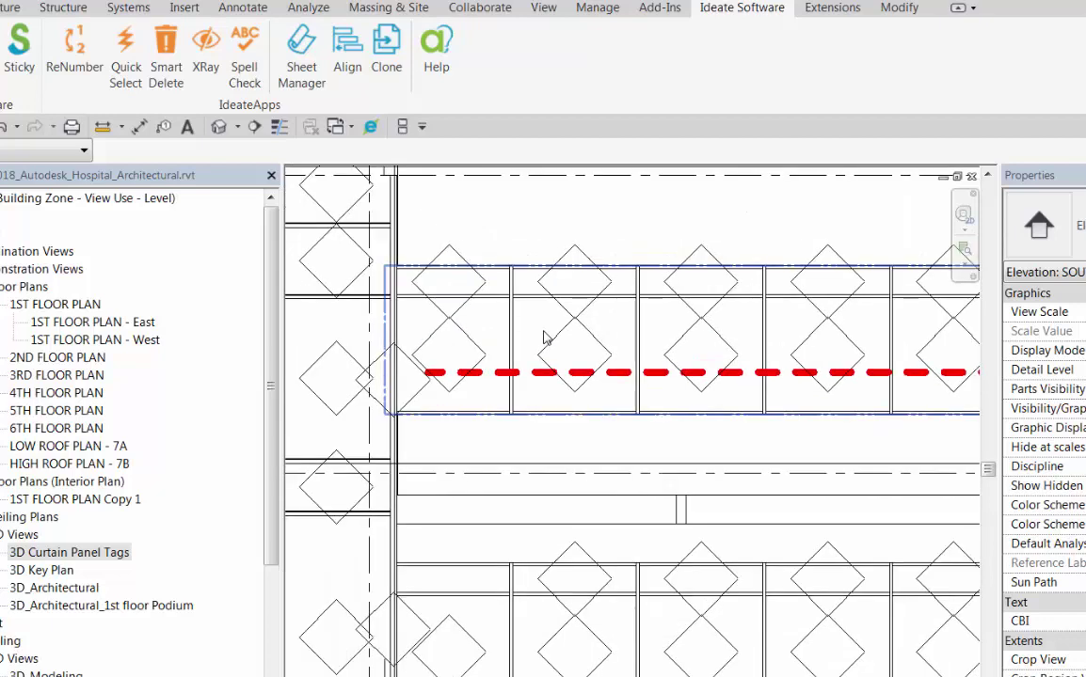
pyautogui.scroll(-1, 545, 339)
pyautogui.scroll(-1, 722, 363)
pyautogui.scroll(-1, 721, 363)
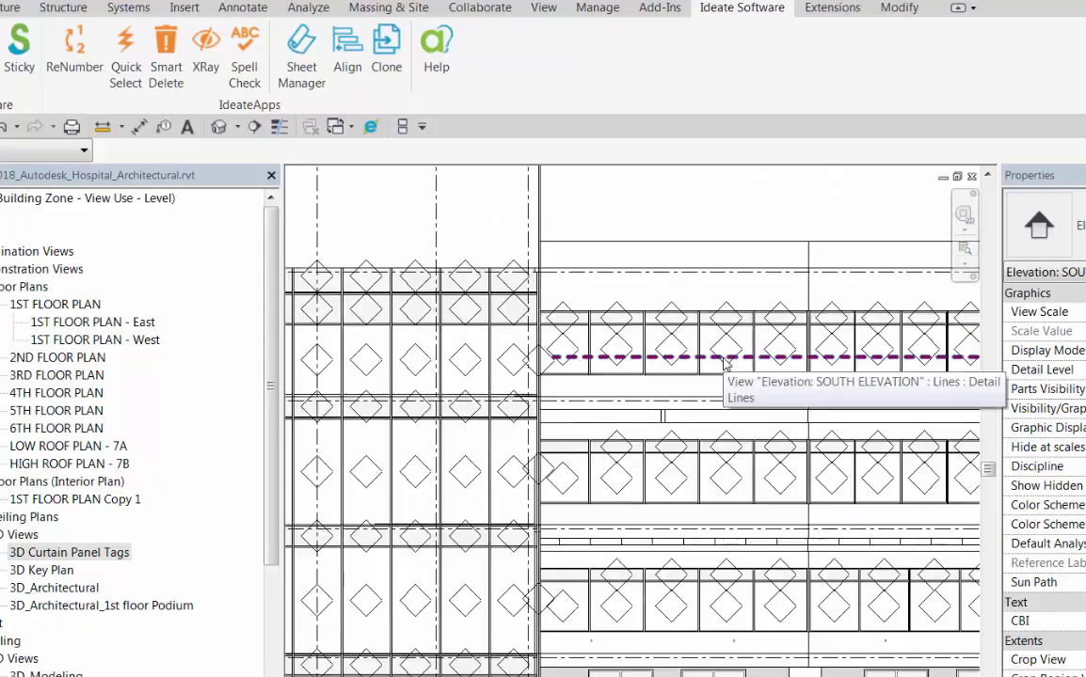
pyautogui.moveTo(724, 364); pyautogui.dragTo(515, 371, button='middle')
pyautogui.scroll(-2, 515, 370)
pyautogui.scroll(-2, 515, 370)
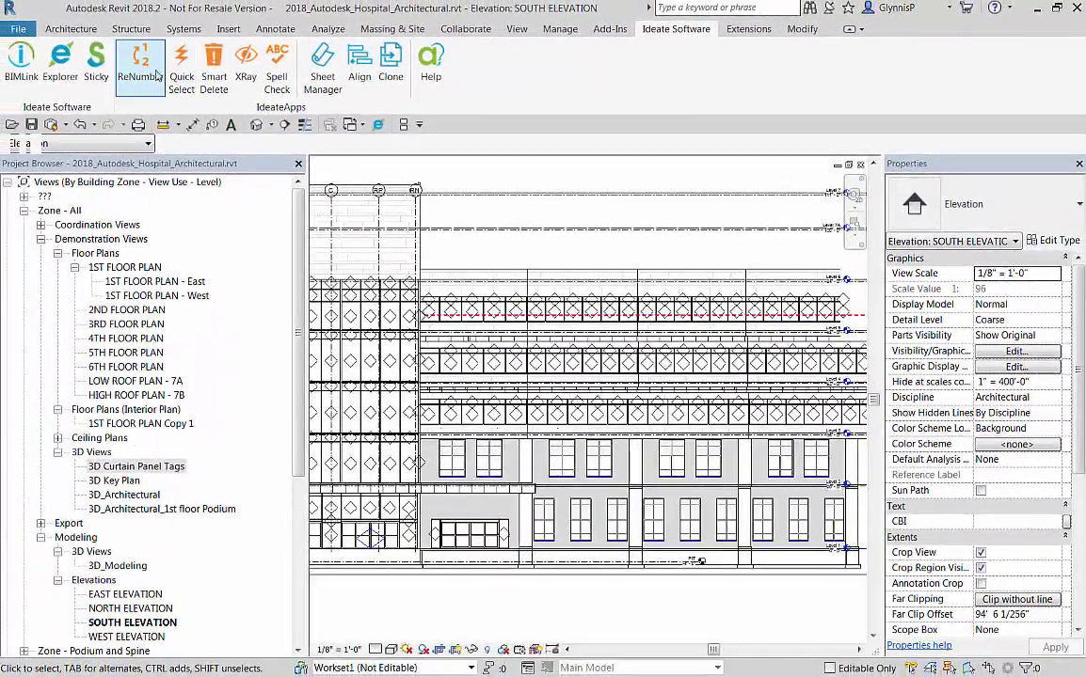
# Start Ideate ReNumber and delete the Curtain Panels rule from the rules saved in the project
pyautogui.click(143, 68)
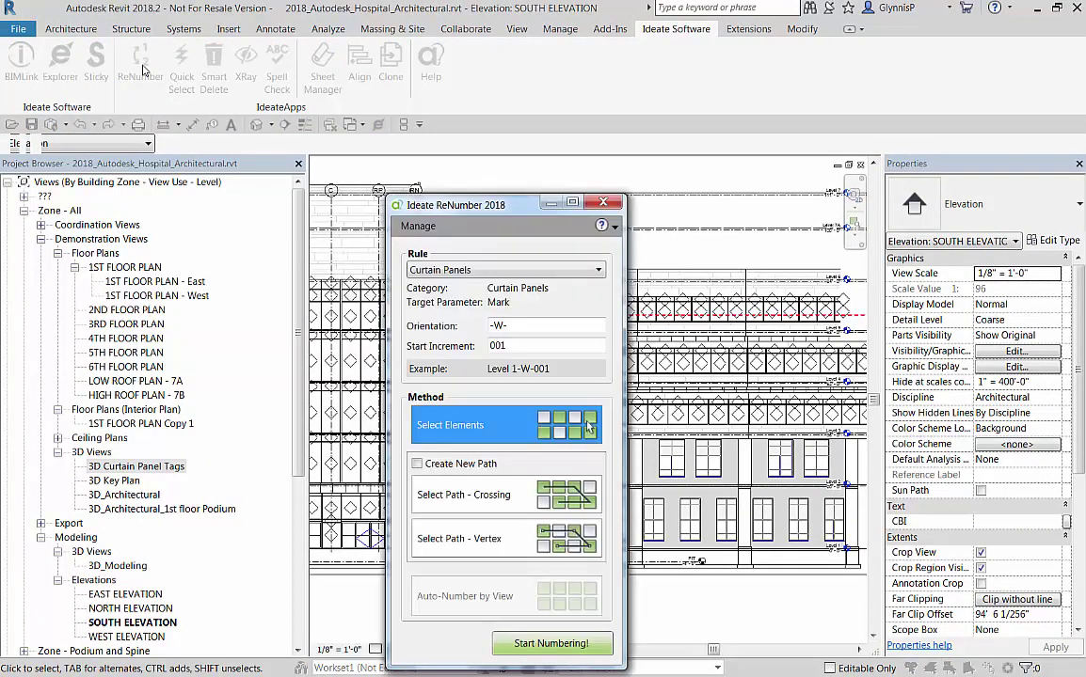
pyautogui.moveTo(478, 211); pyautogui.dragTo(464, 109)
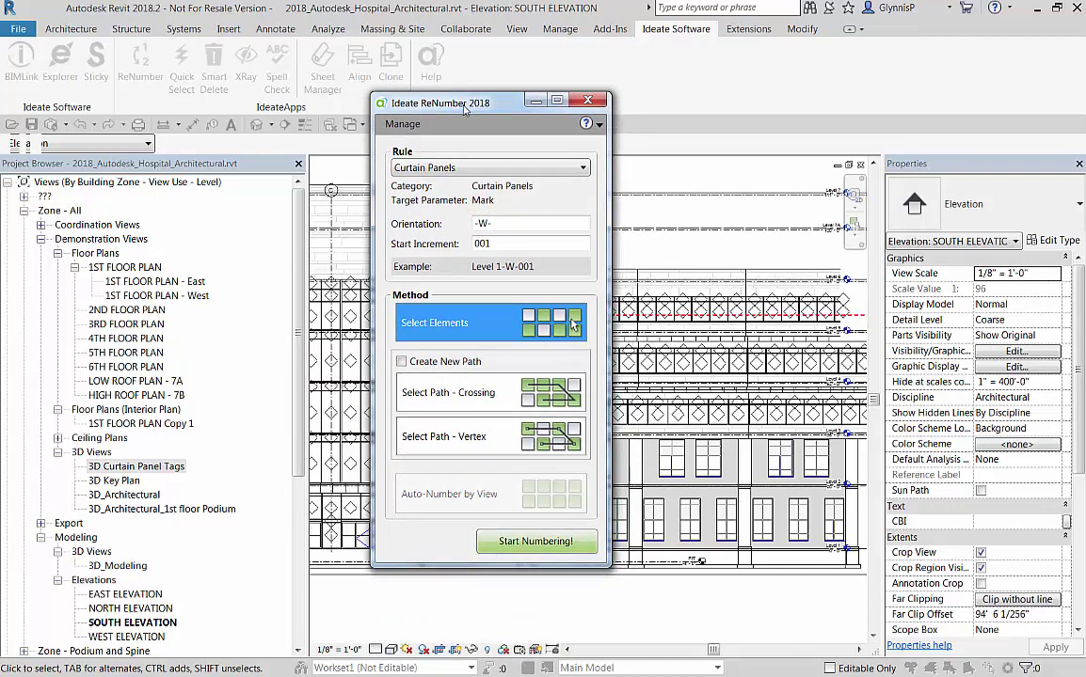
pyautogui.click(403, 123)
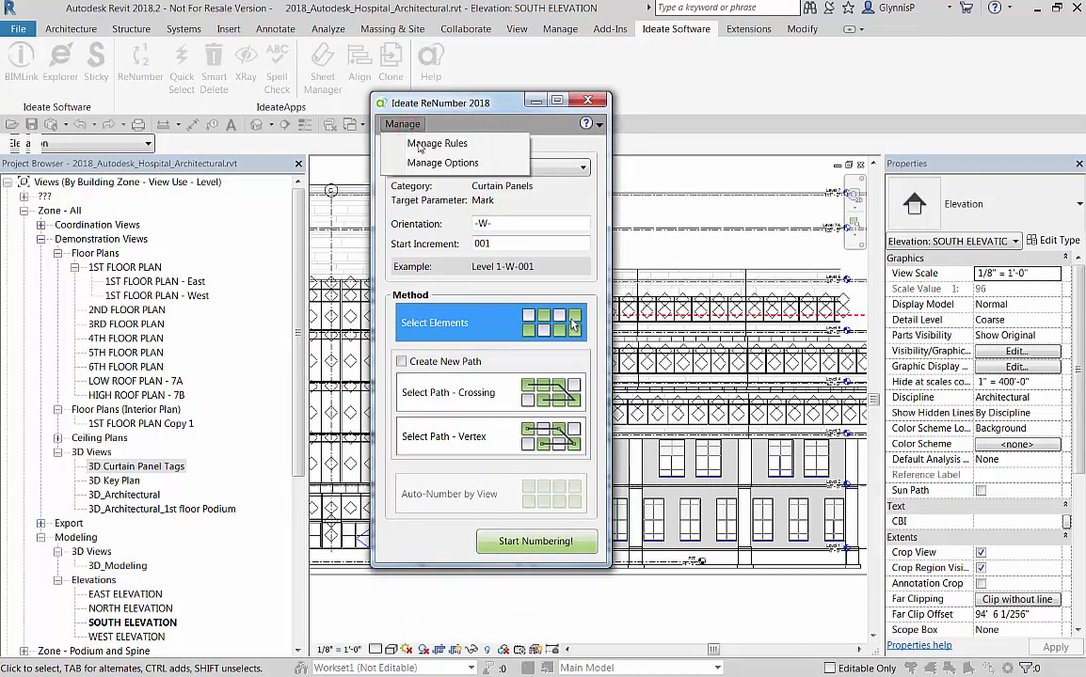
pyautogui.click(420, 143)
pyautogui.click(407, 267)
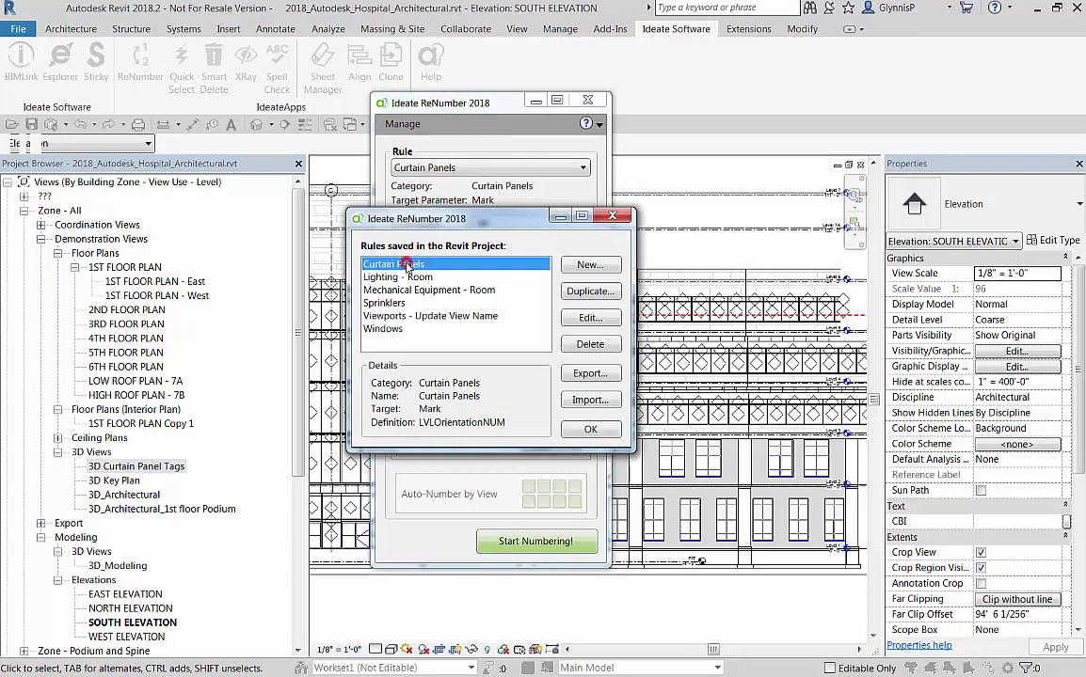
pyautogui.press('Delete')
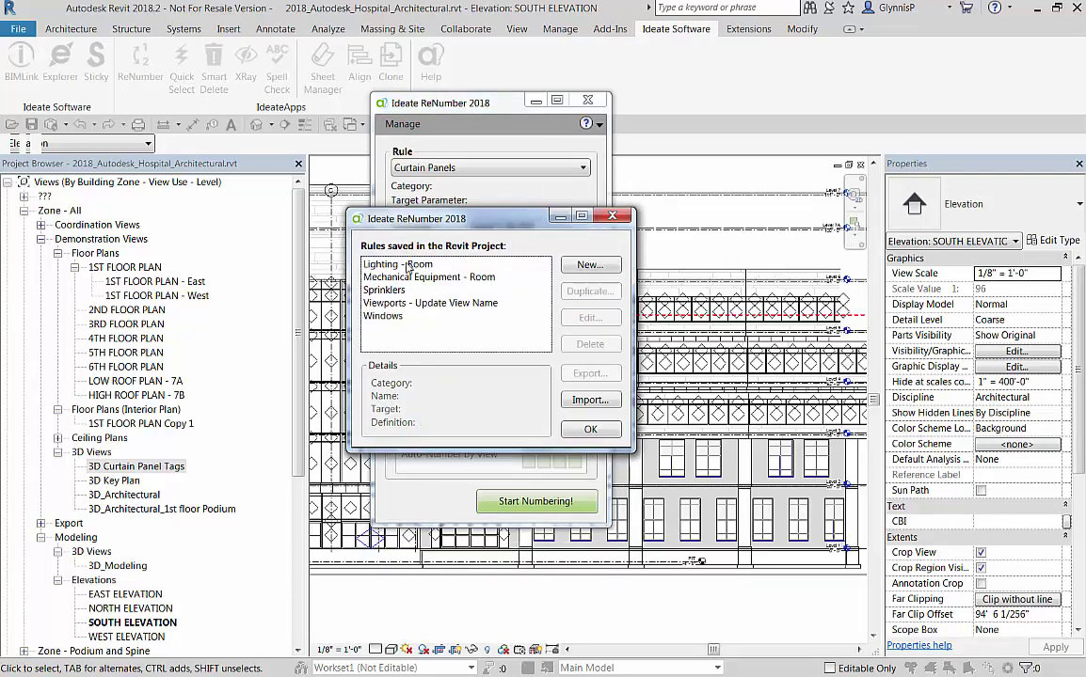
# Import Curtain Panels.rule from the Bonus Rules folder into the project and close the rule manager
pyautogui.click(590, 400)
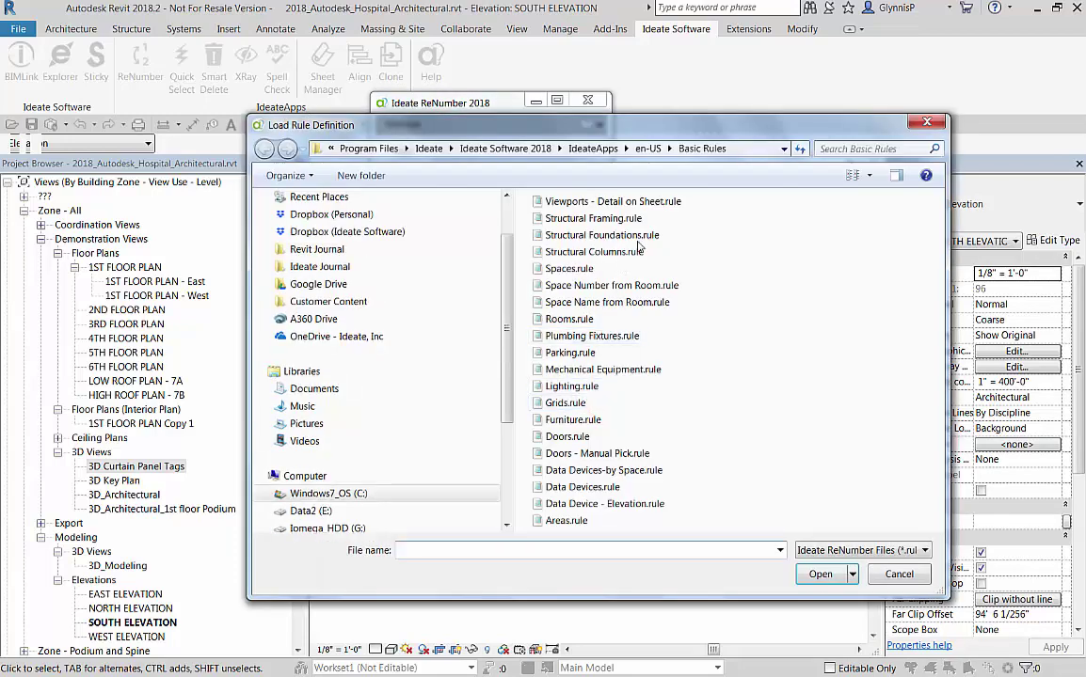
pyautogui.click(645, 150)
pyautogui.doubleClick(574, 240)
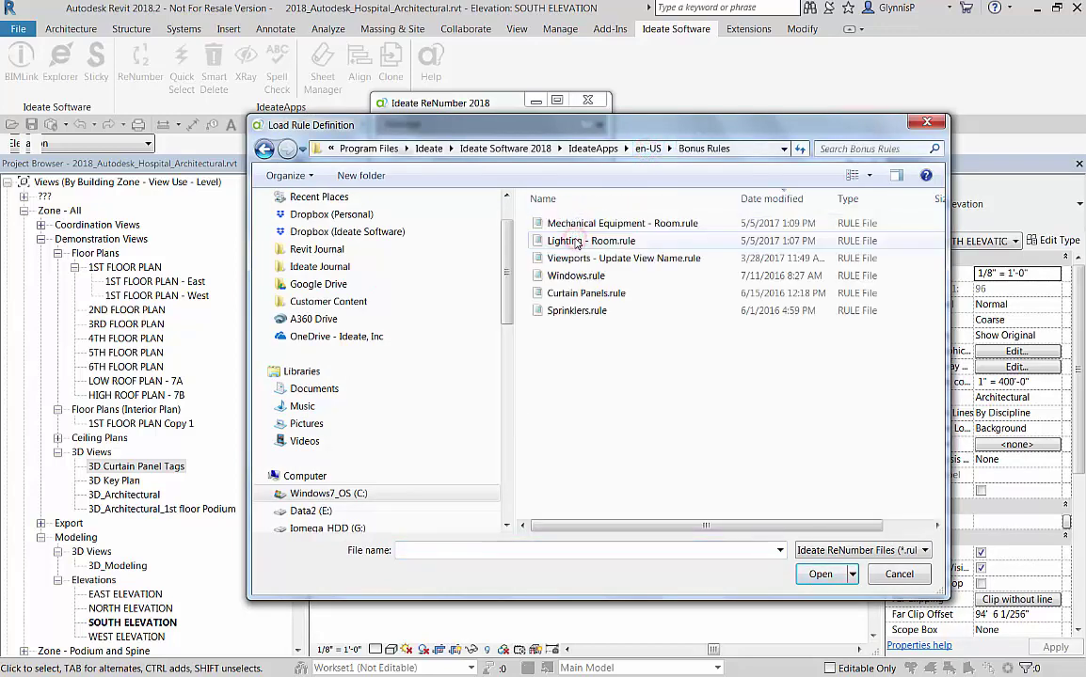
pyautogui.click(547, 294)
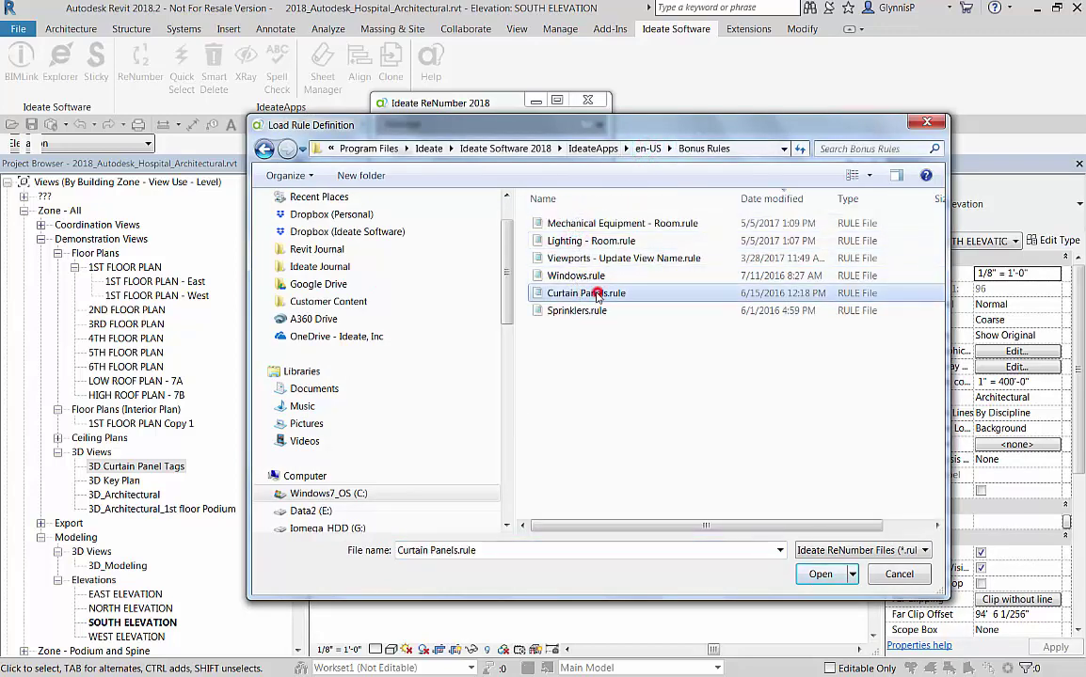
pyautogui.click(820, 573)
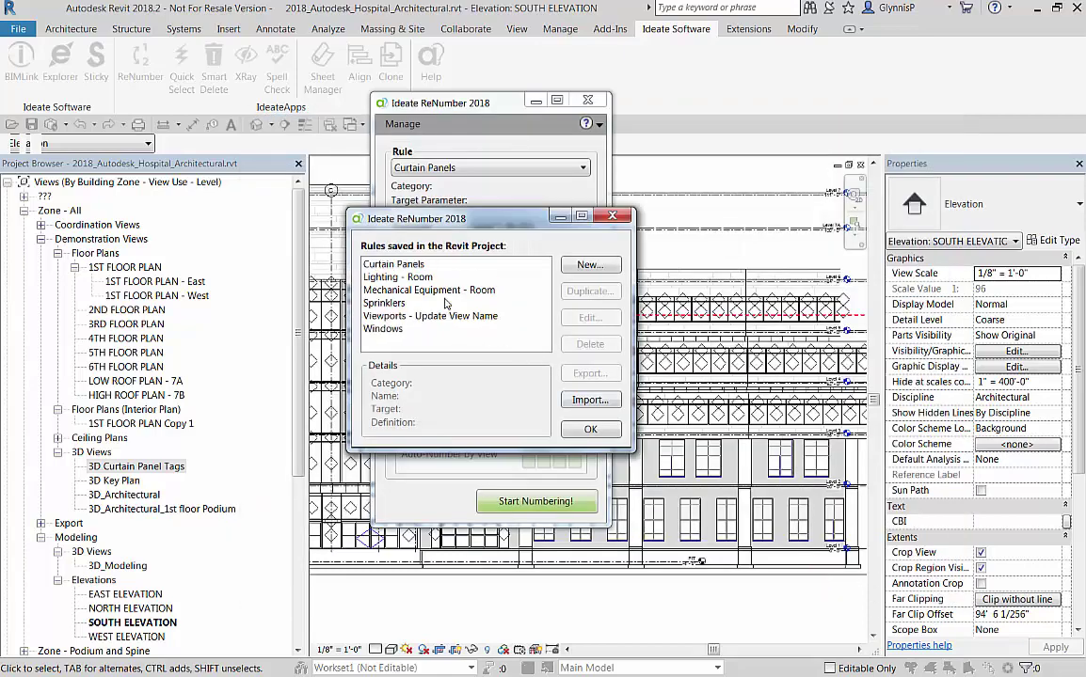
pyautogui.click(603, 434)
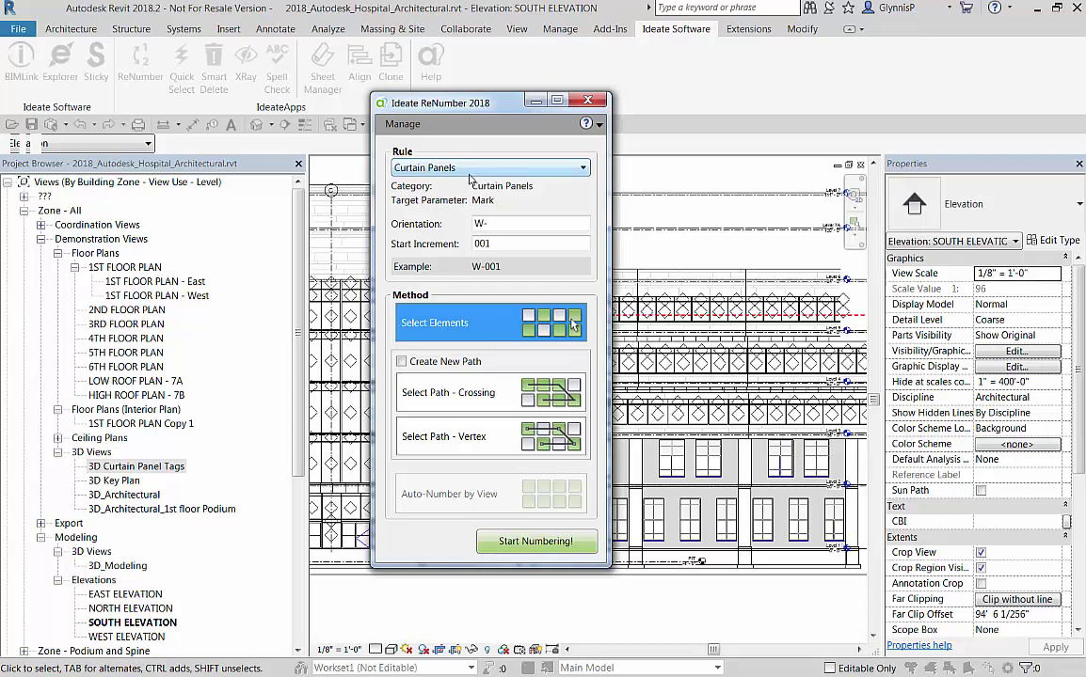
# Start numbering with the Curtain Panels rule by Select Path - Crossing, using the red dashed line through the top panel row
pyautogui.click(422, 391)
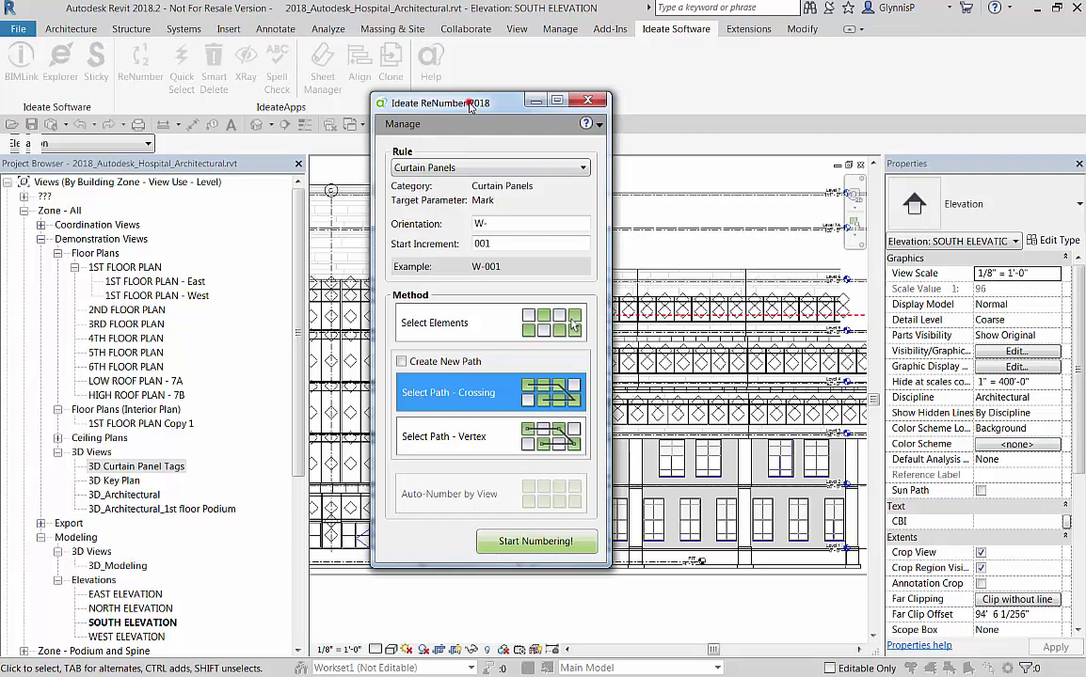
pyautogui.moveTo(468, 104); pyautogui.dragTo(217, 108)
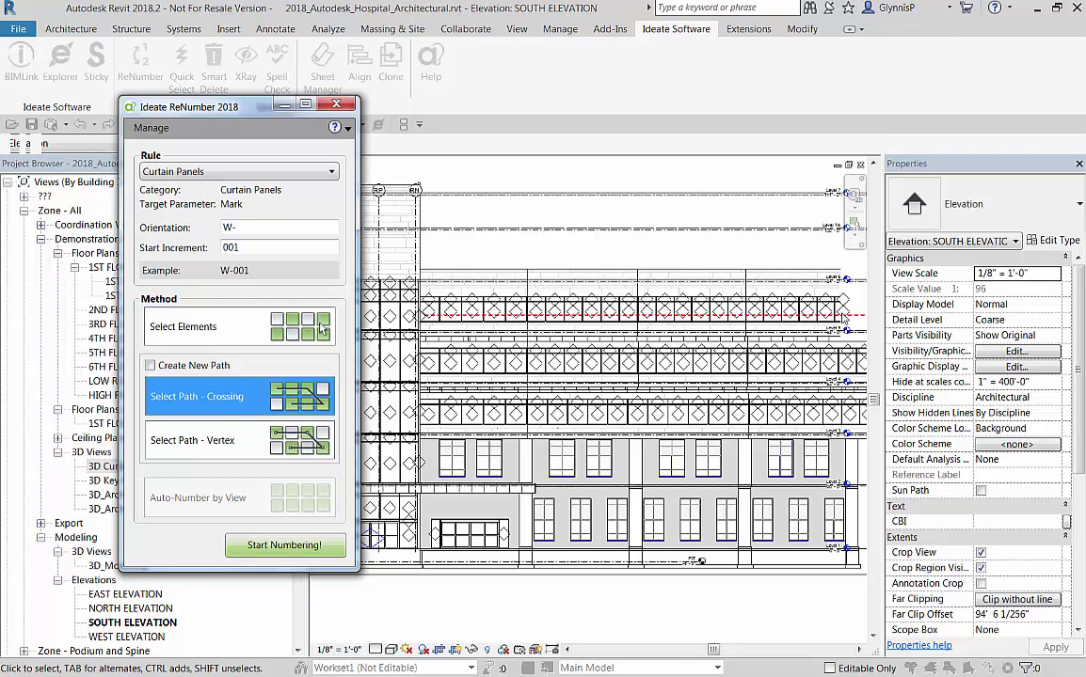
pyautogui.click(287, 546)
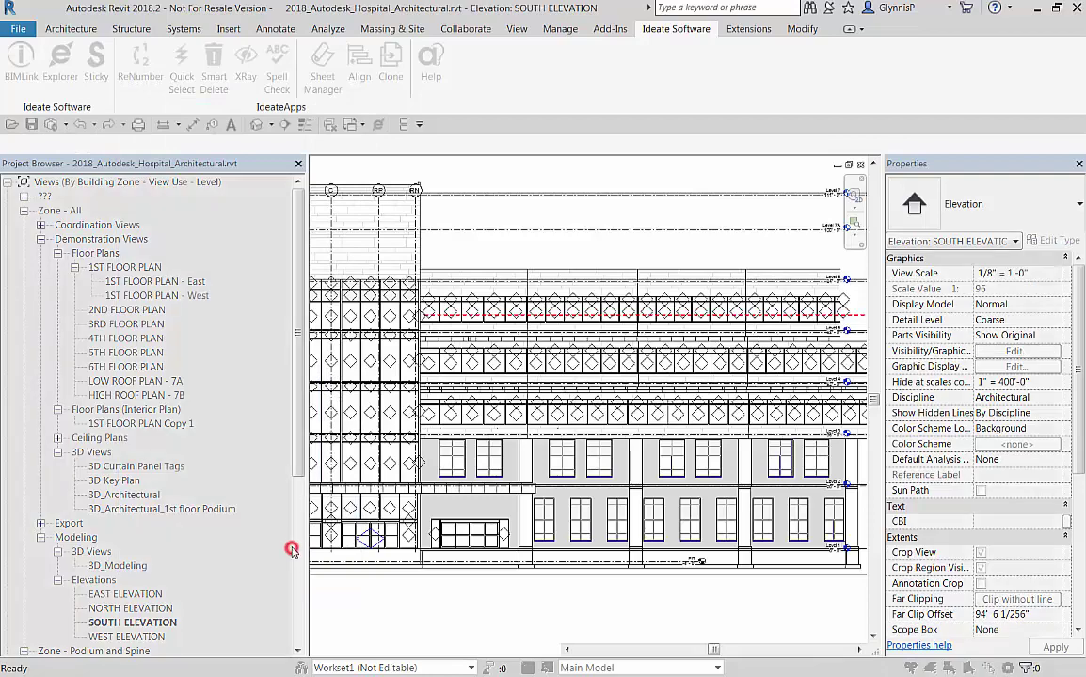
pyautogui.click(440, 319)
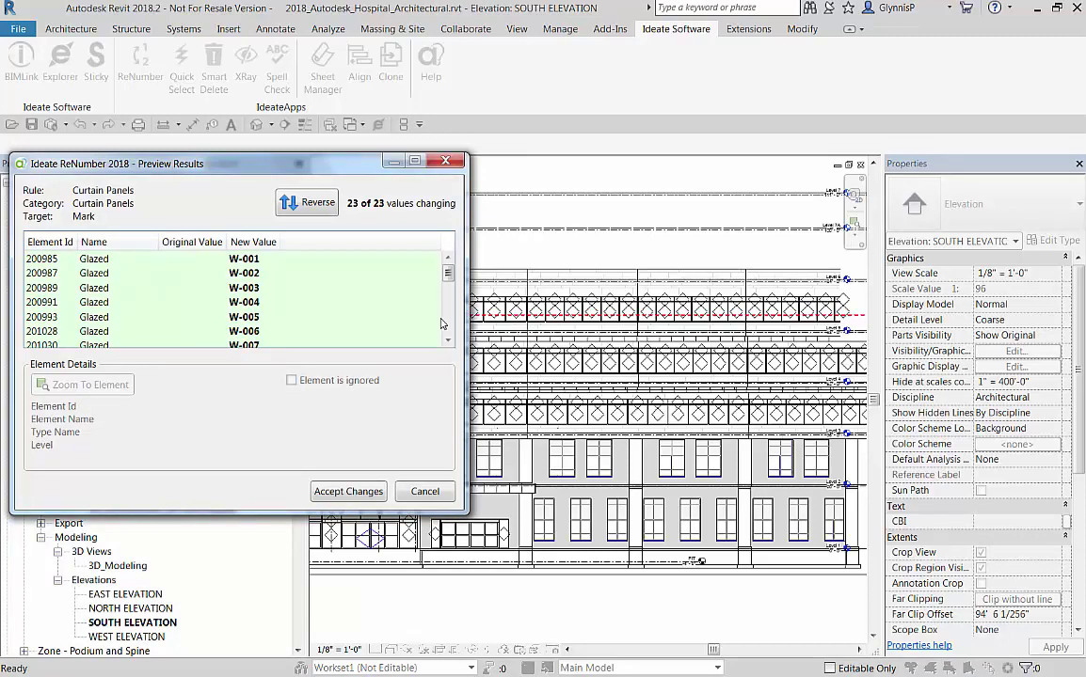
# Review the previewed curtain panel mark values to the end of the list, accept the changes and close ReNumber
pyautogui.click(447, 315)
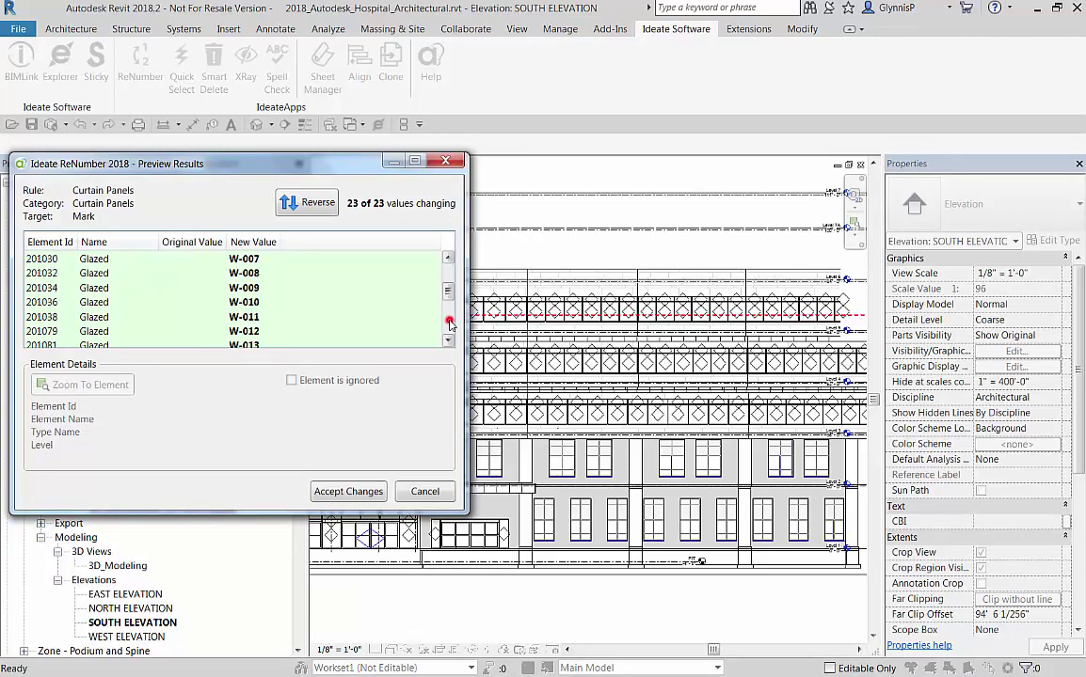
pyautogui.click(447, 315)
pyautogui.click(447, 315)
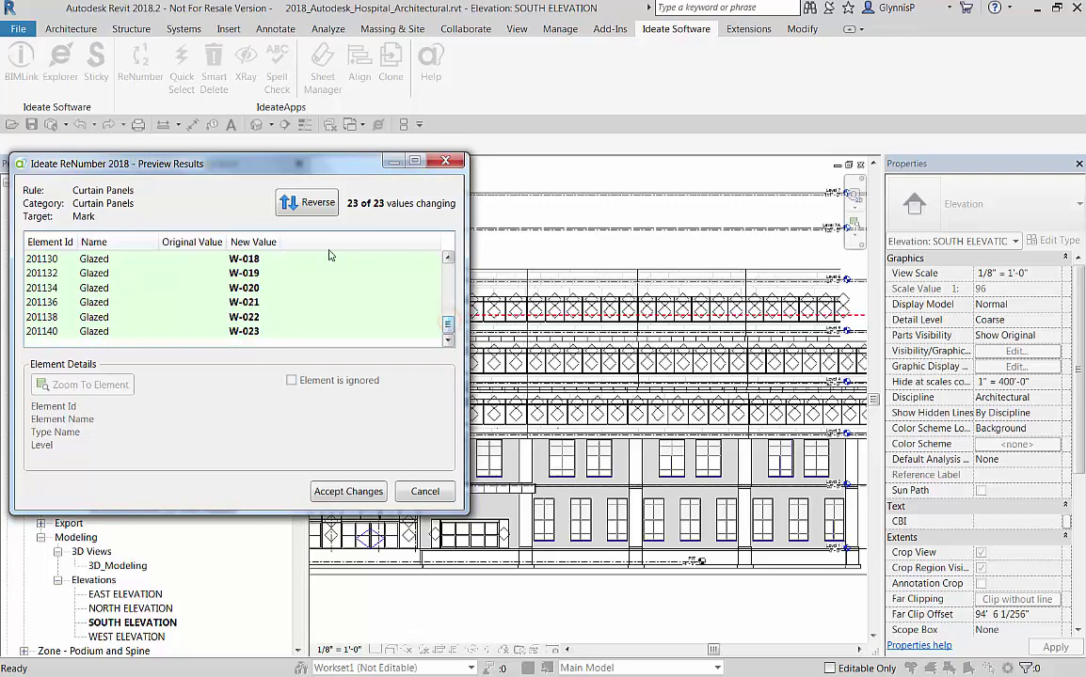
pyautogui.click(341, 491)
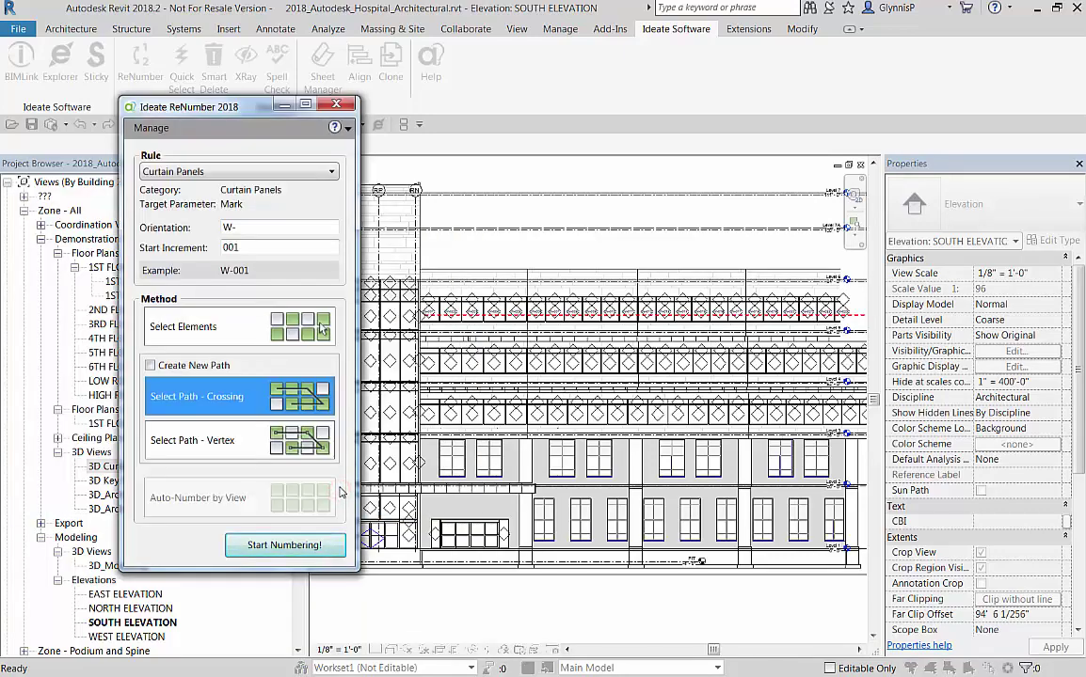
pyautogui.click(336, 103)
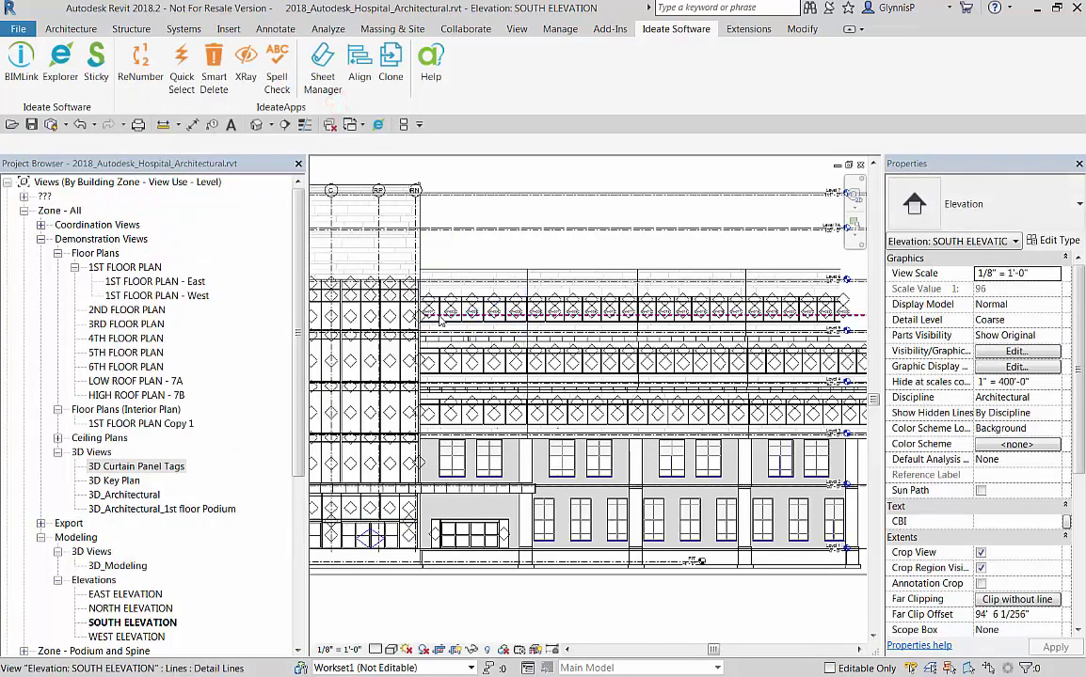
# Examine the mark numbers in the tags along the top curtain panel row, from its first panel to its last
pyautogui.scroll(5, 427, 315)
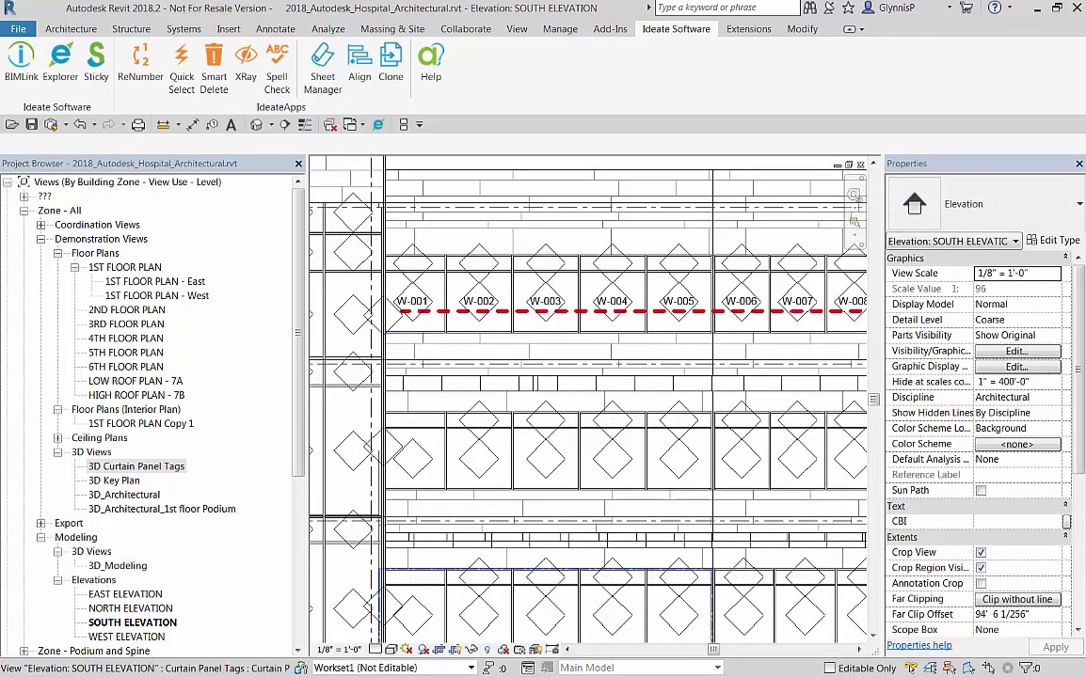
pyautogui.moveTo(712, 649); pyautogui.dragTo(860, 661)
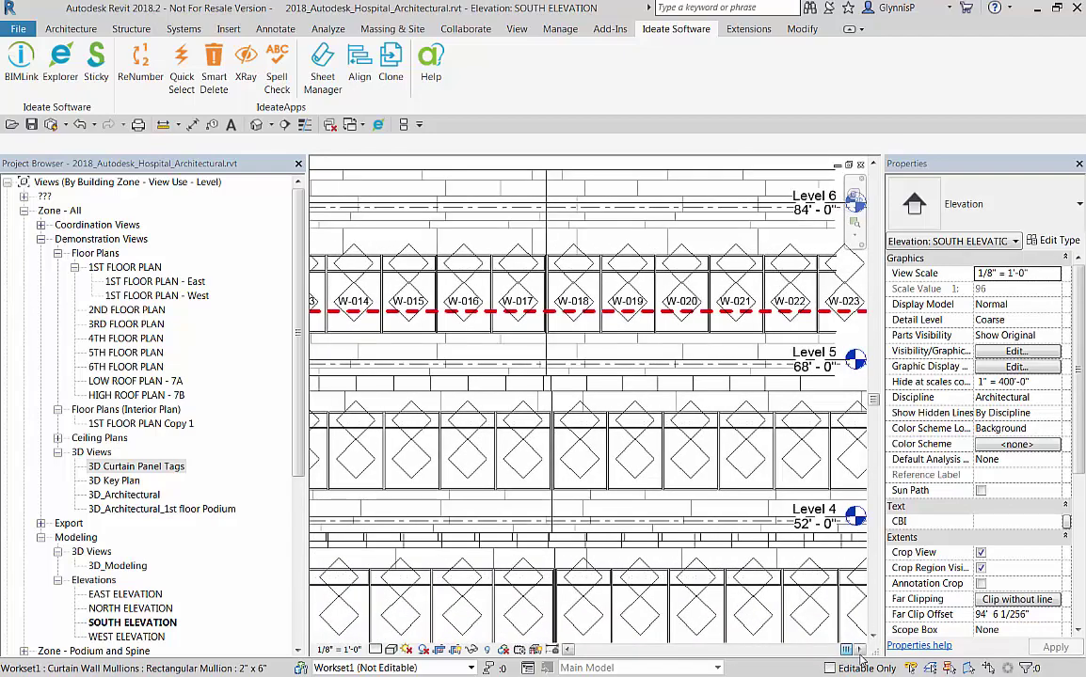
pyautogui.scroll(-3, 543, 566)
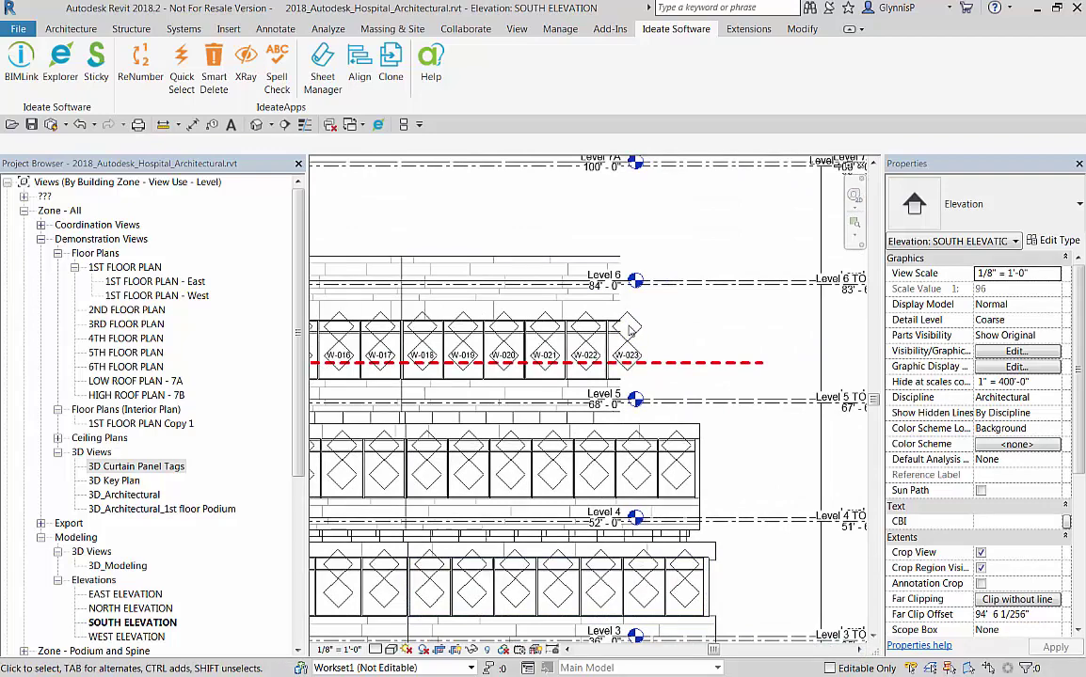
pyautogui.scroll(-2, 623, 378)
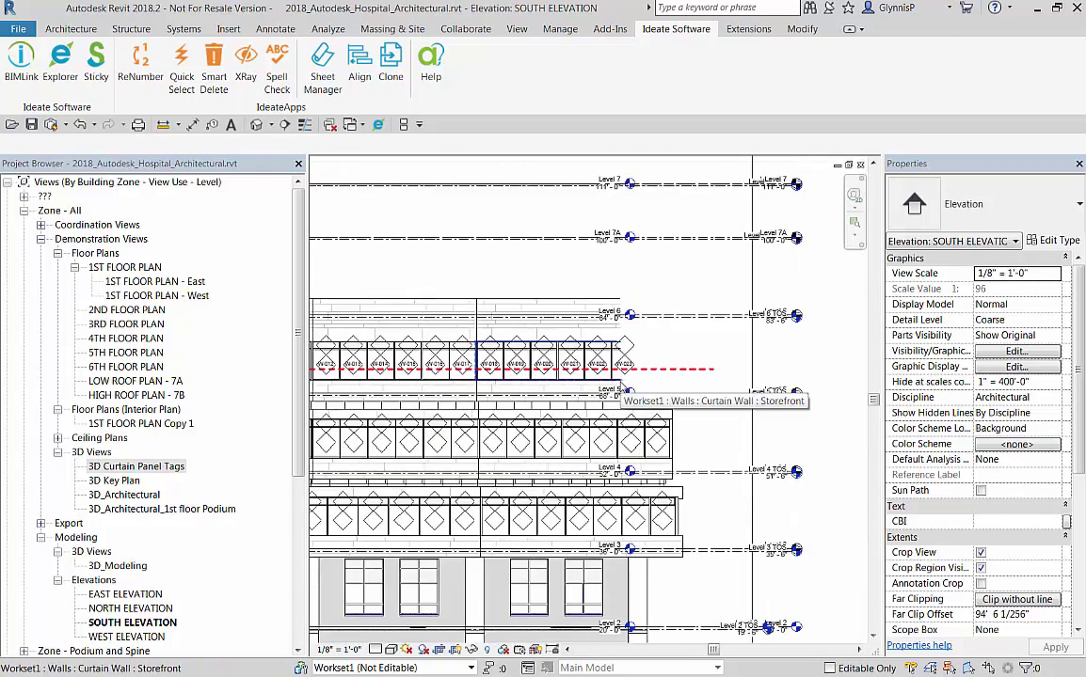
pyautogui.scroll(3, 620, 376)
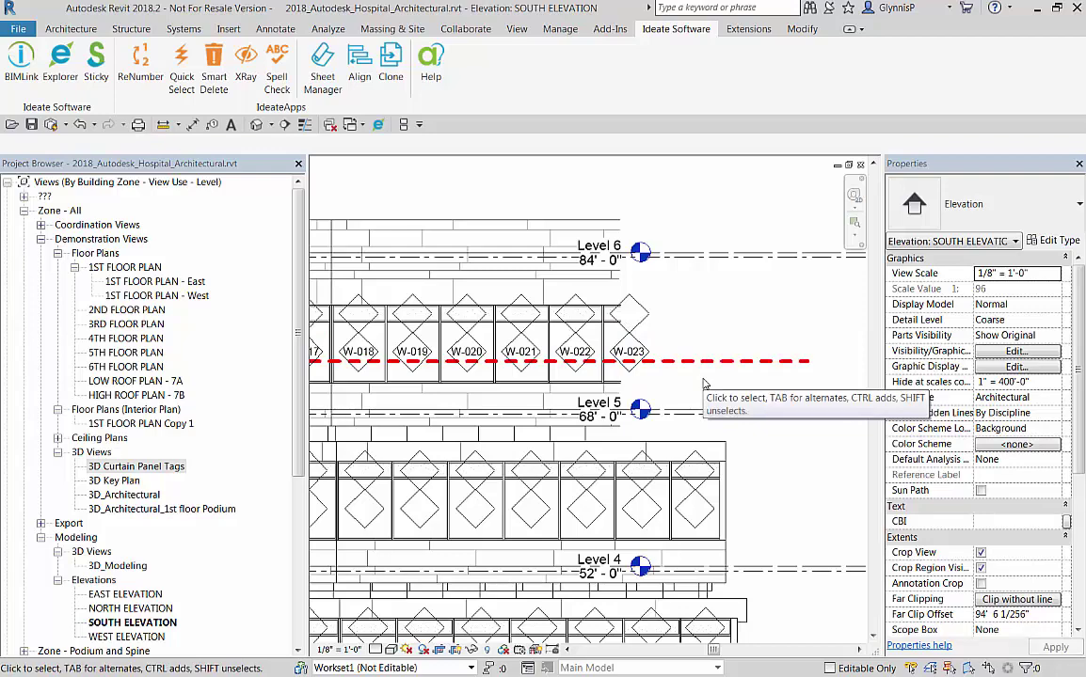
pyautogui.scroll(-2, 702, 384)
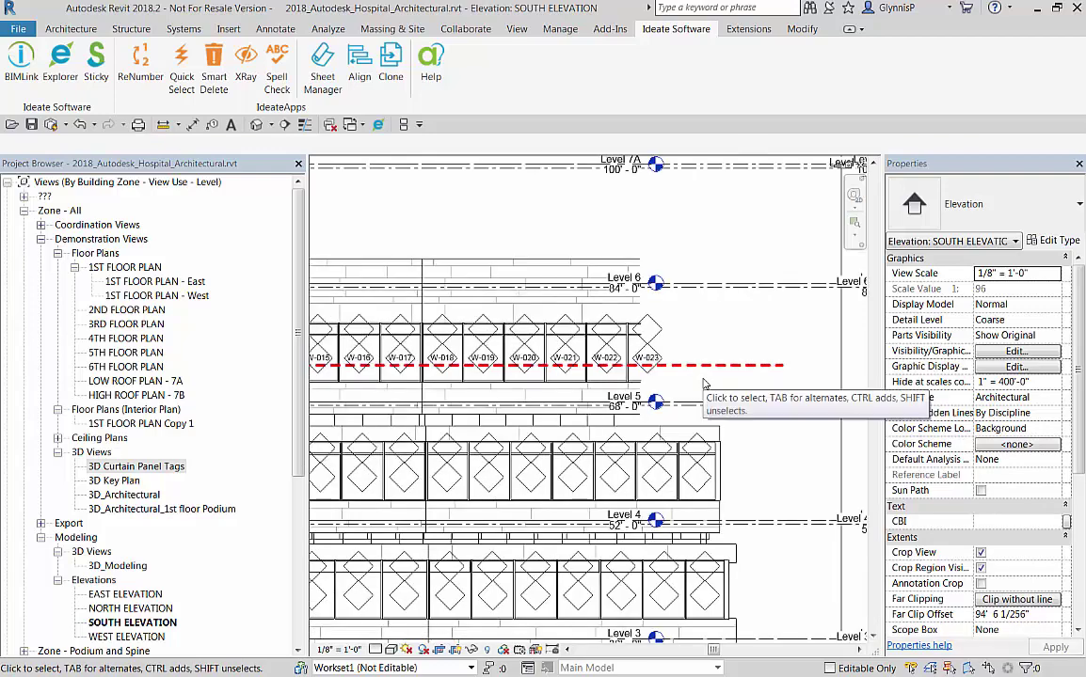
pyautogui.scroll(-1, 703, 383)
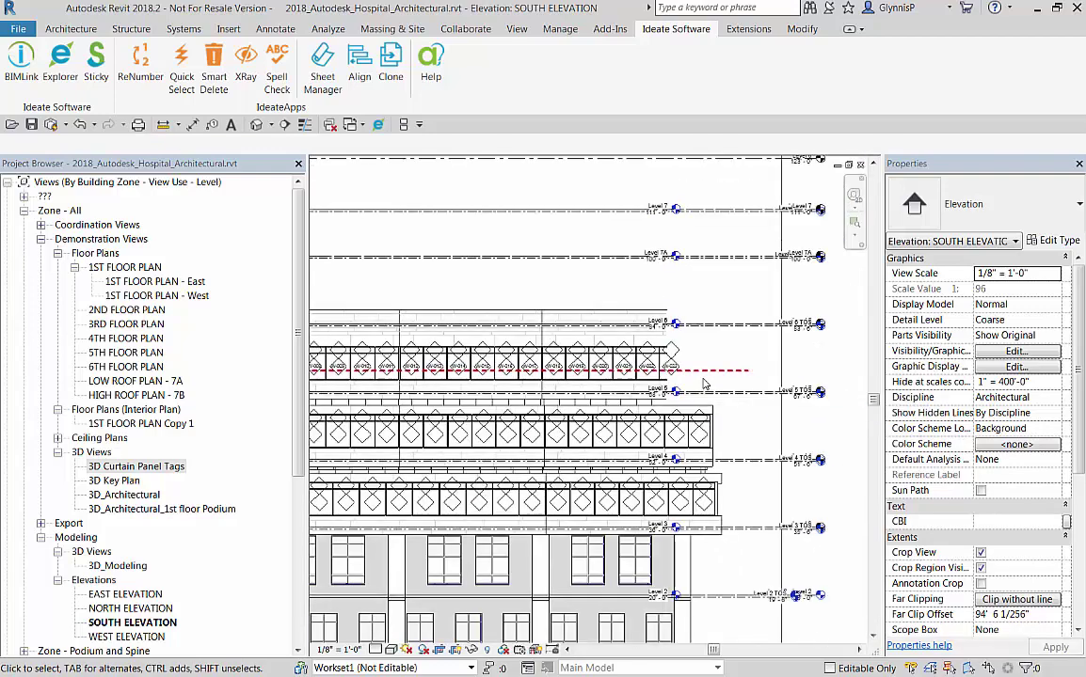
pyautogui.scroll(-2, 704, 384)
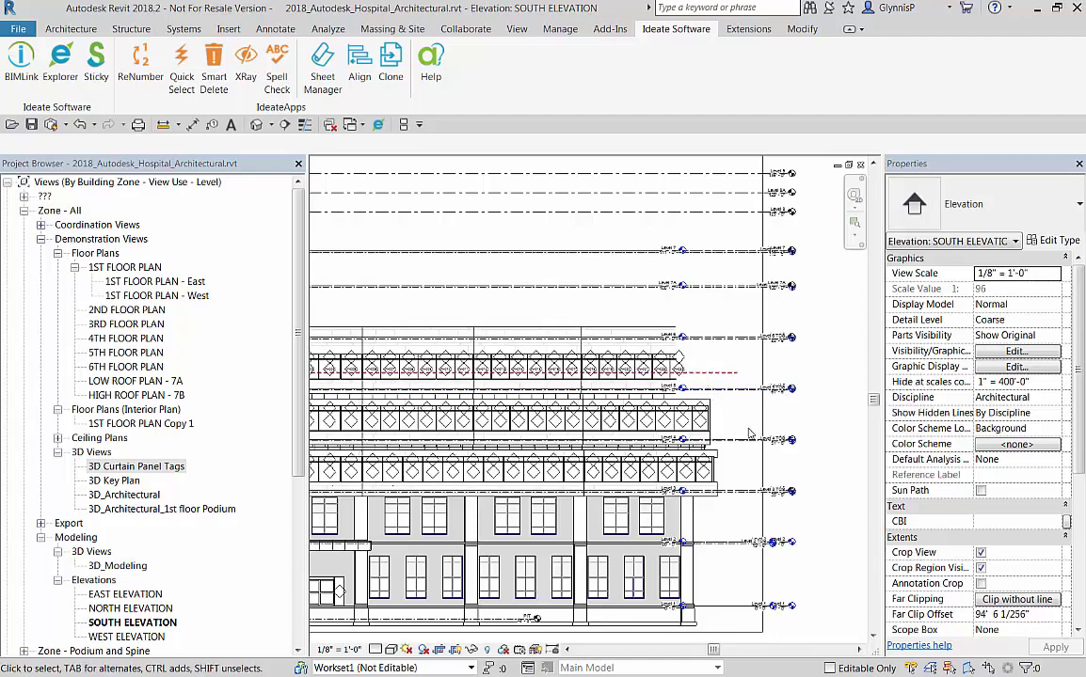
# Extend the IdeatePath detail line from its right end, down and back below the top panel row, to the second row's first panel
pyautogui.moveTo(781, 429); pyautogui.dragTo(865, 408, button='middle')
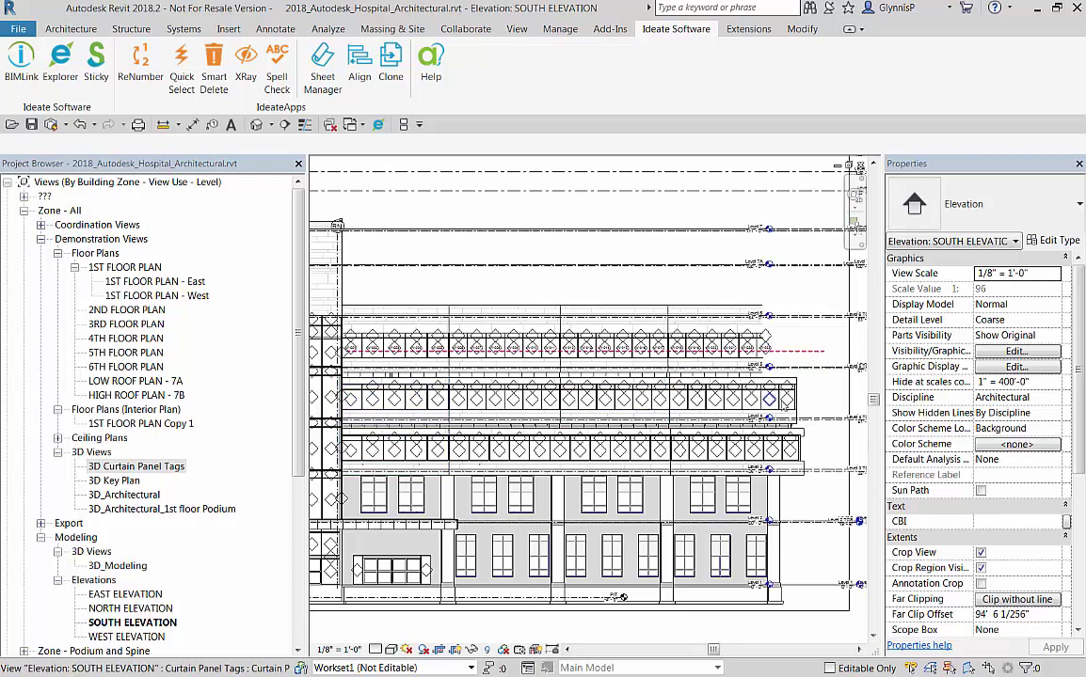
pyautogui.click(803, 355)
pyautogui.rightClick(805, 360)
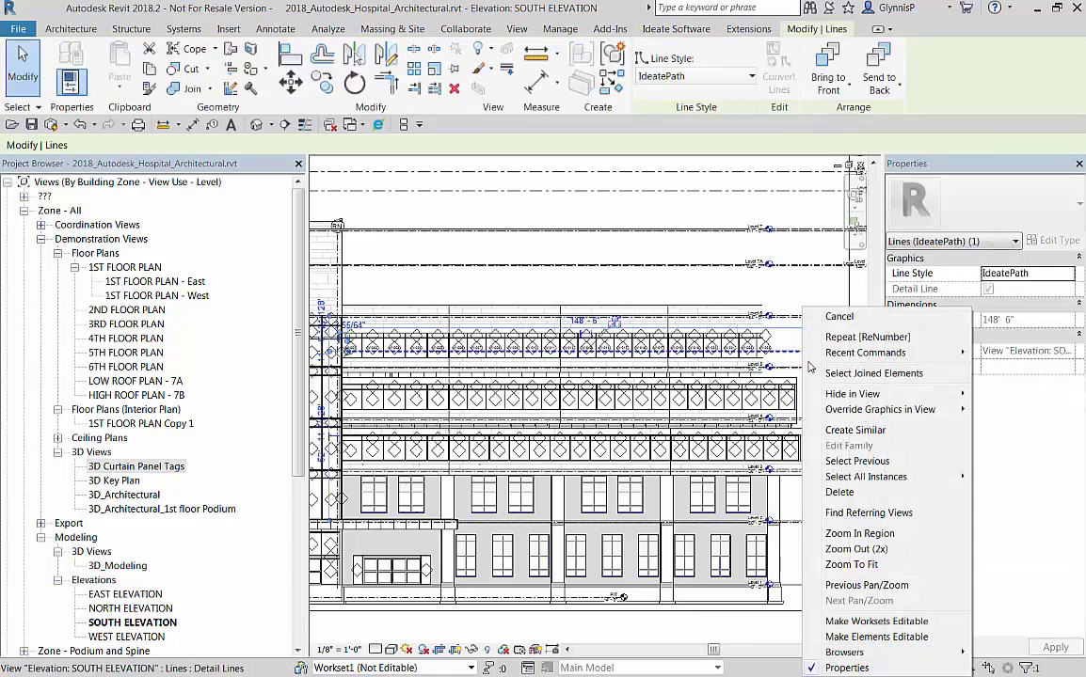
pyautogui.click(852, 430)
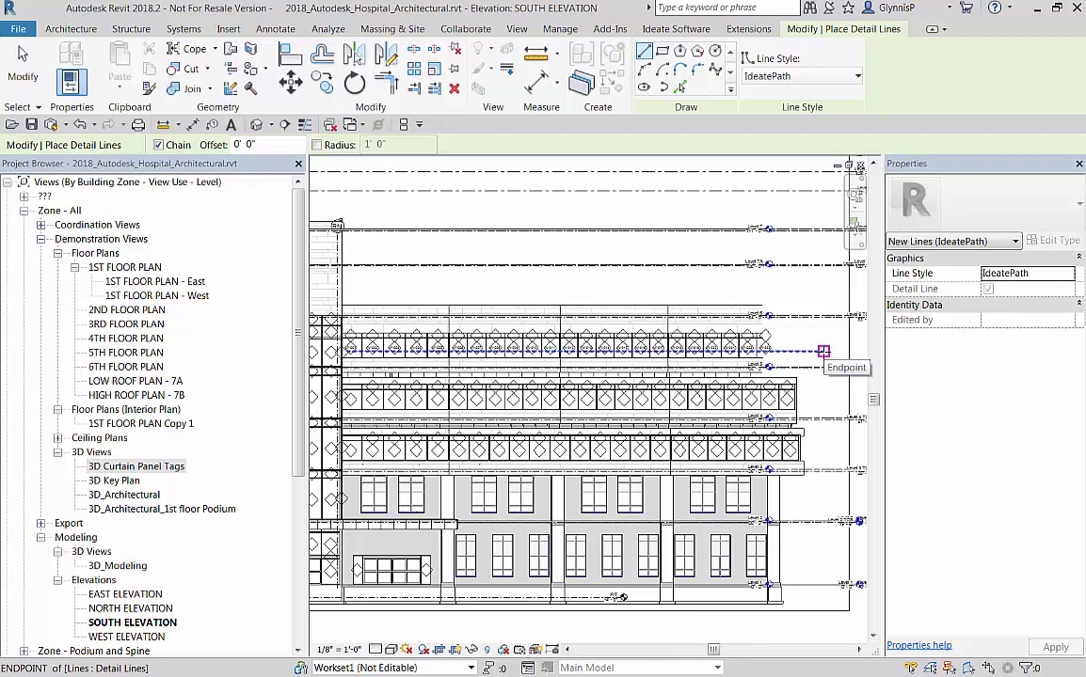
pyautogui.click(823, 352)
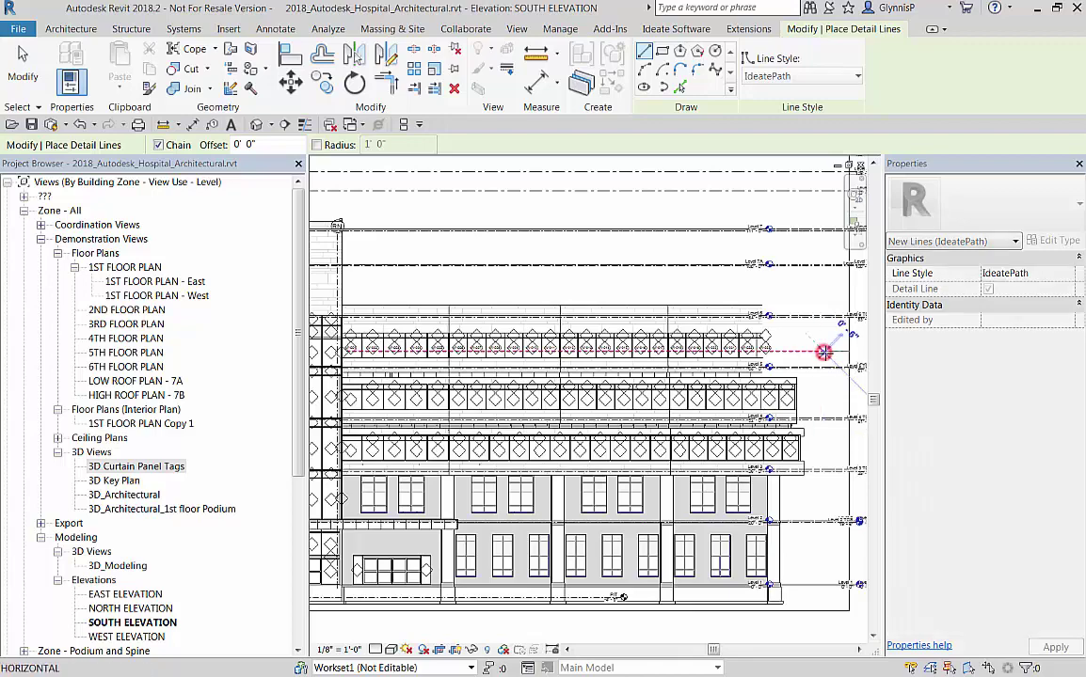
pyautogui.scroll(2, 823, 358)
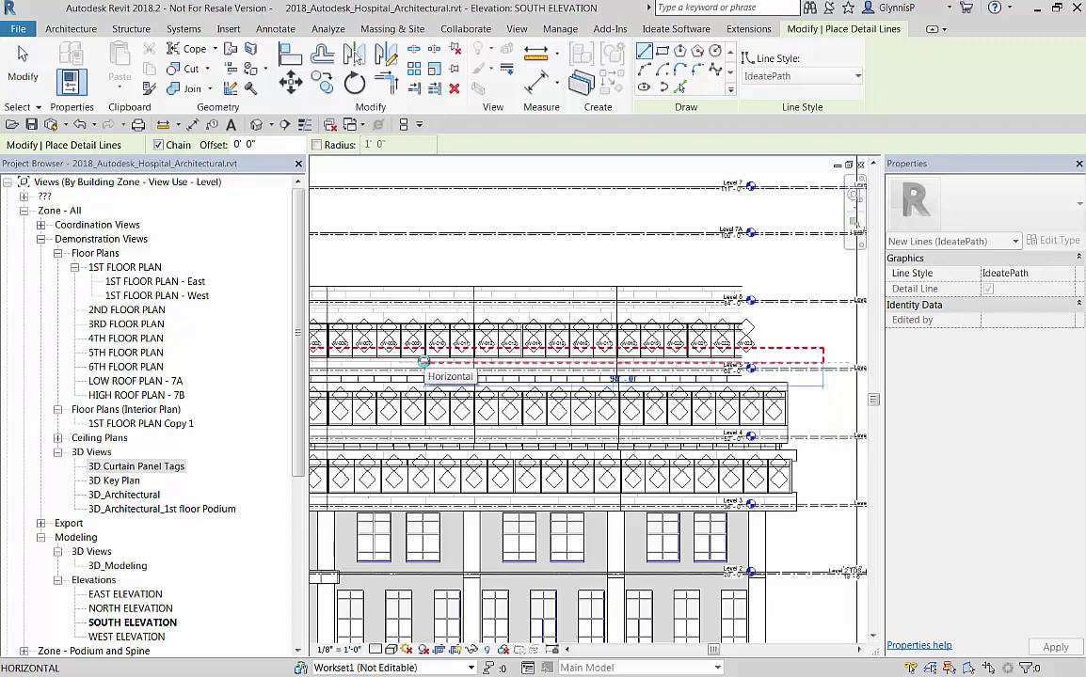
pyautogui.click(571, 651)
pyautogui.click(572, 651)
pyautogui.click(572, 651)
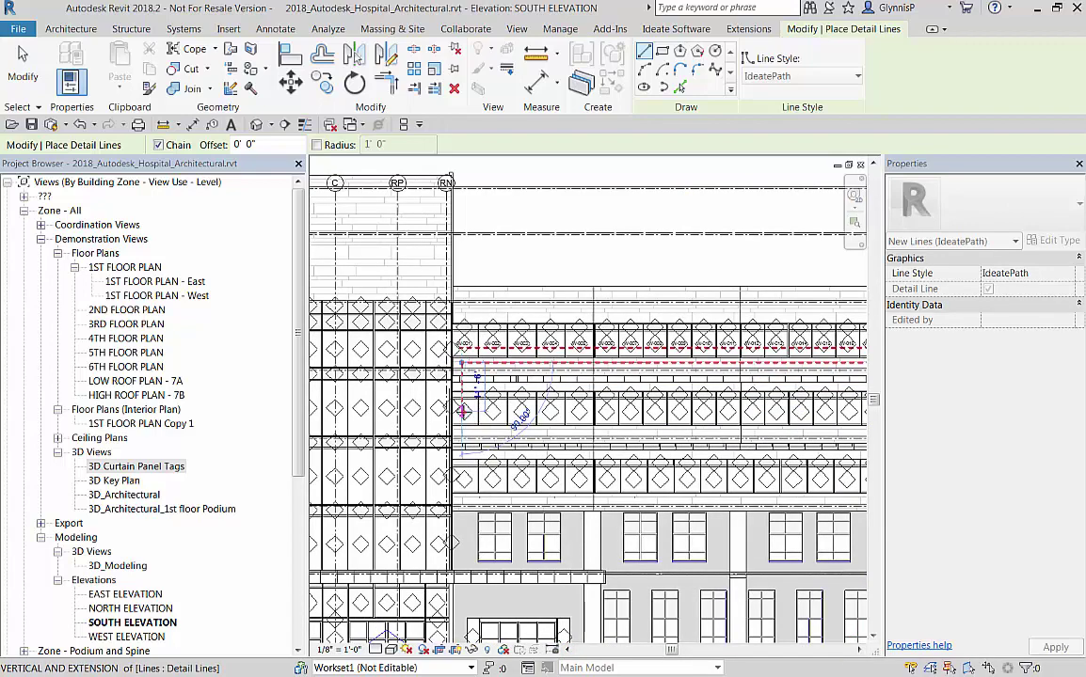
pyautogui.click(463, 412)
# Continue the chained path through the second panel row, down and back beneath it, then down to the third row's first panel
pyautogui.click(821, 650)
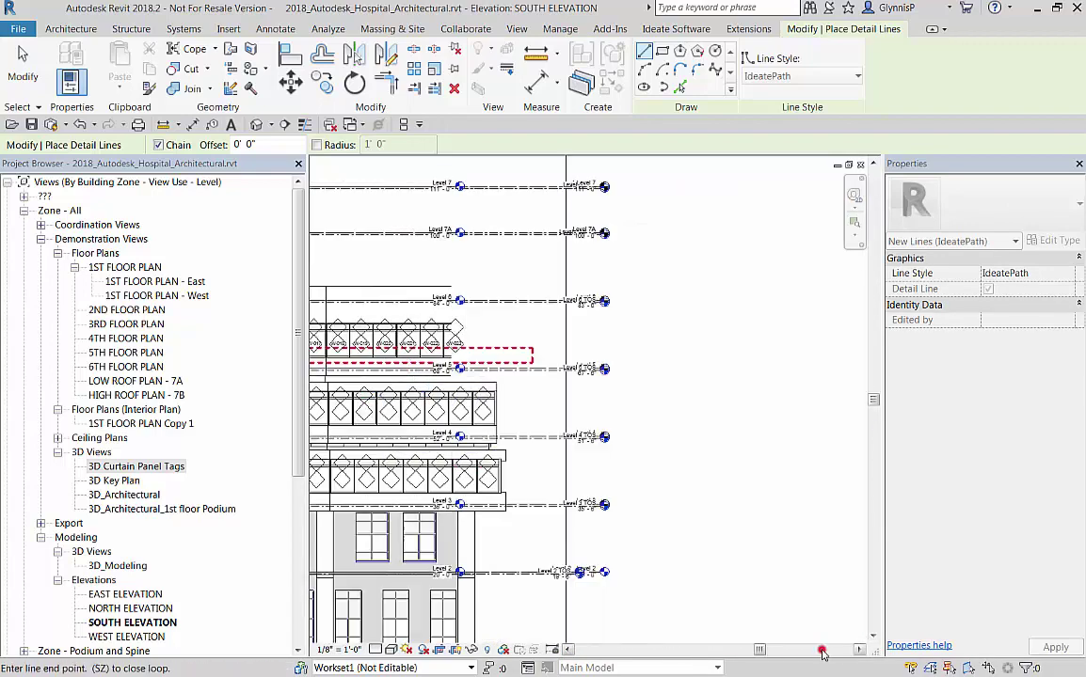
pyautogui.click(505, 412)
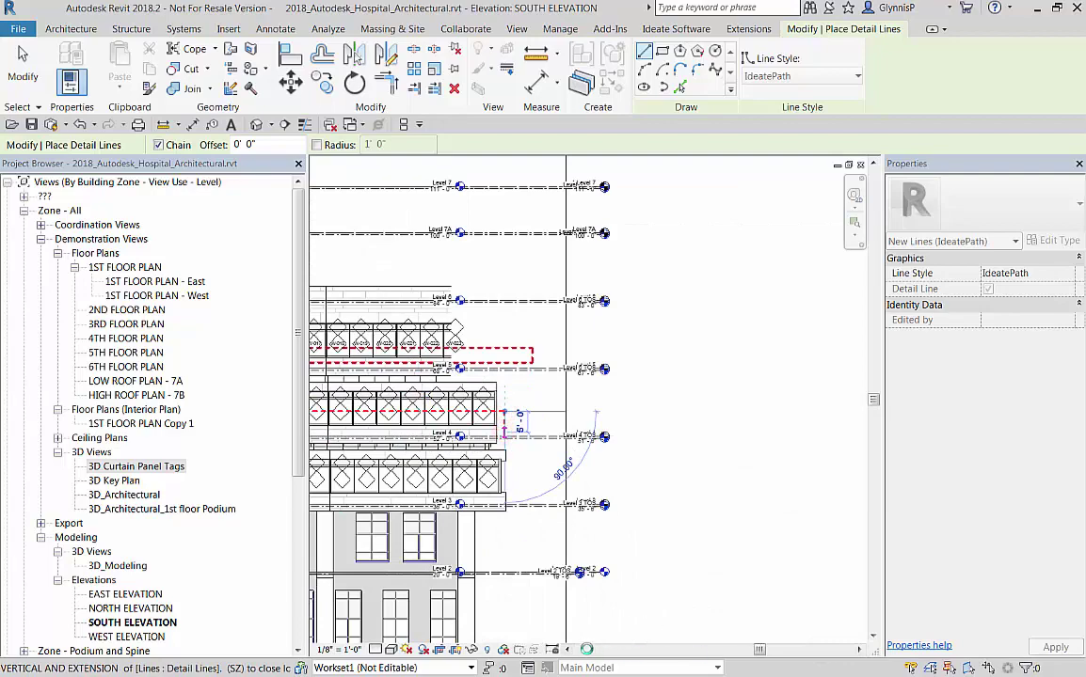
pyautogui.click(504, 434)
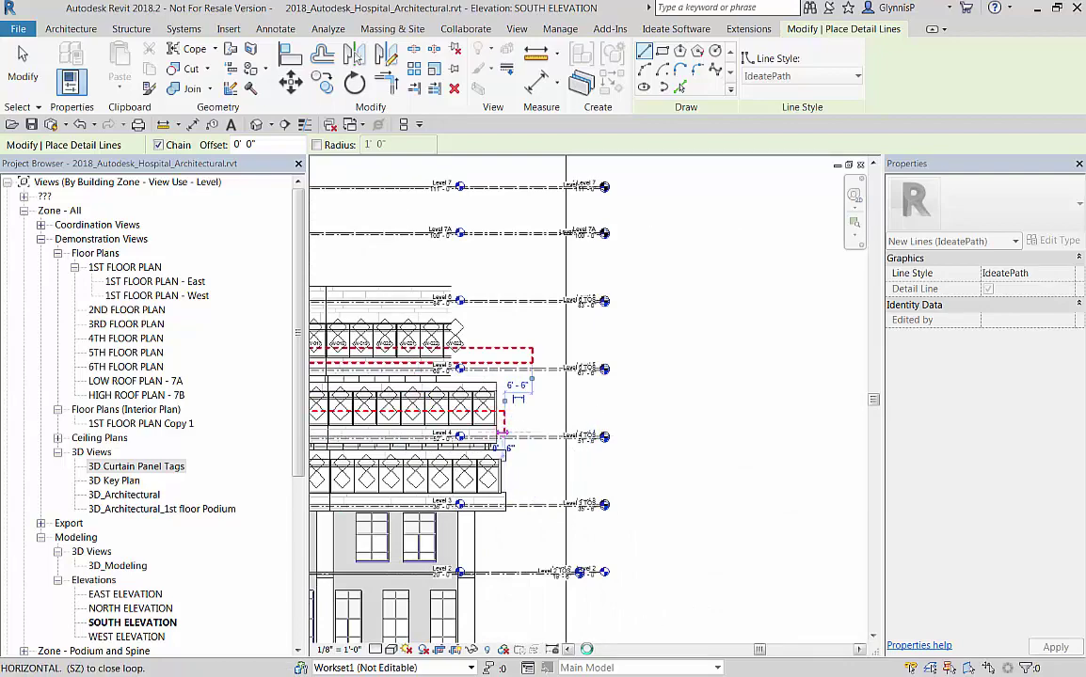
pyautogui.click(586, 649)
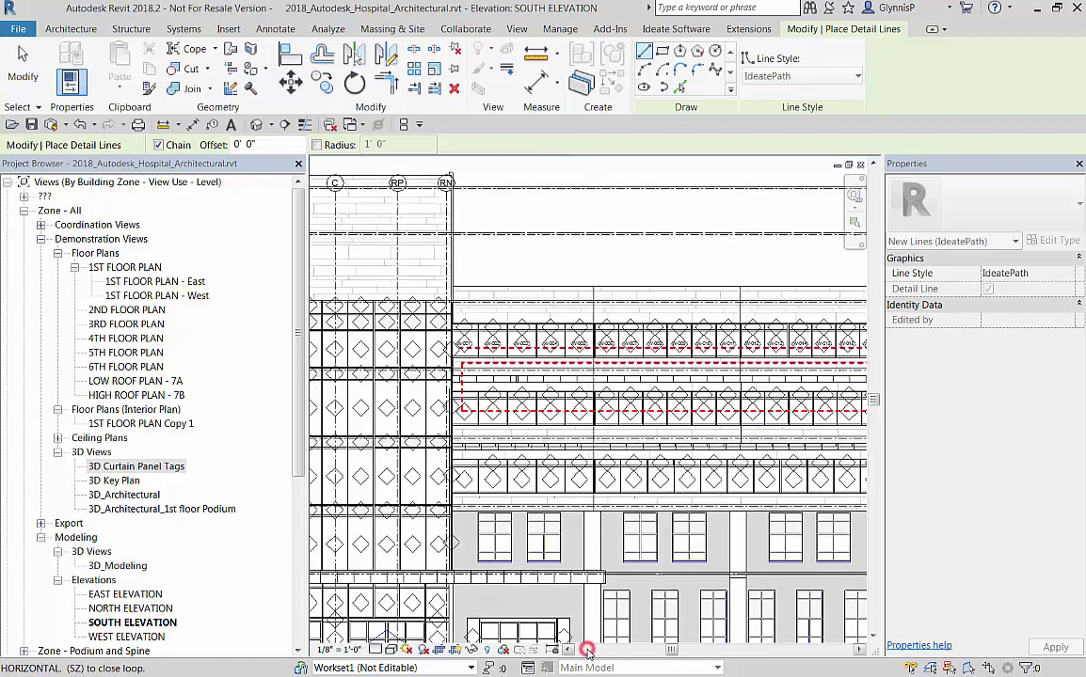
pyautogui.click(462, 434)
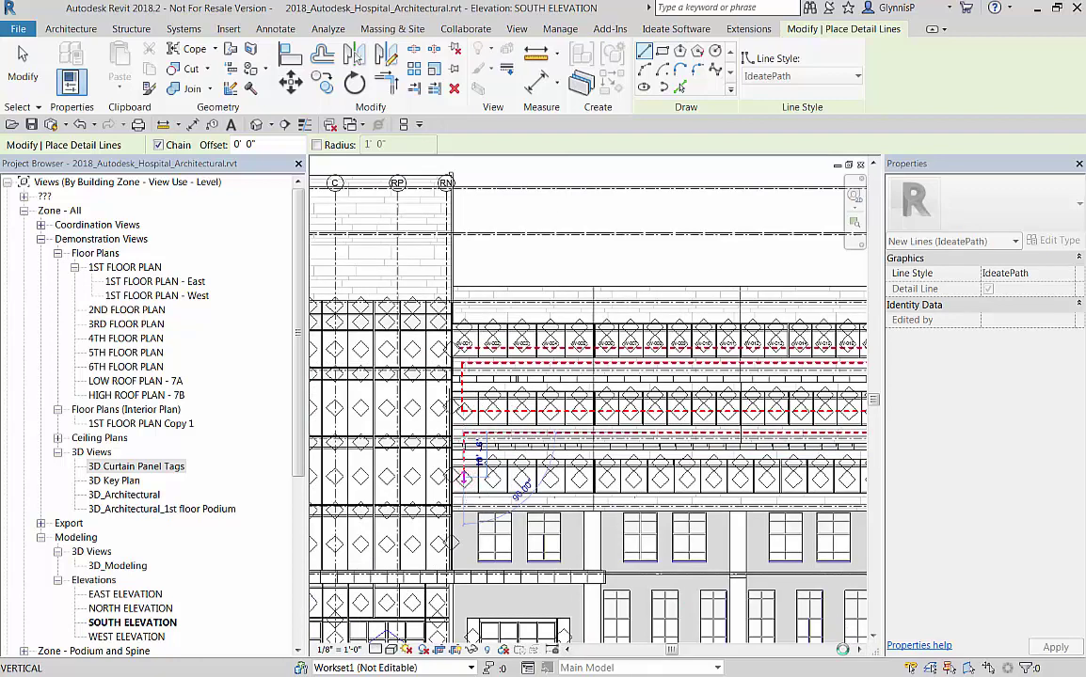
pyautogui.click(463, 478)
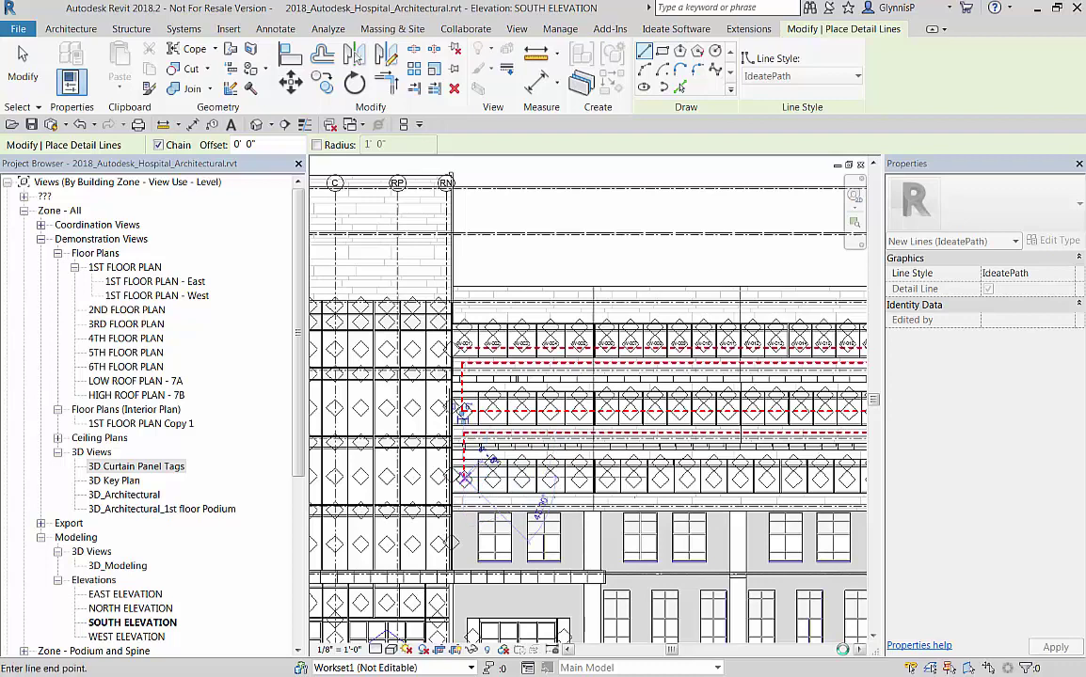
# Run the path through the third panel row to just past its right end and finish the detail line
pyautogui.click(729, 649)
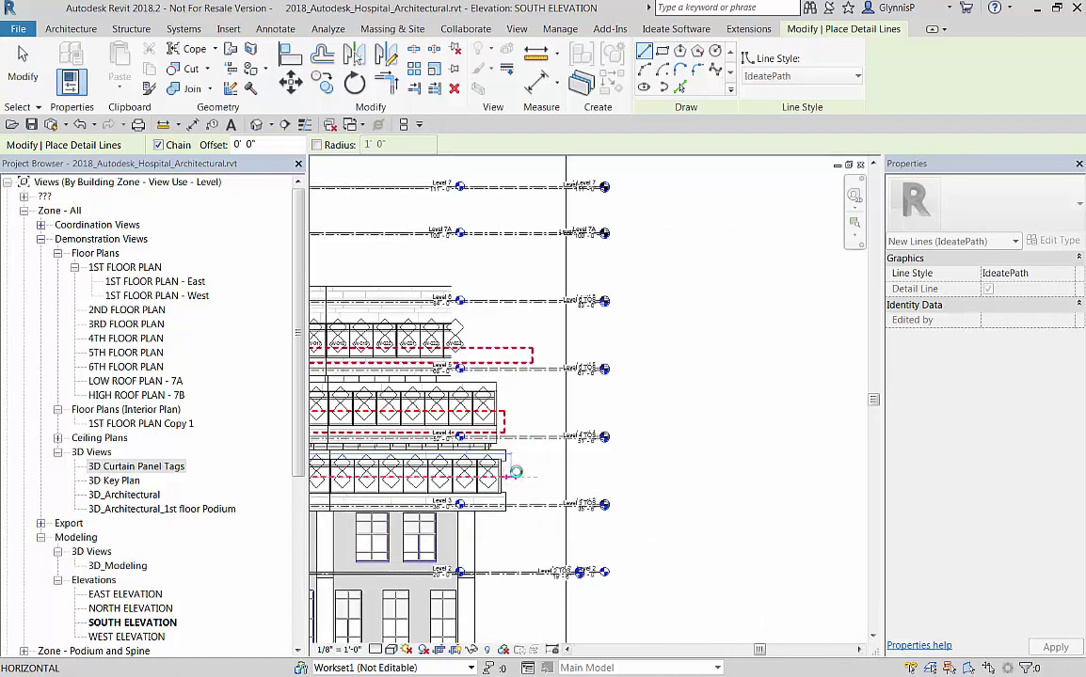
pyautogui.click(513, 476)
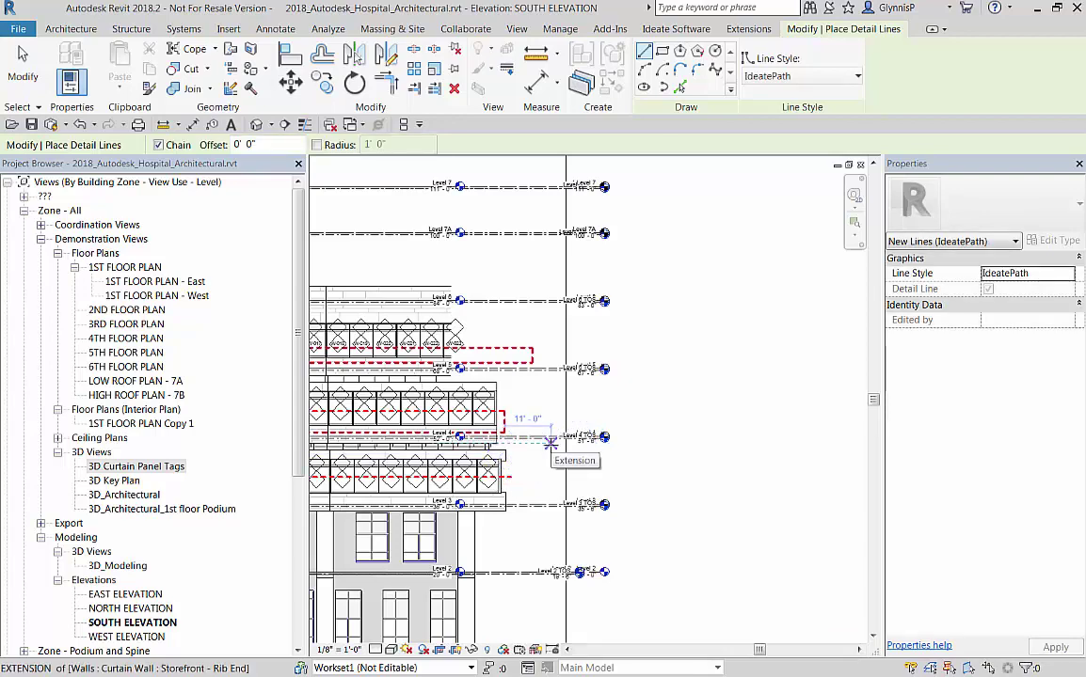
pyautogui.press('Escape')
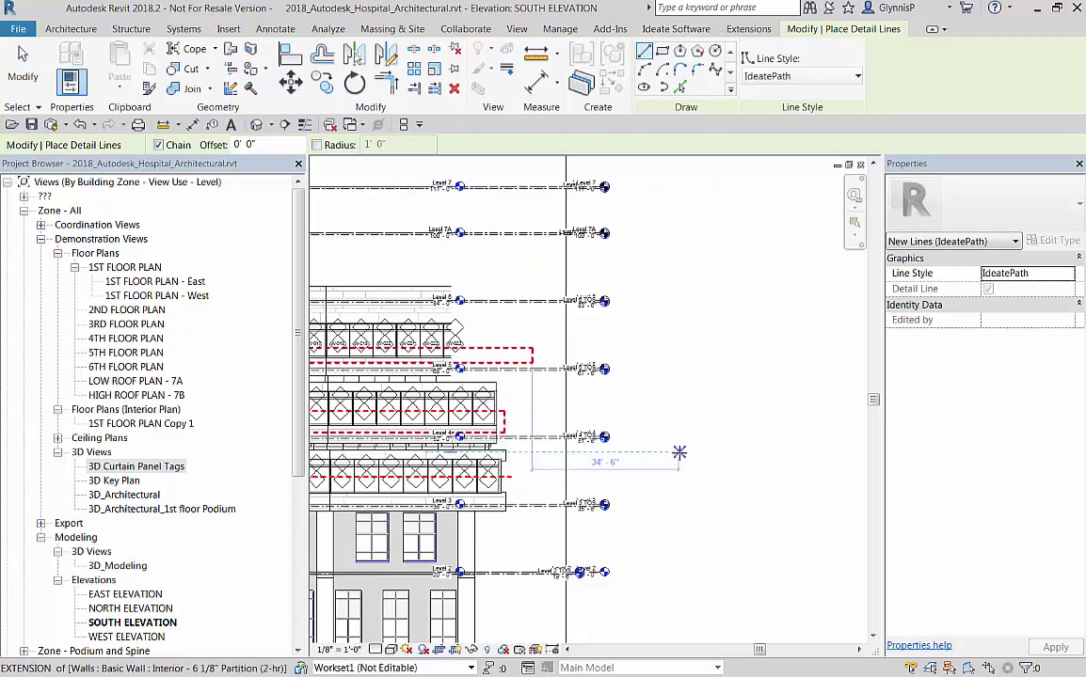
pyautogui.scroll(-1, 678, 454)
pyautogui.moveTo(687, 461); pyautogui.dragTo(923, 431, button='middle')
pyautogui.moveTo(580, 420); pyautogui.dragTo(673, 429, button='middle')
pyautogui.click(670, 32)
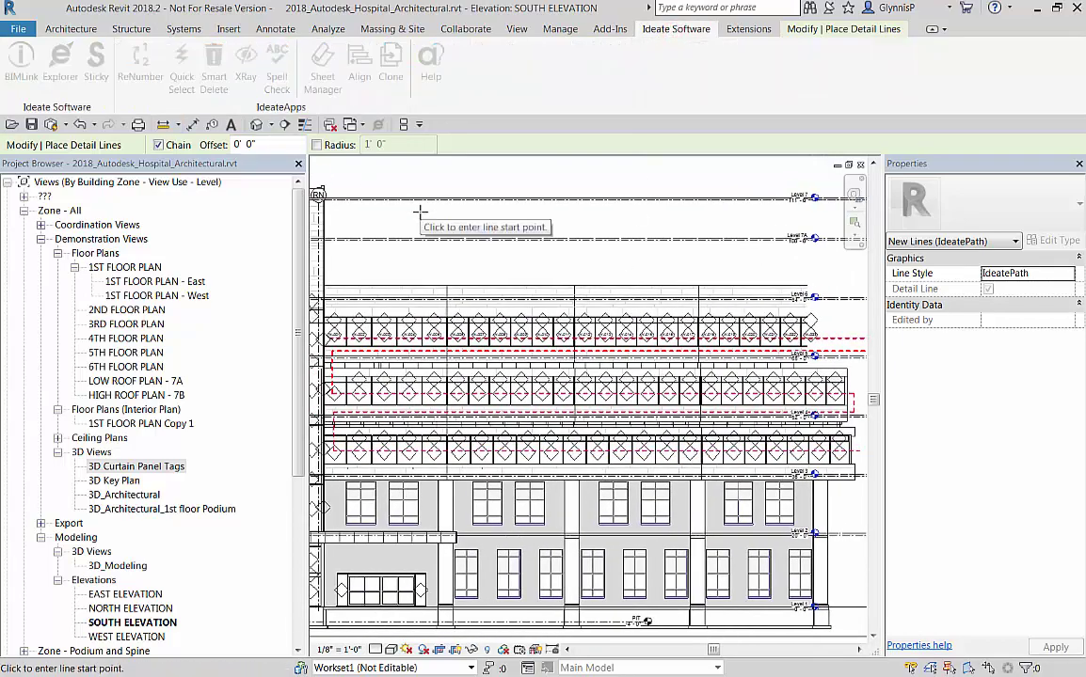
pyautogui.press('Escape')
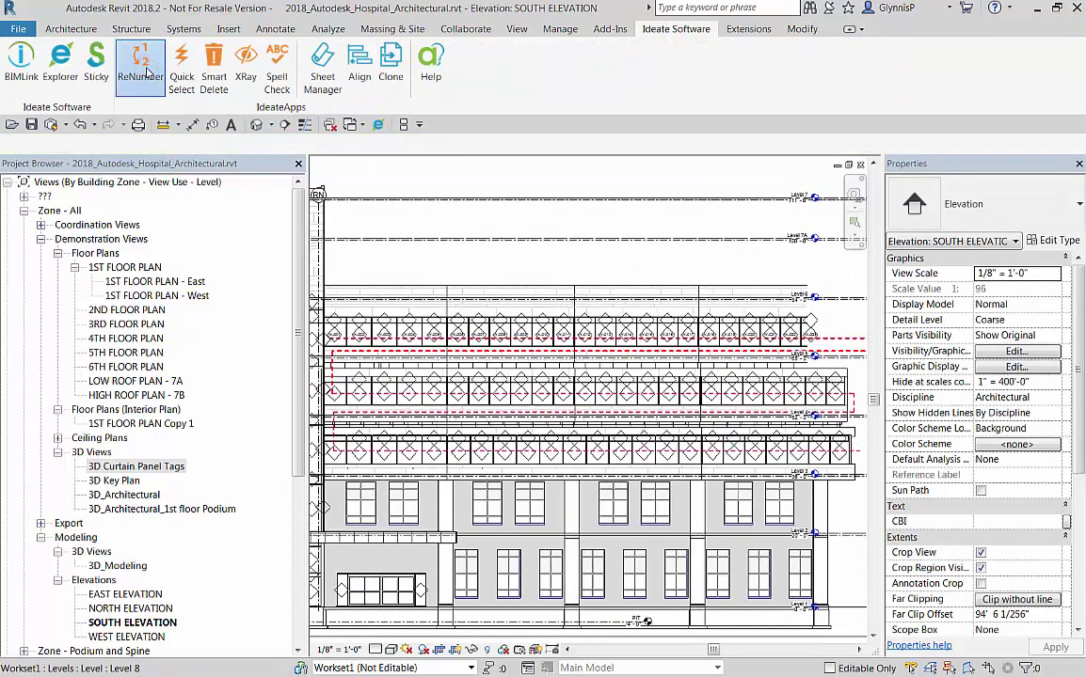
# Start ReNumber with the Curtain Panels rule and Select Path - Crossing, using the extended path through all three panel rows
pyautogui.click(141, 71)
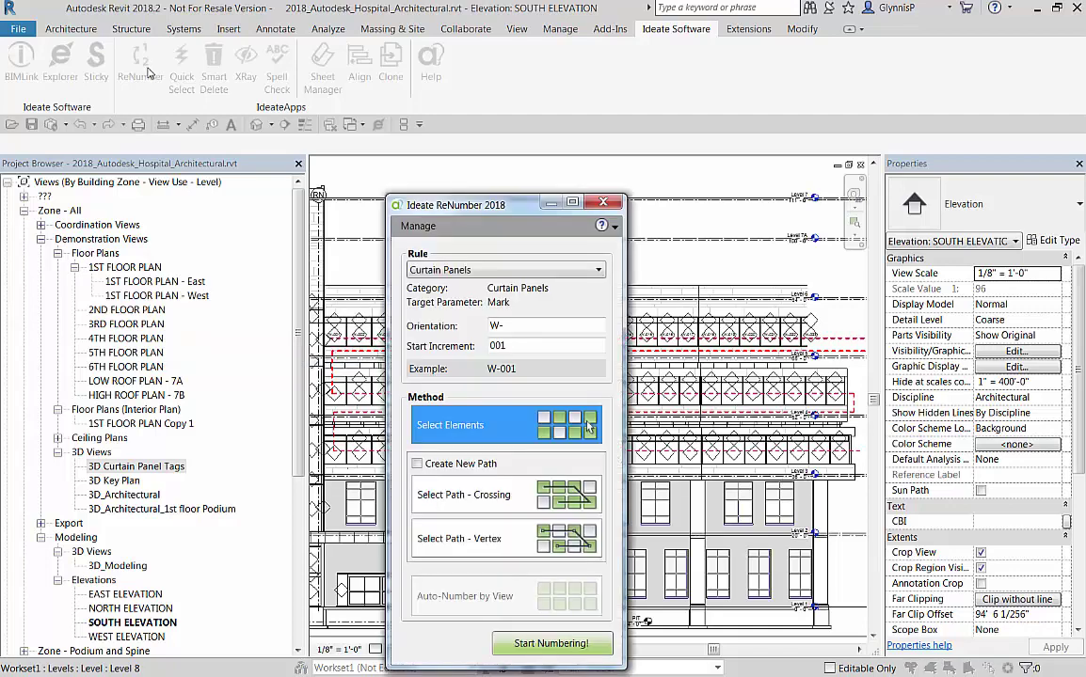
pyautogui.click(458, 498)
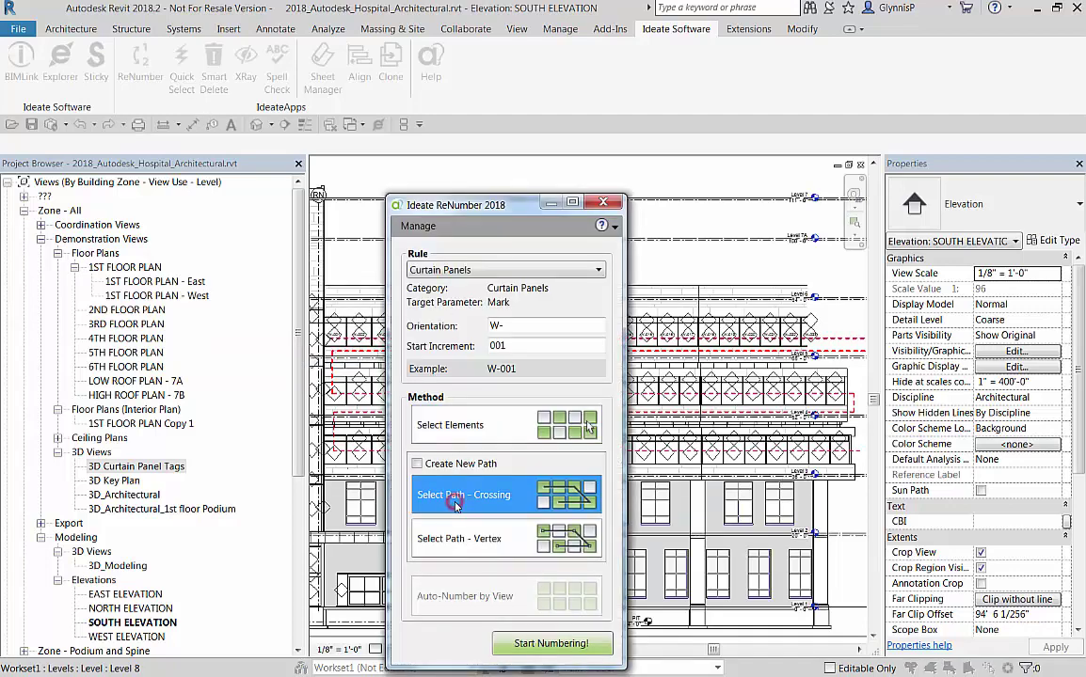
pyautogui.moveTo(461, 211); pyautogui.dragTo(214, 97)
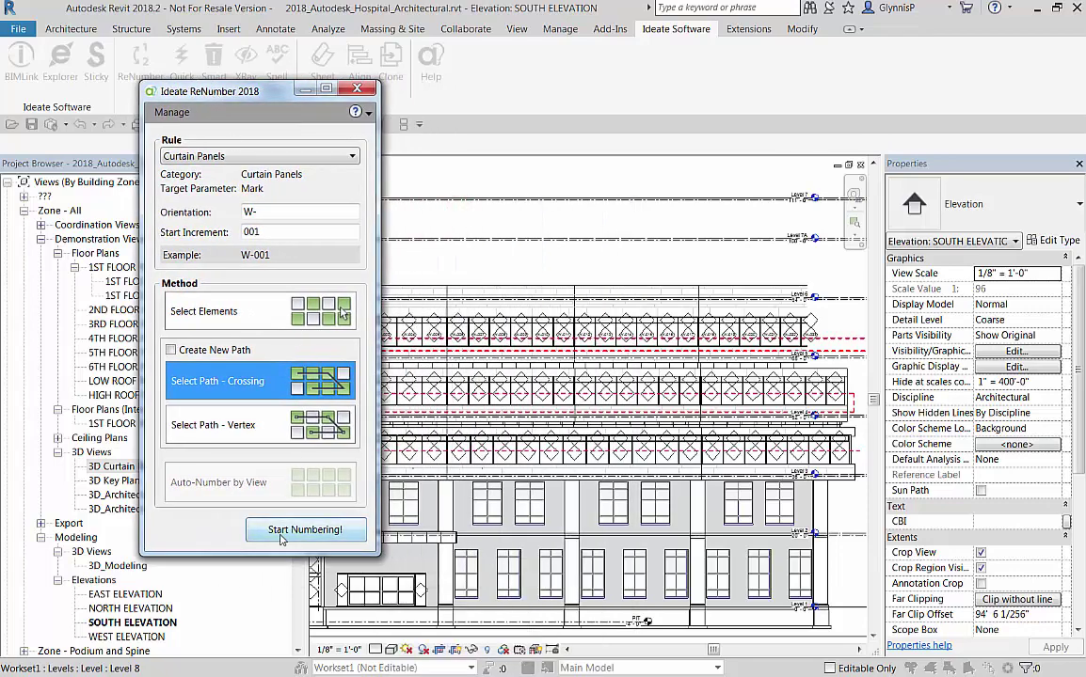
pyautogui.click(279, 531)
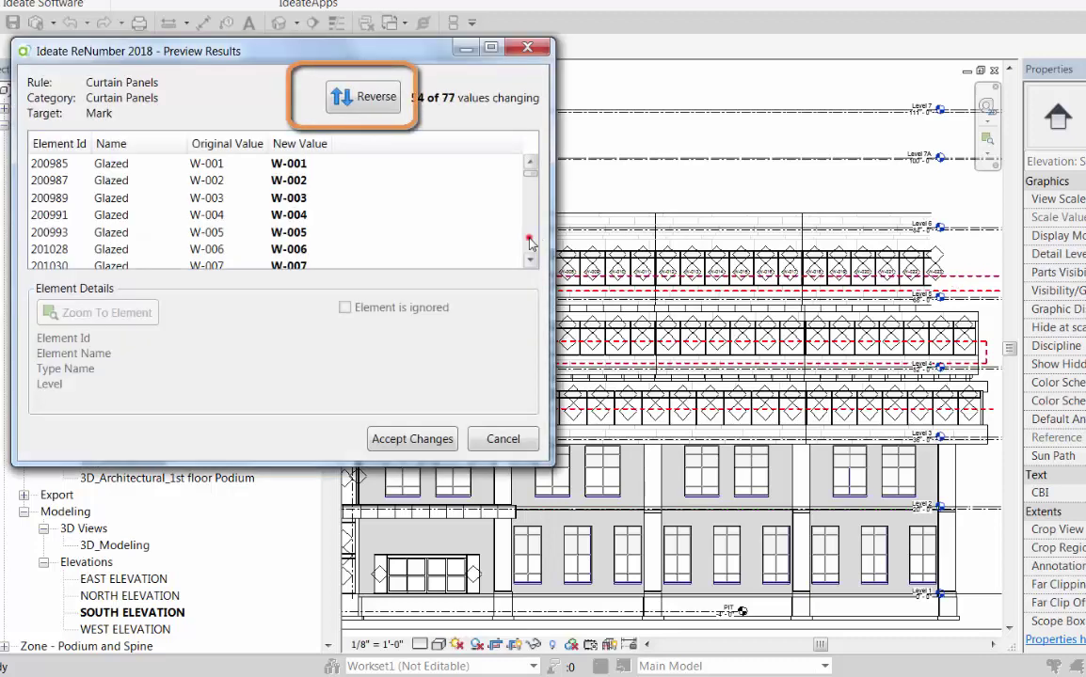
# Review the previewed marks down to the Glazed Spandrel panel W-024, accept the changes and close ReNumber
pyautogui.scroll(-4, 524, 235)
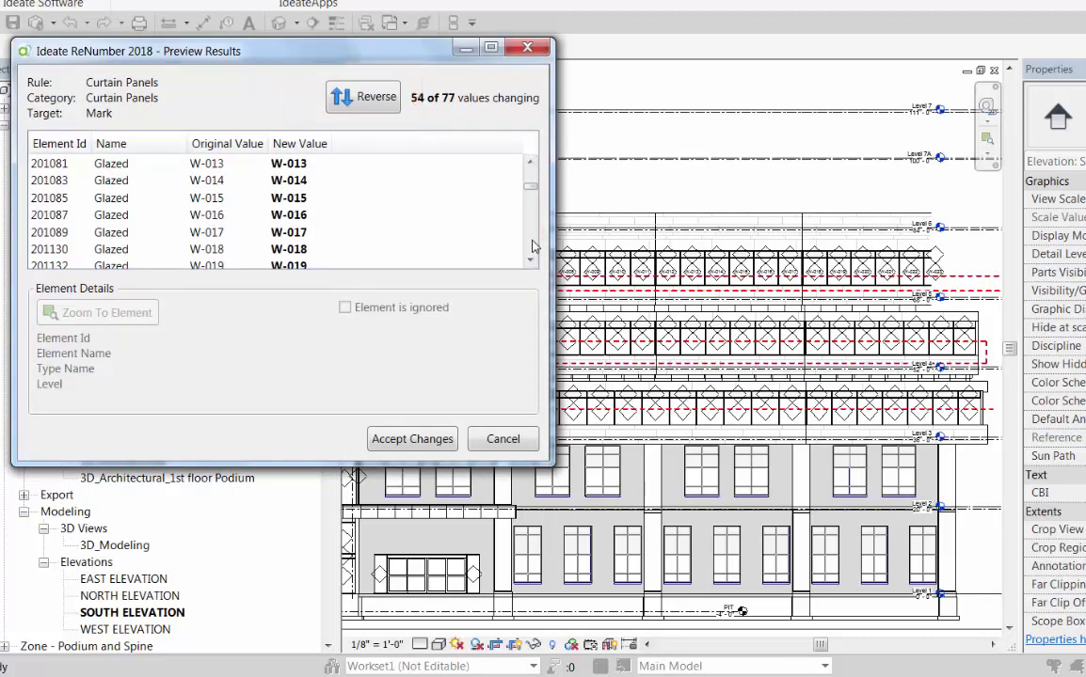
pyautogui.scroll(-2, 478, 228)
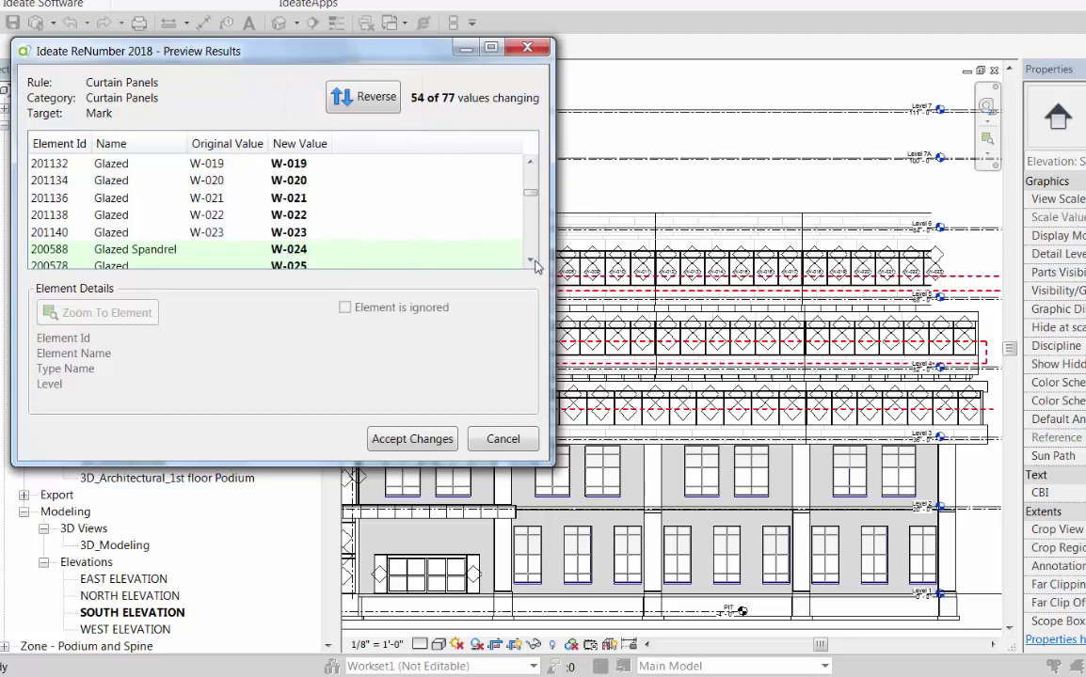
pyautogui.scroll(-1, 478, 235)
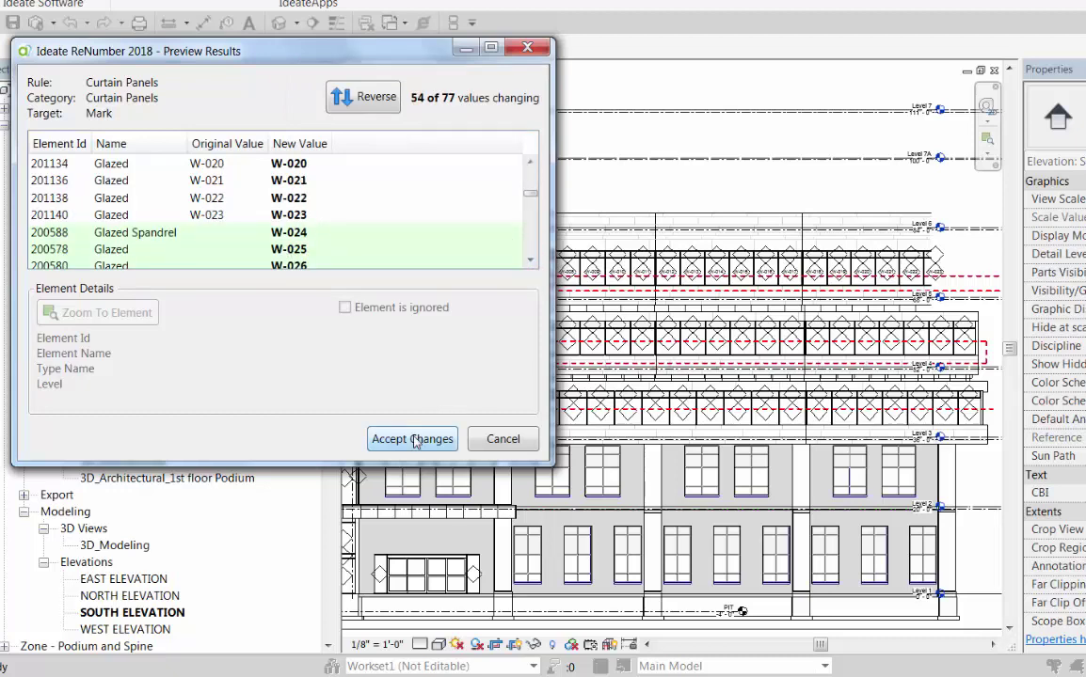
pyautogui.click(126, 233)
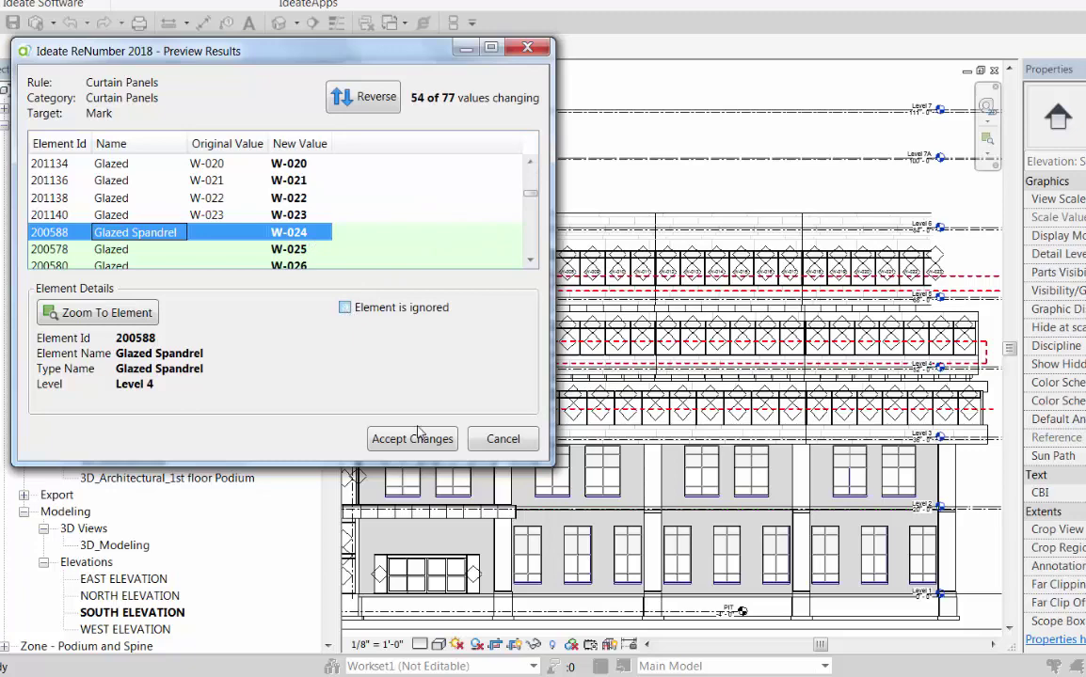
pyautogui.click(412, 439)
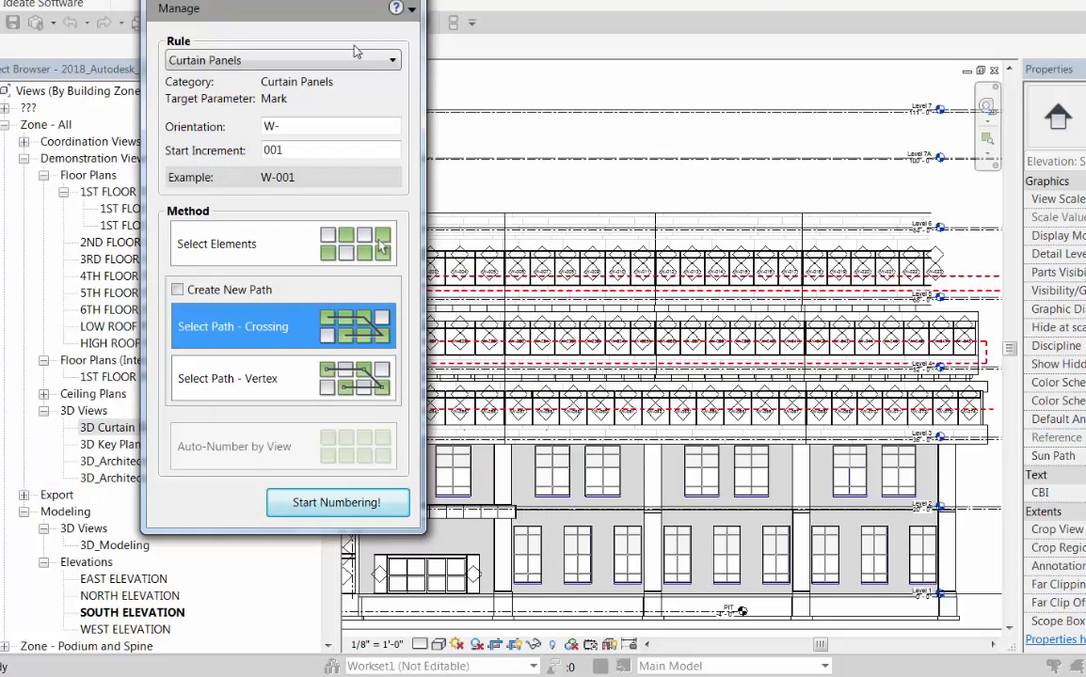
pyautogui.click(381, 245)
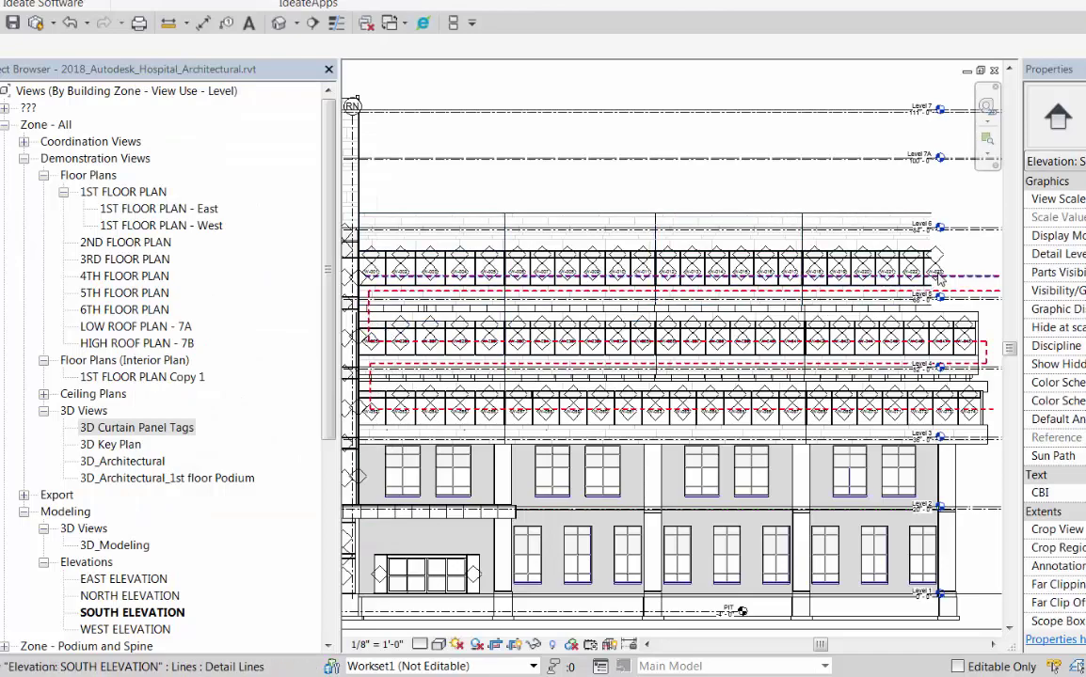
# Examine the mark tags at both ends of the three curtain panel rows
pyautogui.scroll(2, 940, 272)
pyautogui.scroll(1, 939, 272)
pyautogui.scroll(-3, 940, 273)
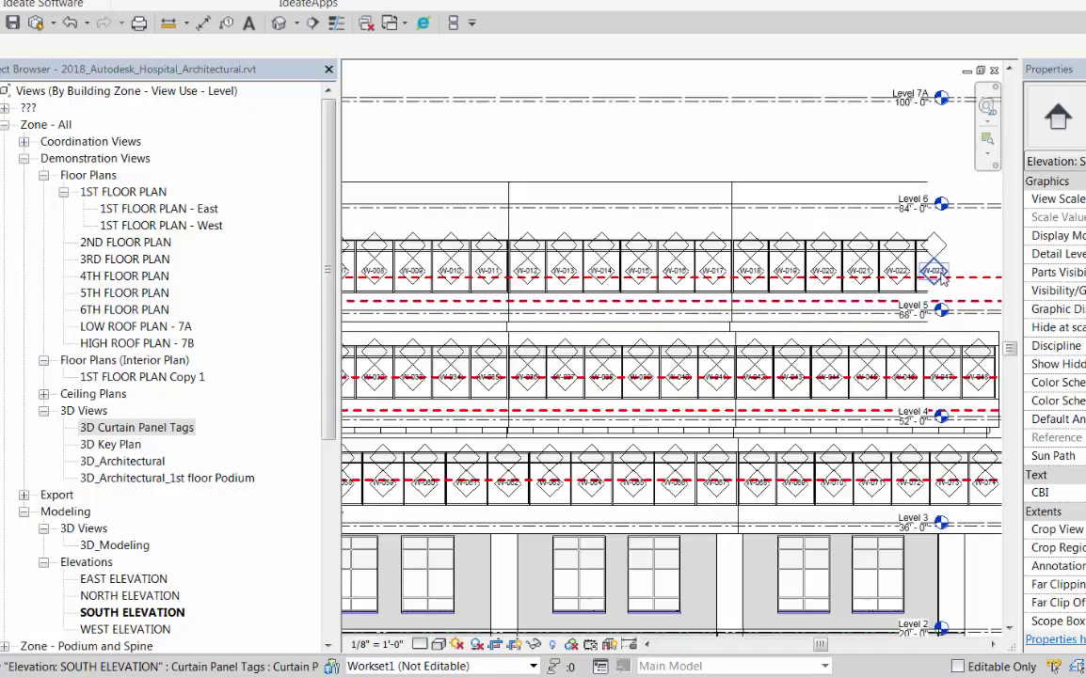
pyautogui.scroll(-1, 939, 272)
pyautogui.scroll(4, 370, 356)
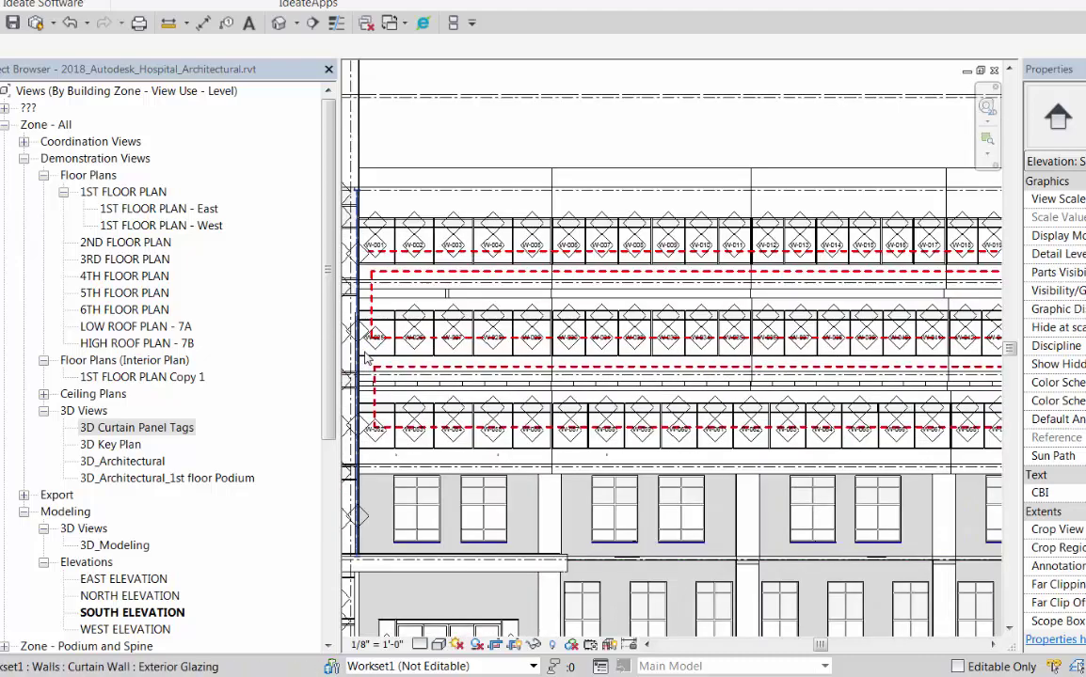
pyautogui.scroll(3, 369, 356)
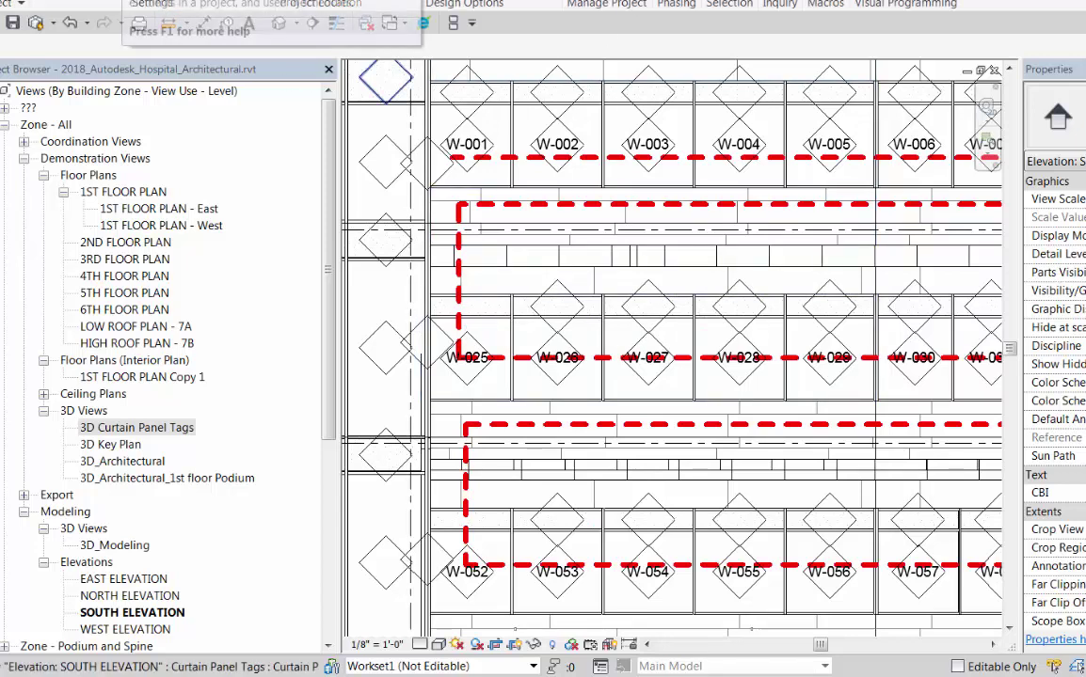
# Modify the IgnoreType project parameter so it also applies to the Walls category
pyautogui.click(141, 2)
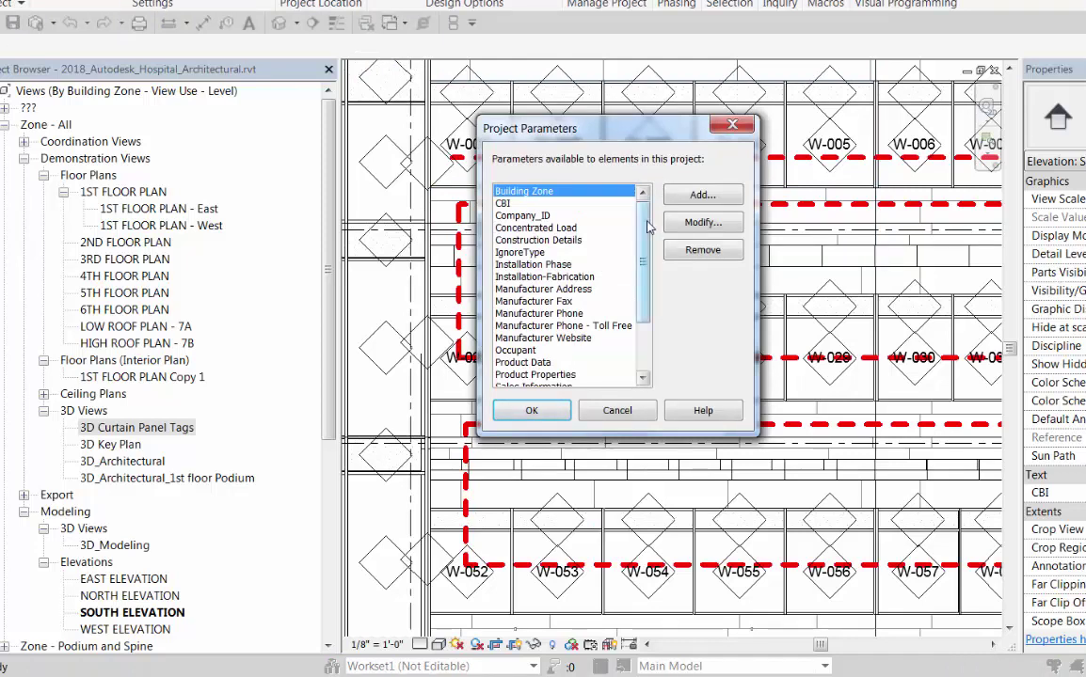
pyautogui.click(527, 253)
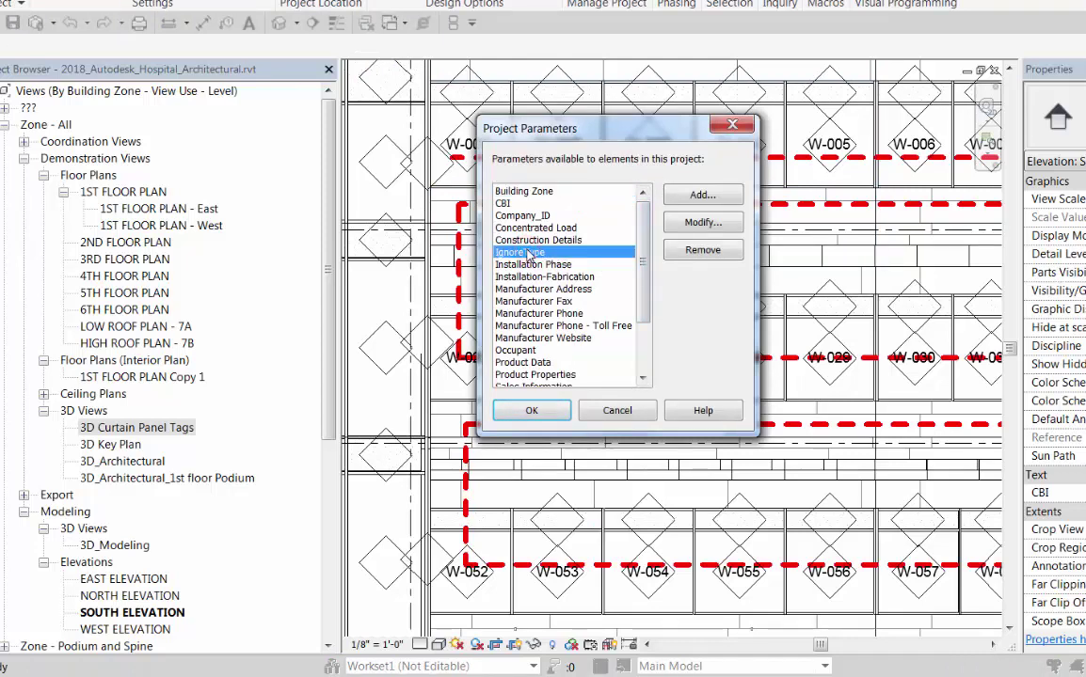
pyautogui.click(701, 222)
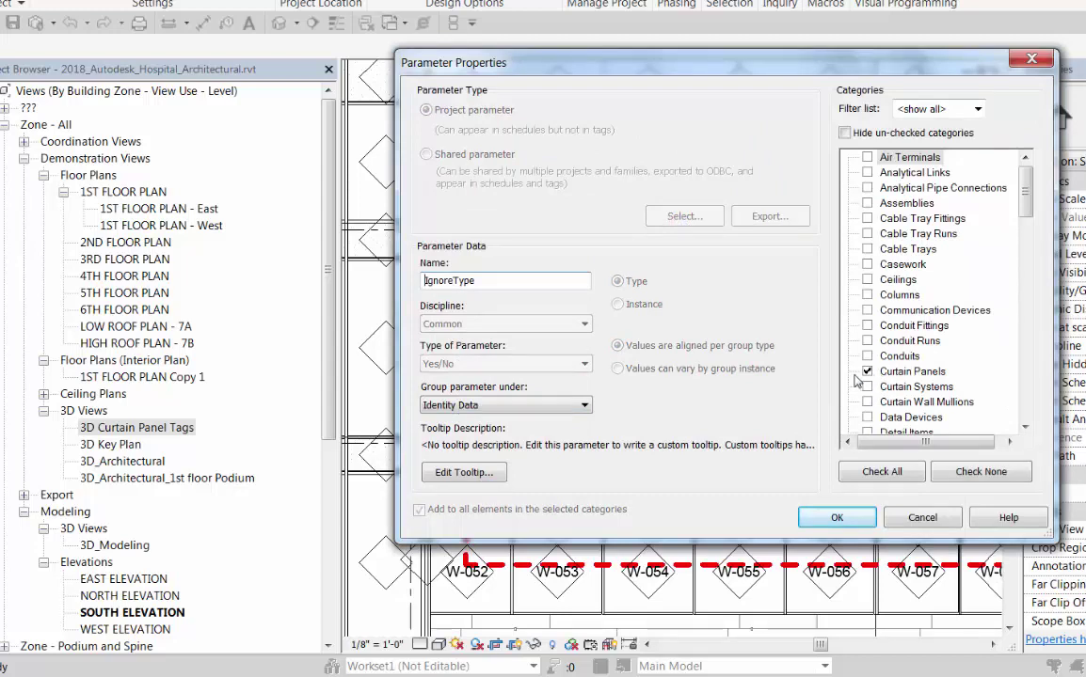
pyautogui.moveTo(1024, 200); pyautogui.dragTo(1043, 323)
pyautogui.scroll(-10, 941, 358)
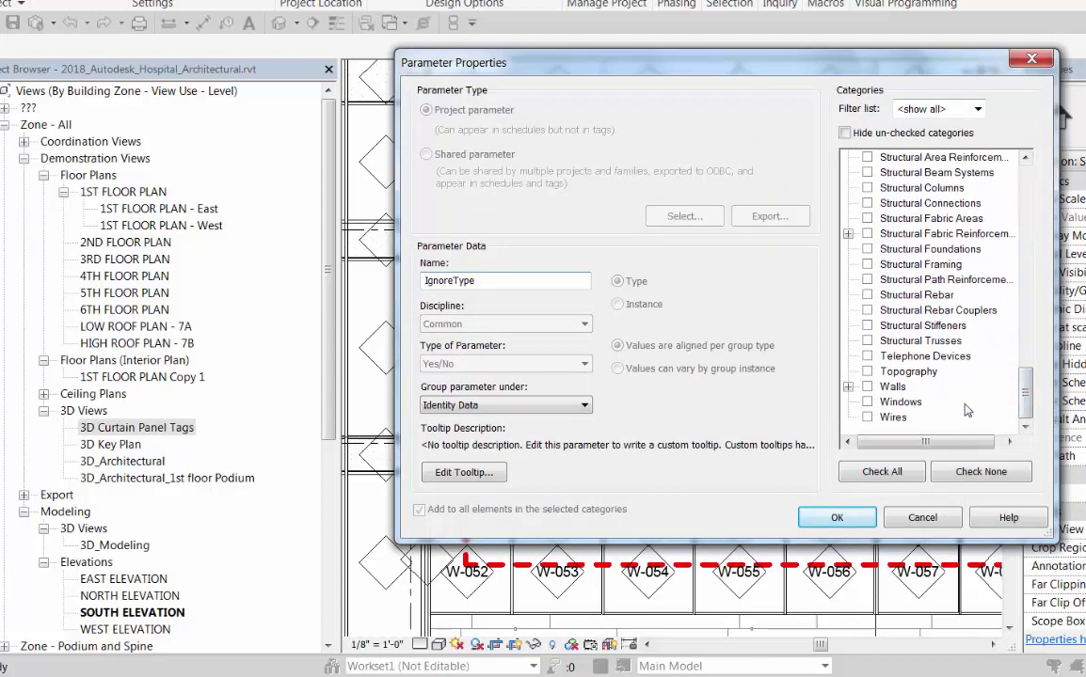
pyautogui.click(866, 387)
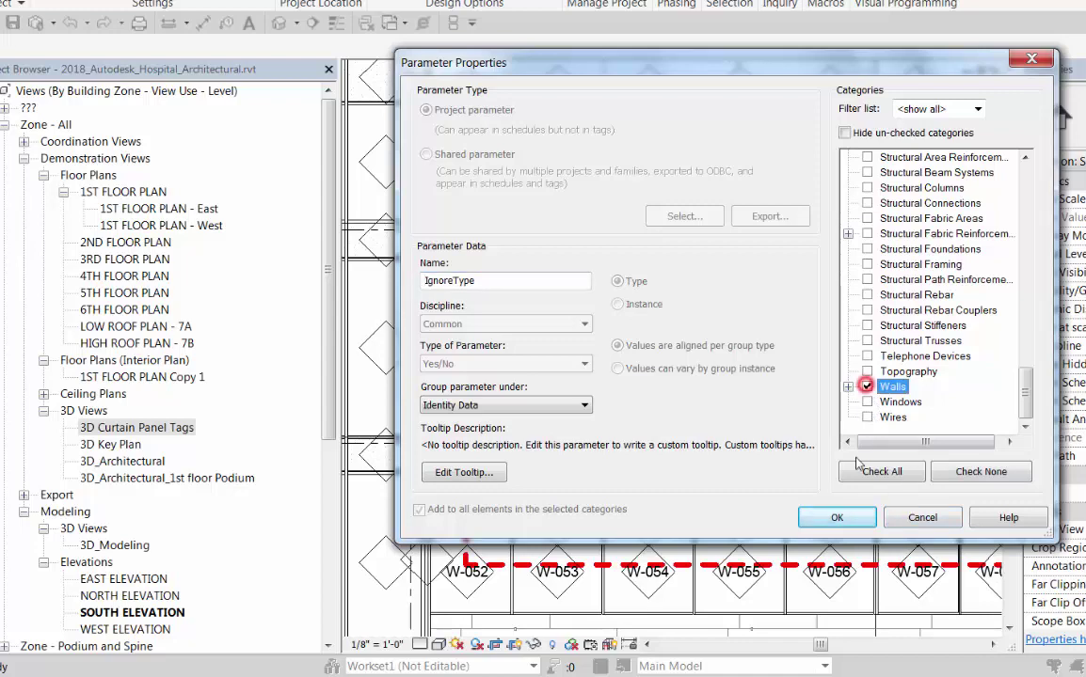
pyautogui.click(826, 519)
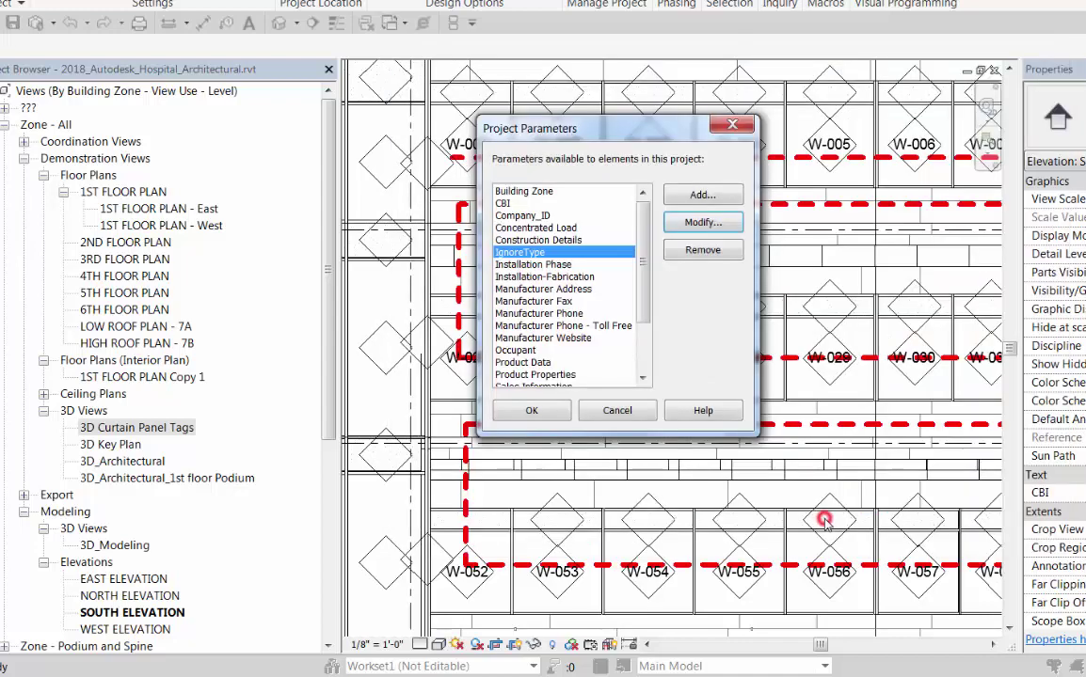
pyautogui.click(551, 410)
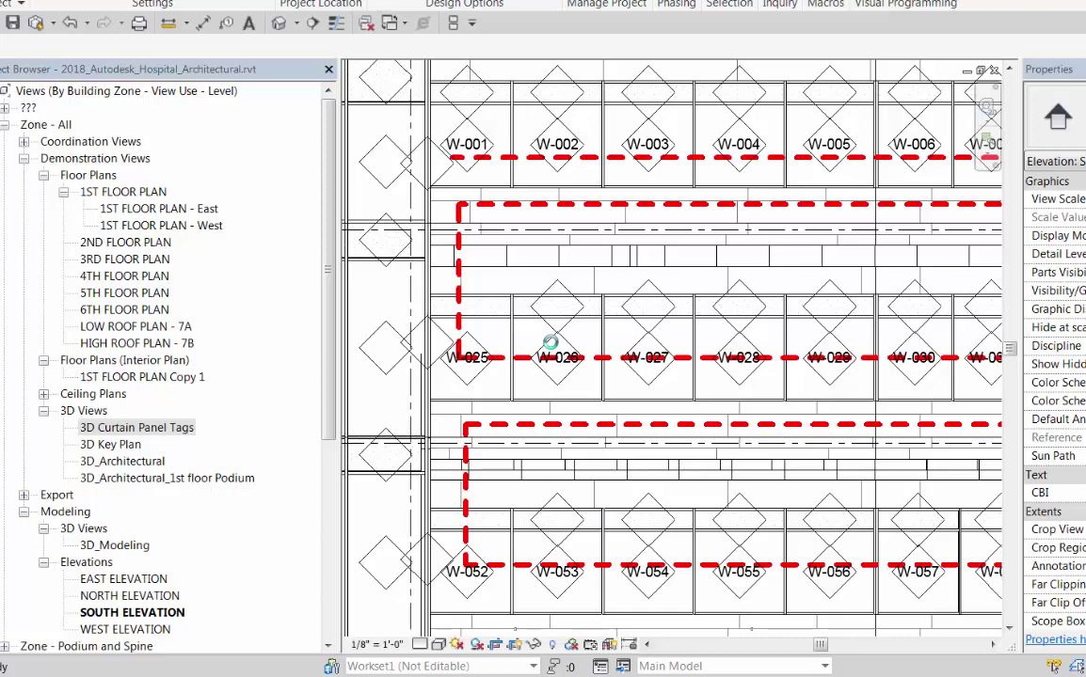
# Select the spandrel panel above W-025 and check the IgnoreType setting in its type properties
pyautogui.click(506, 275)
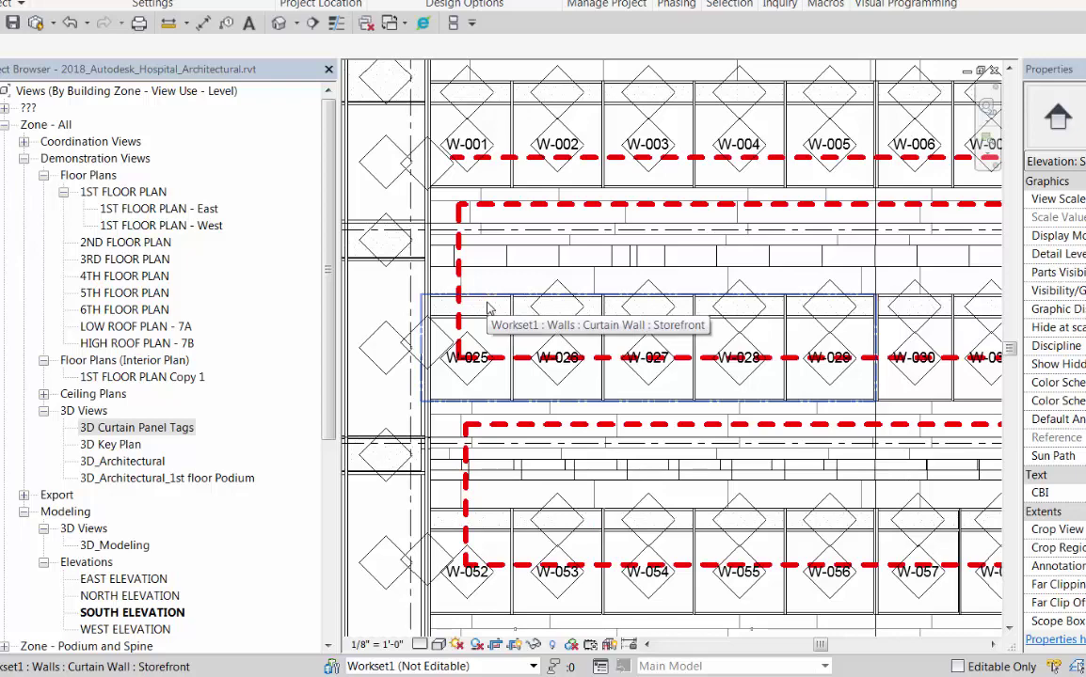
pyautogui.press('Tab')
pyautogui.press('Tab')
pyautogui.click(489, 312)
pyautogui.click(489, 311)
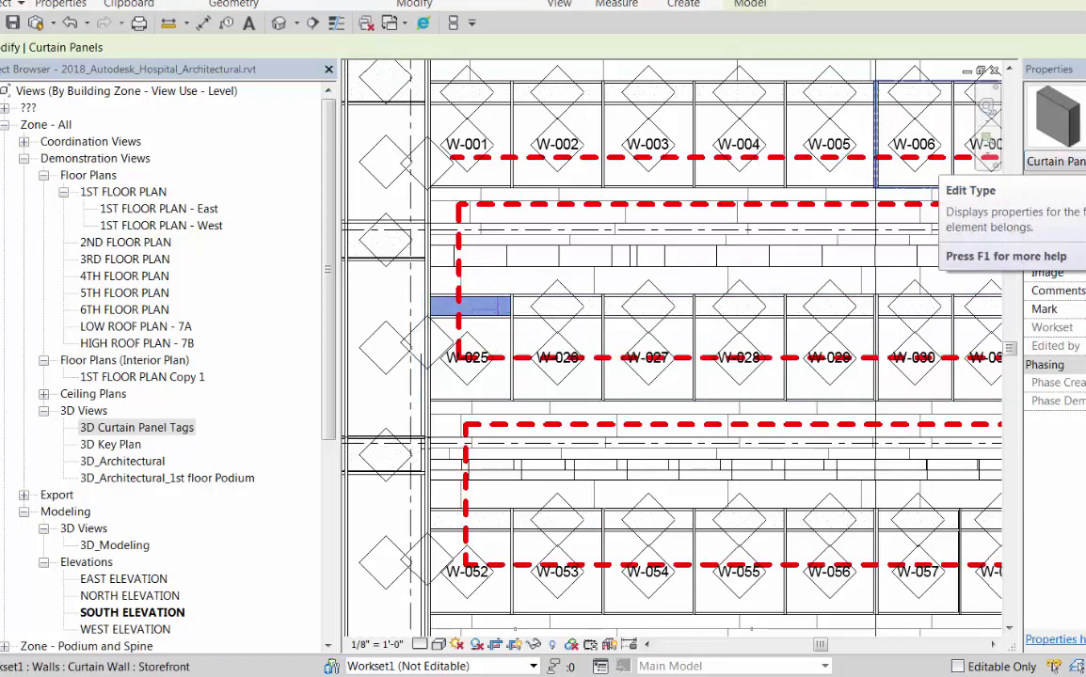
pyautogui.click(1058, 179)
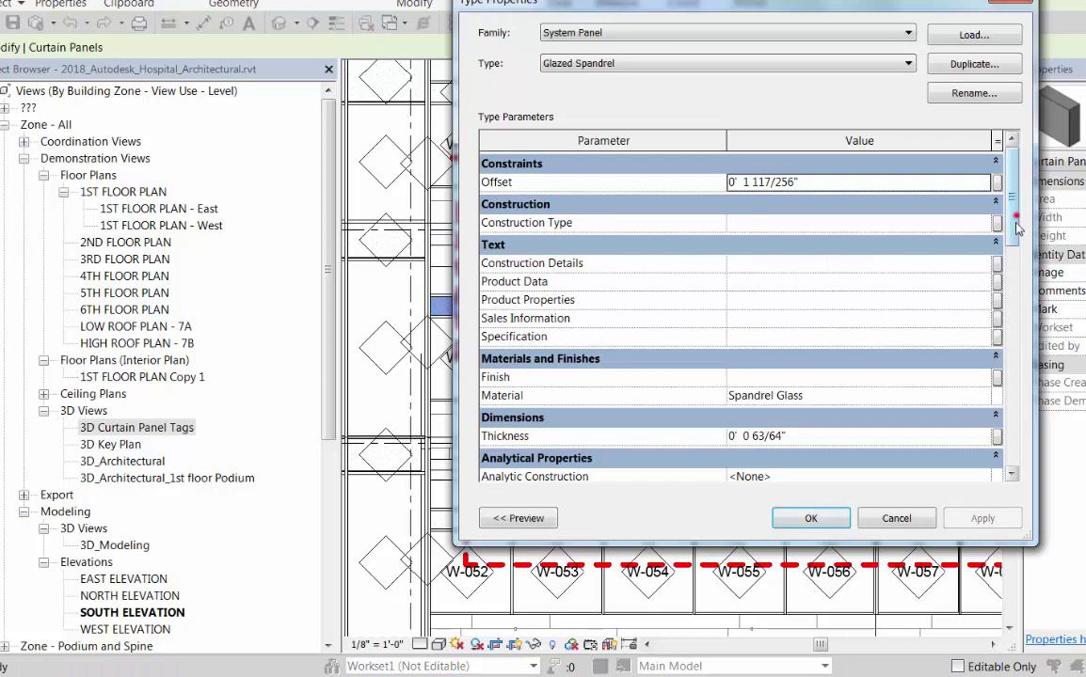
pyautogui.moveTo(1014, 218); pyautogui.dragTo(1014, 362)
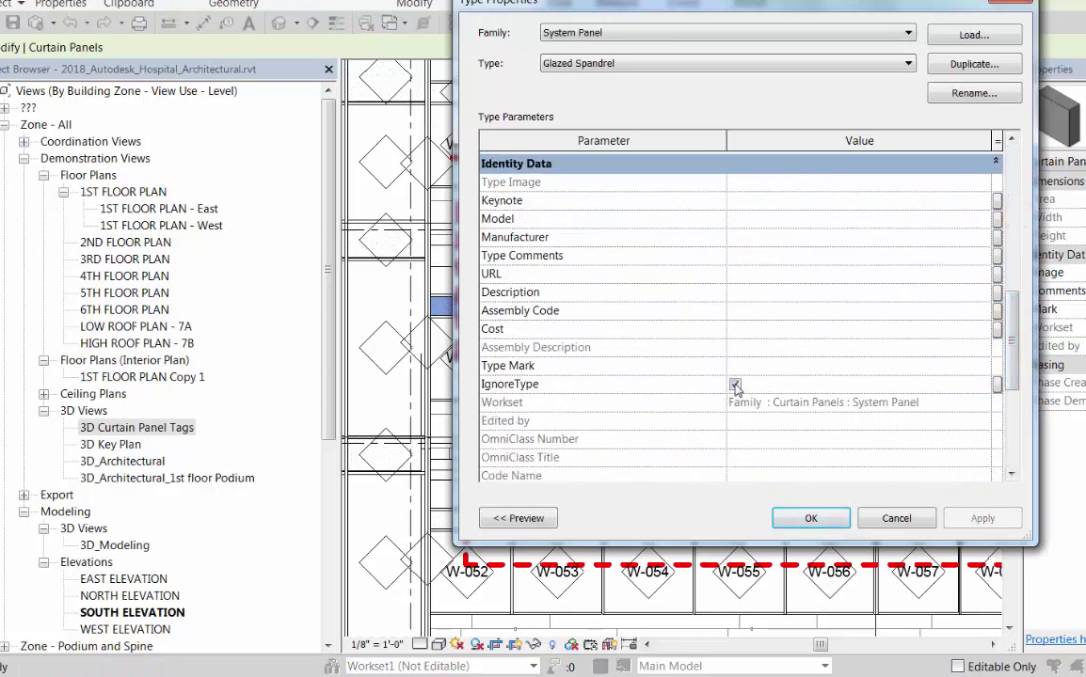
pyautogui.click(807, 519)
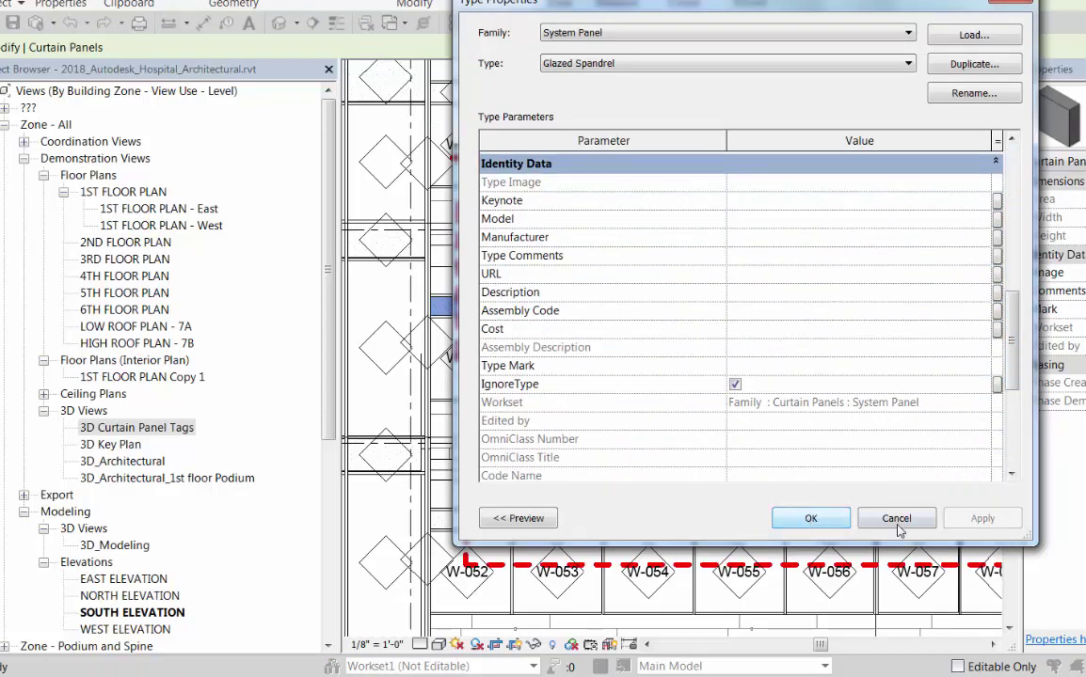
pyautogui.click(828, 518)
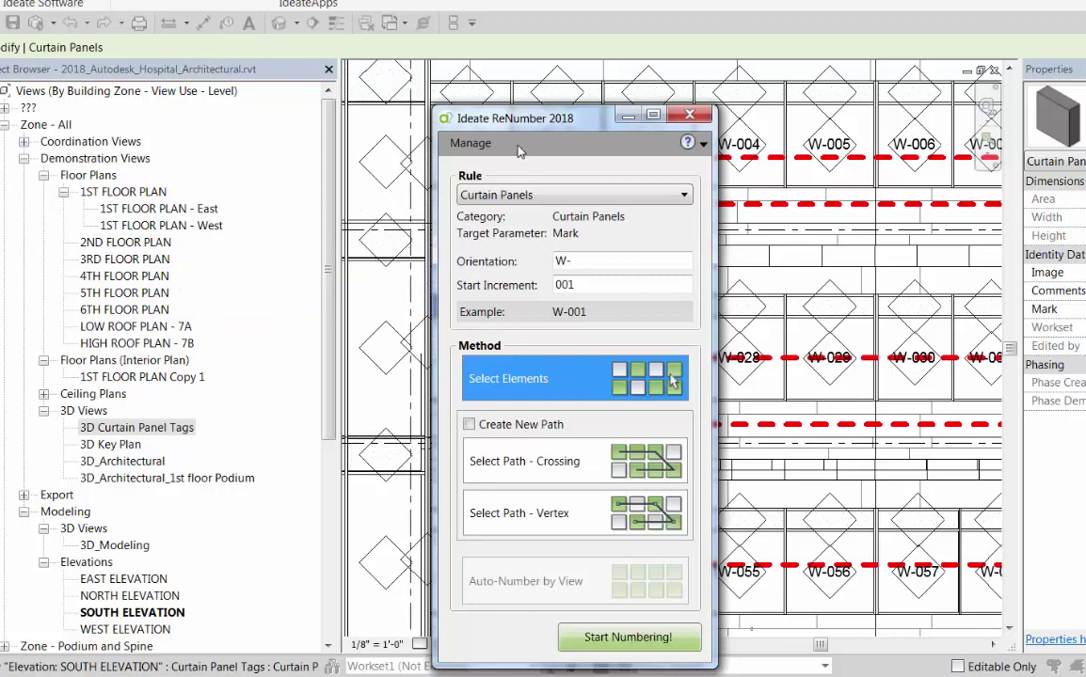
# In ReNumber, edit the saved Curtain Panels rule to use Type: IgnoreType as its ignore parameter
pyautogui.click(472, 143)
pyautogui.click(491, 160)
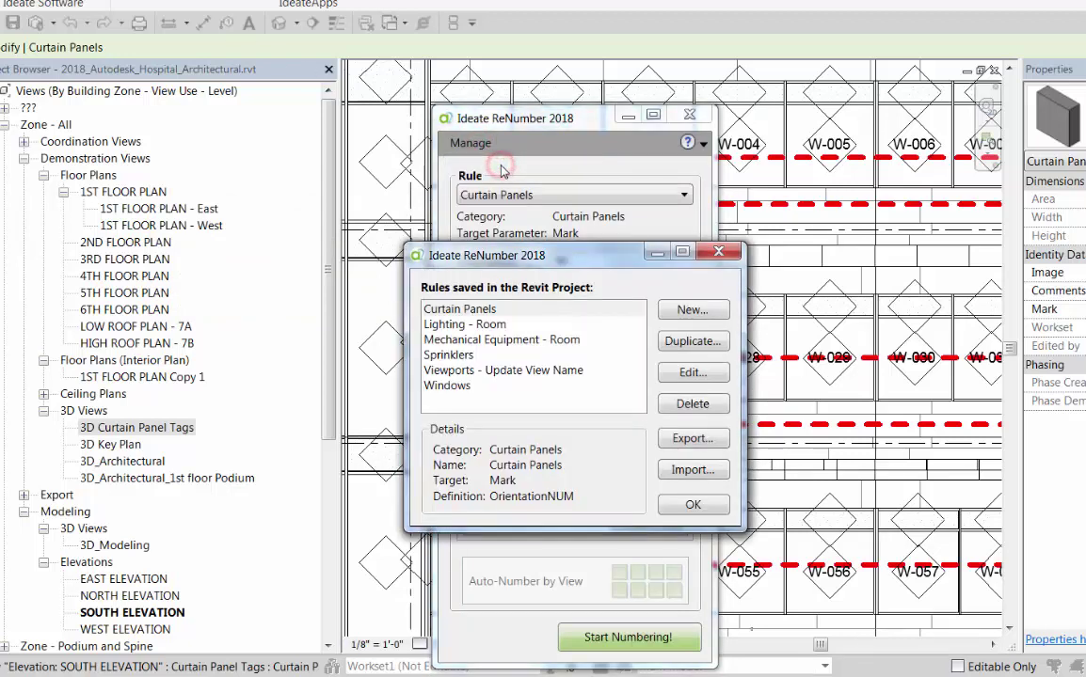
pyautogui.click(460, 309)
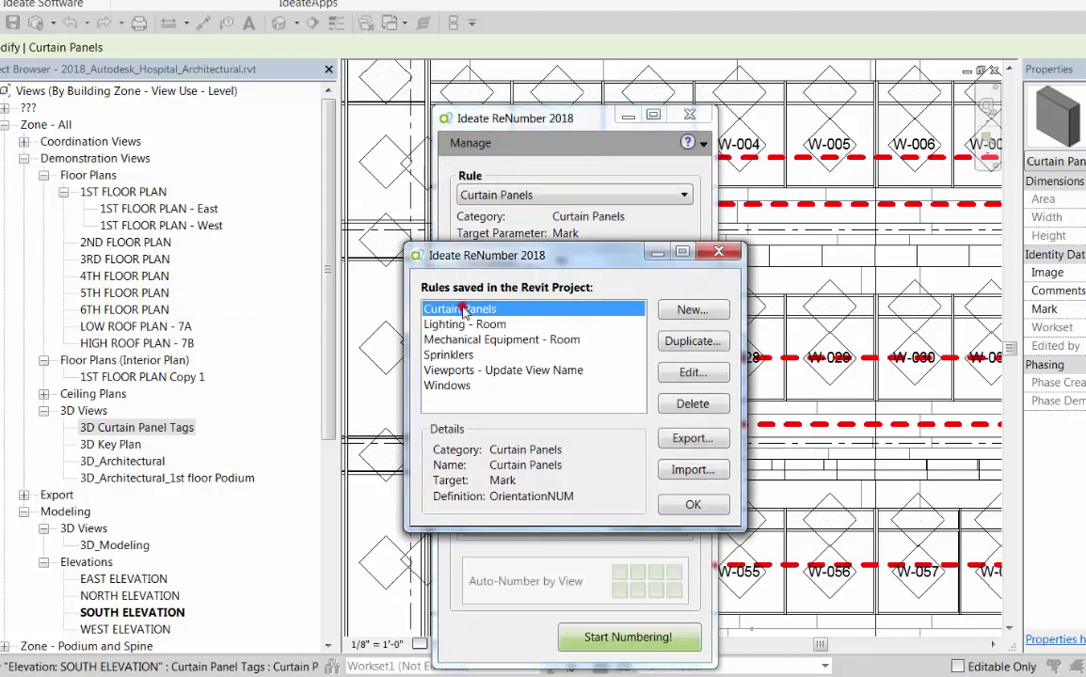
pyautogui.click(690, 373)
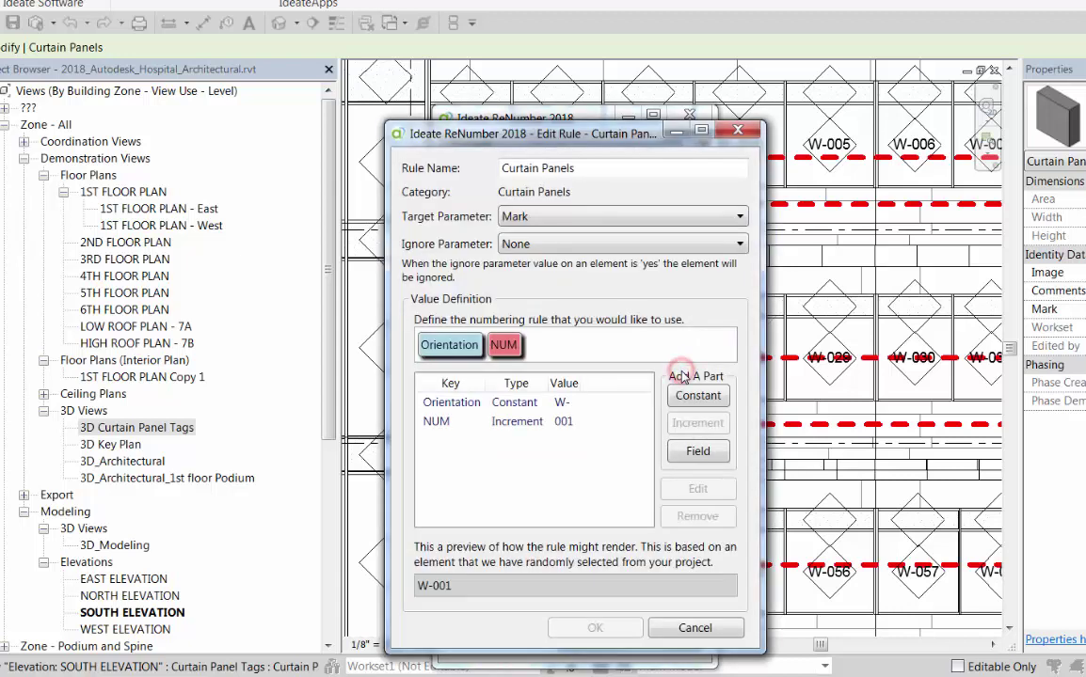
pyautogui.click(550, 246)
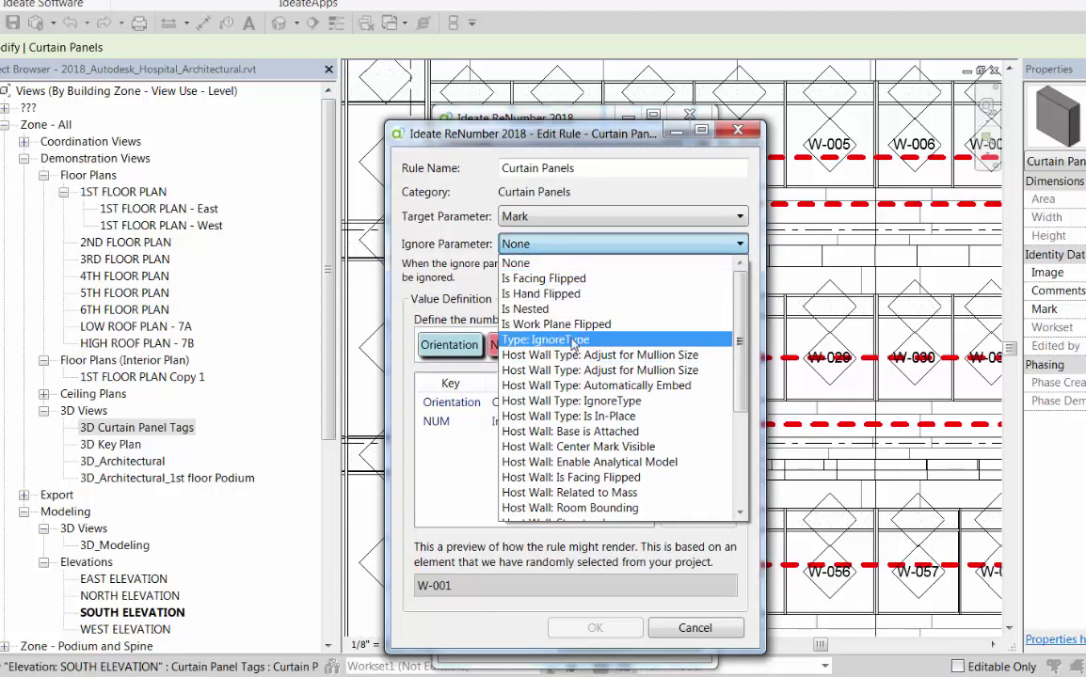
pyautogui.click(571, 341)
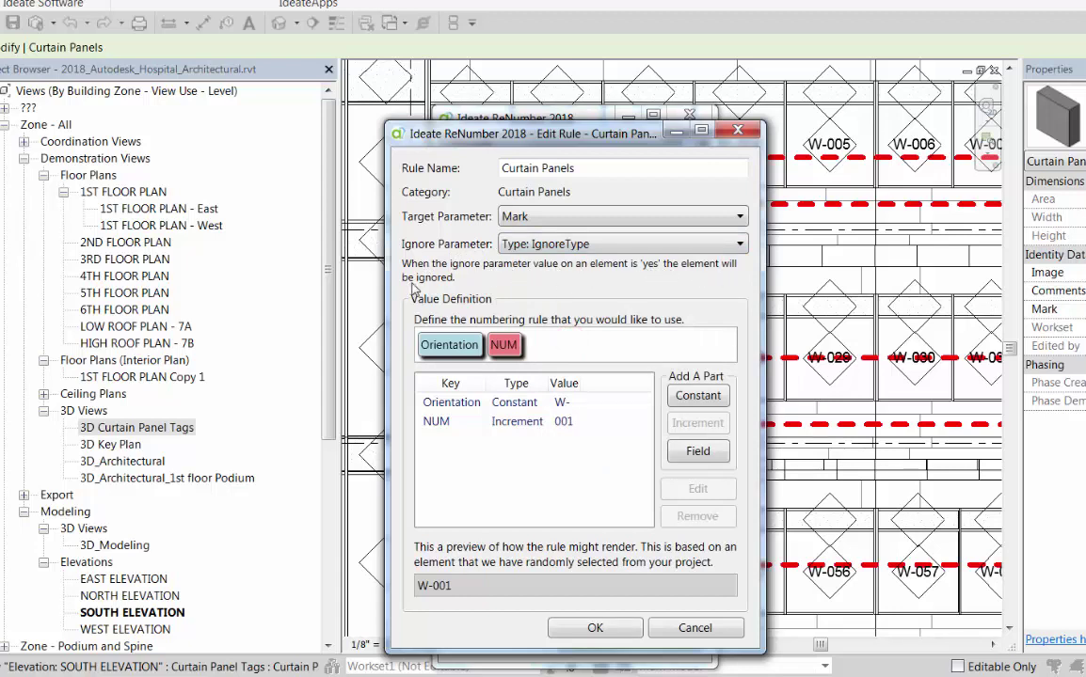
pyautogui.click(594, 629)
pyautogui.click(695, 506)
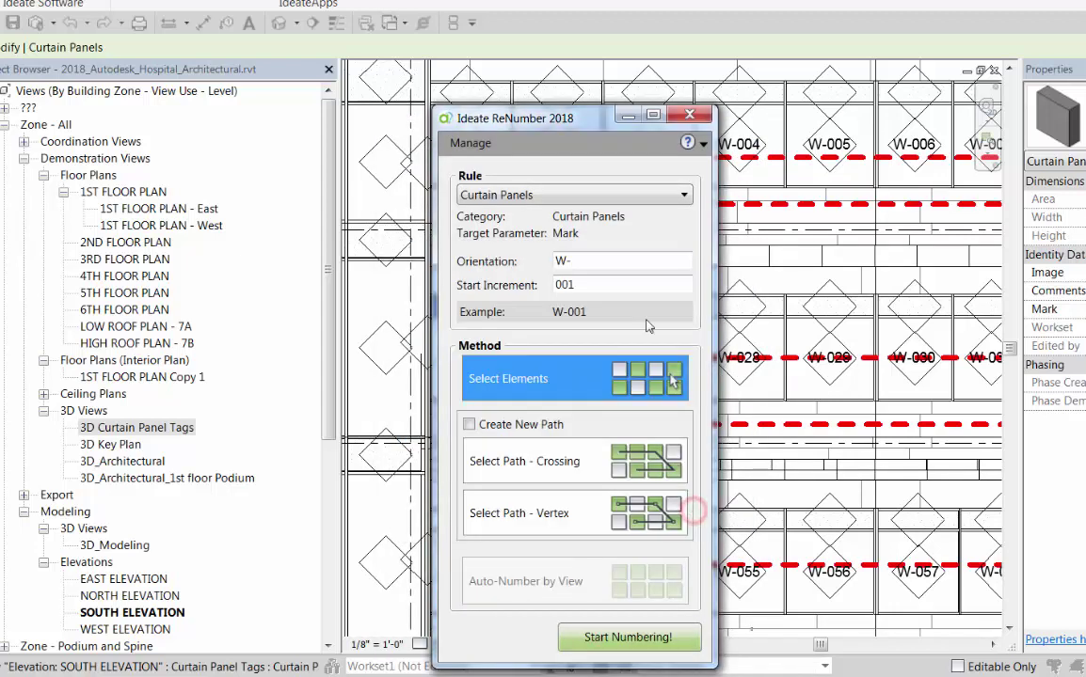
# Start numbering with Select Path - Crossing, using the red dashed path through the three curtain panel rows
pyautogui.click(574, 463)
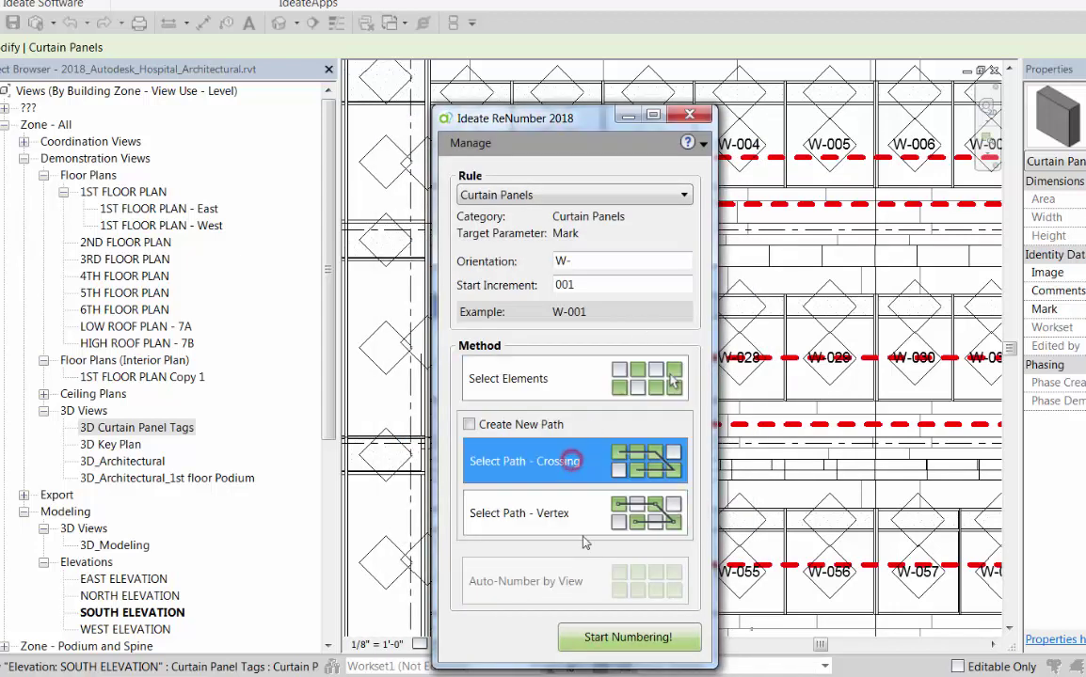
pyautogui.click(625, 639)
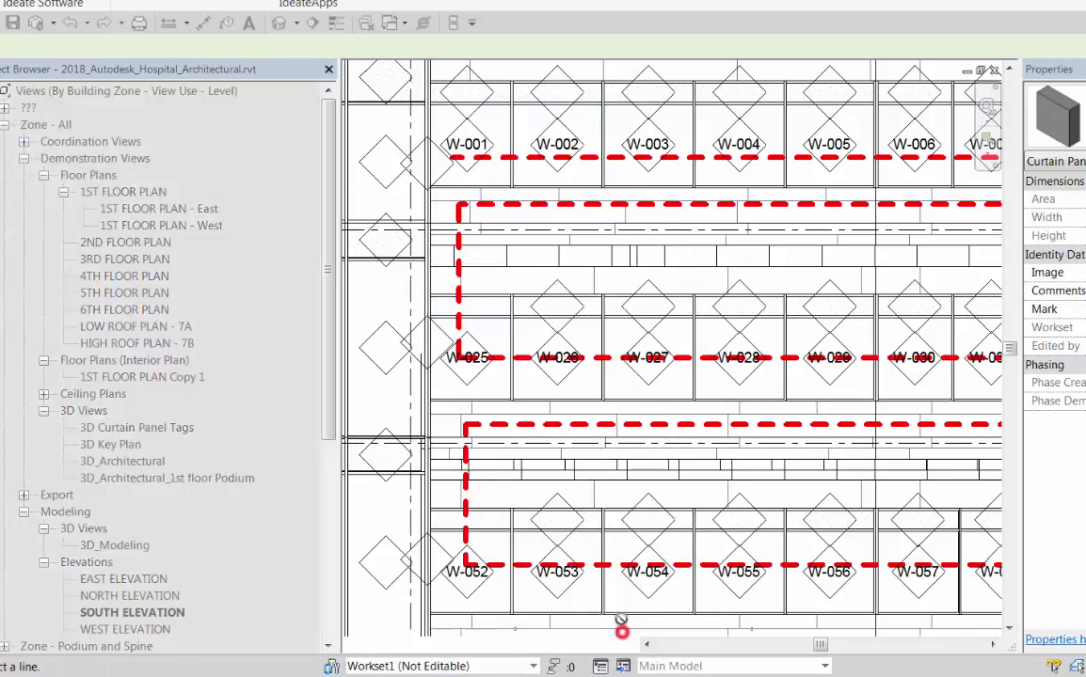
pyautogui.click(524, 162)
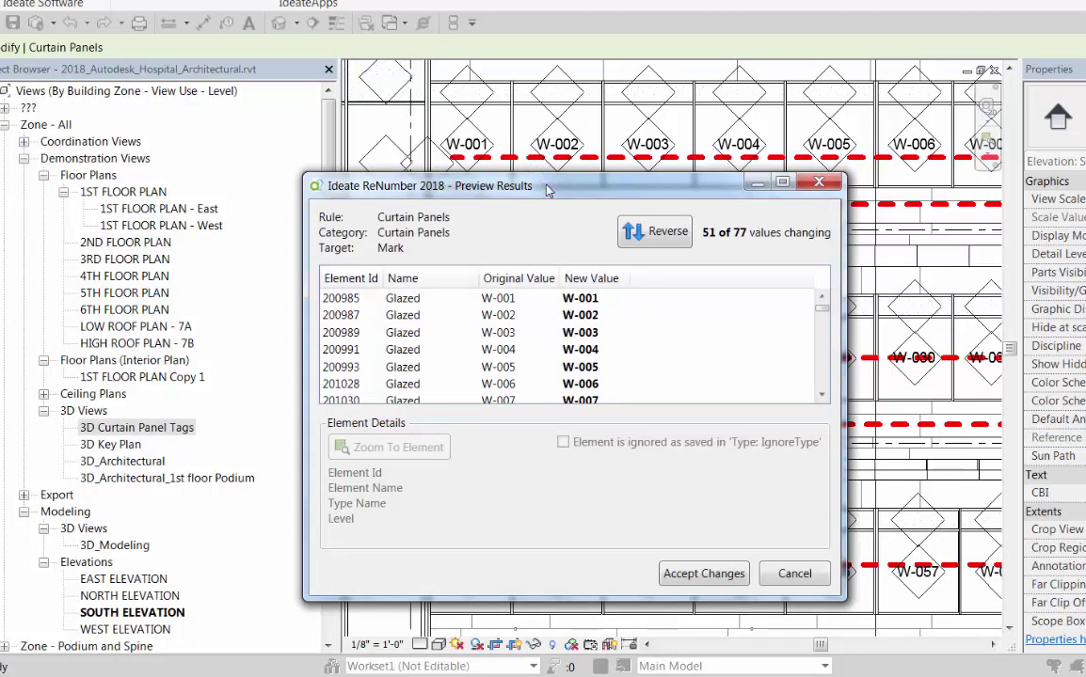
# Review the previewed marks down to the Glazed Spandrel element, accept the changes and close ReNumber
pyautogui.click(824, 372)
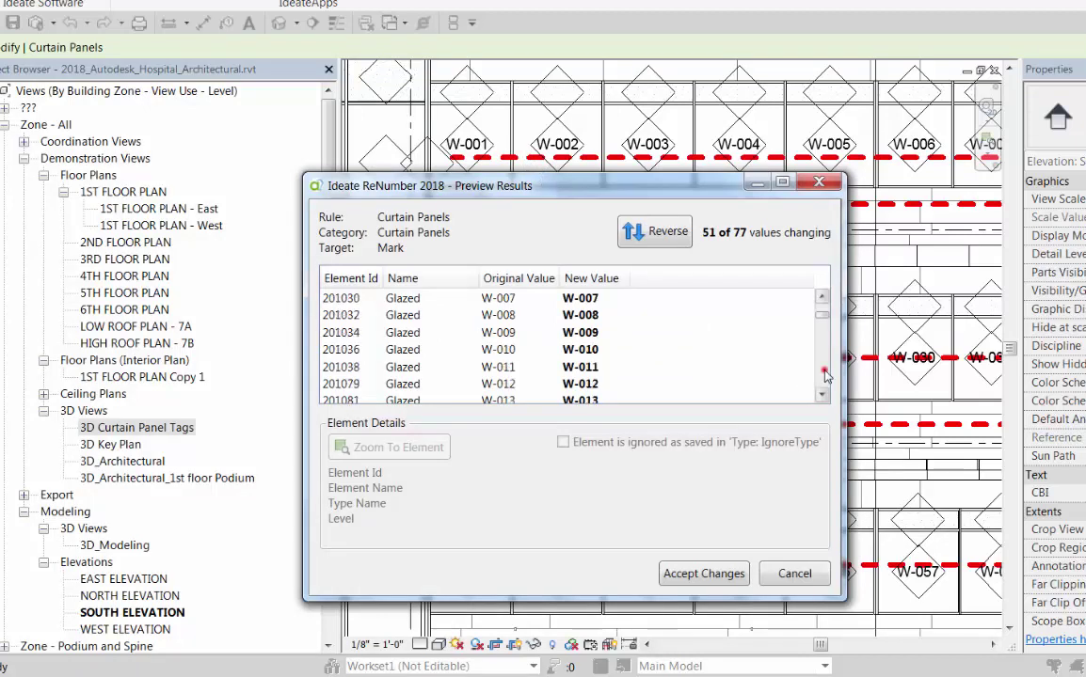
pyautogui.click(821, 296)
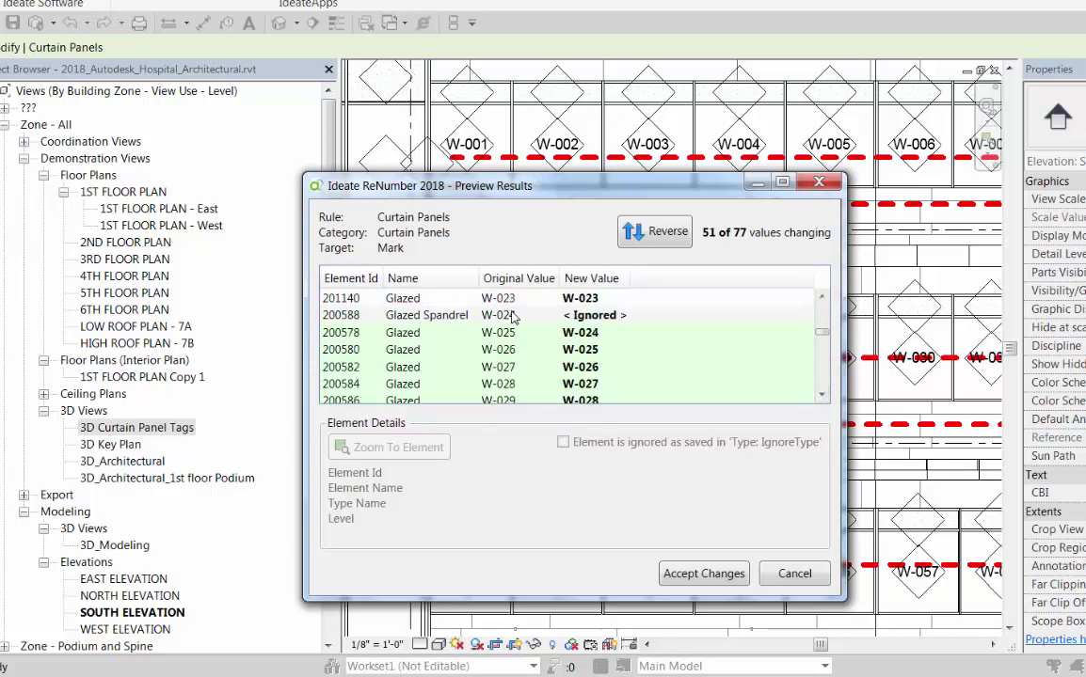
pyautogui.click(704, 574)
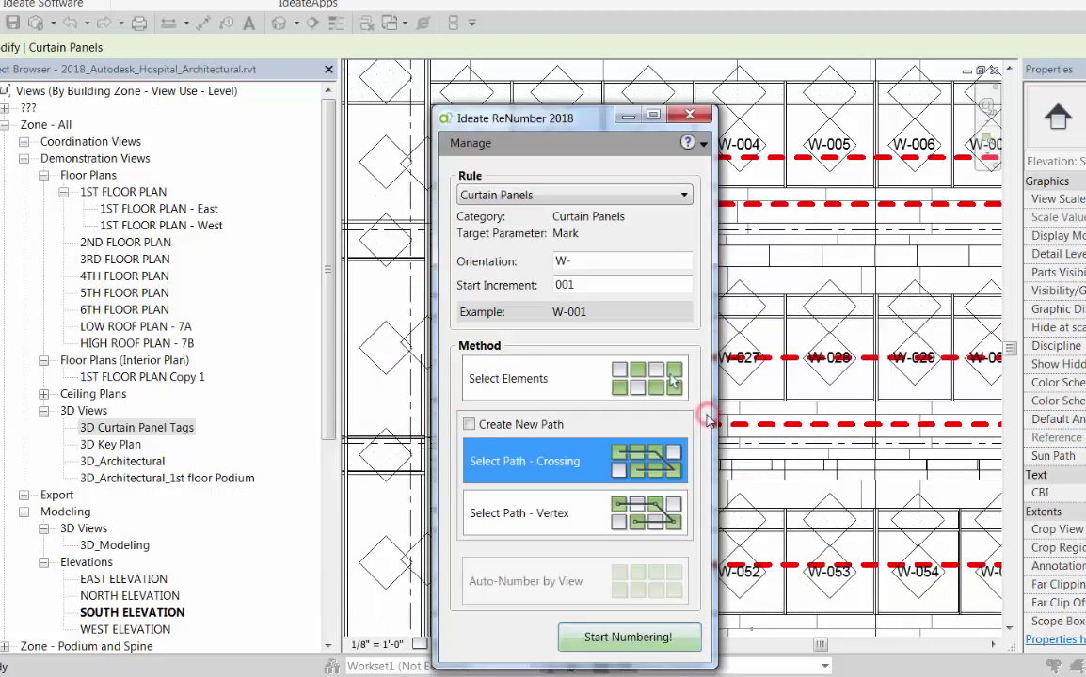
pyautogui.click(629, 637)
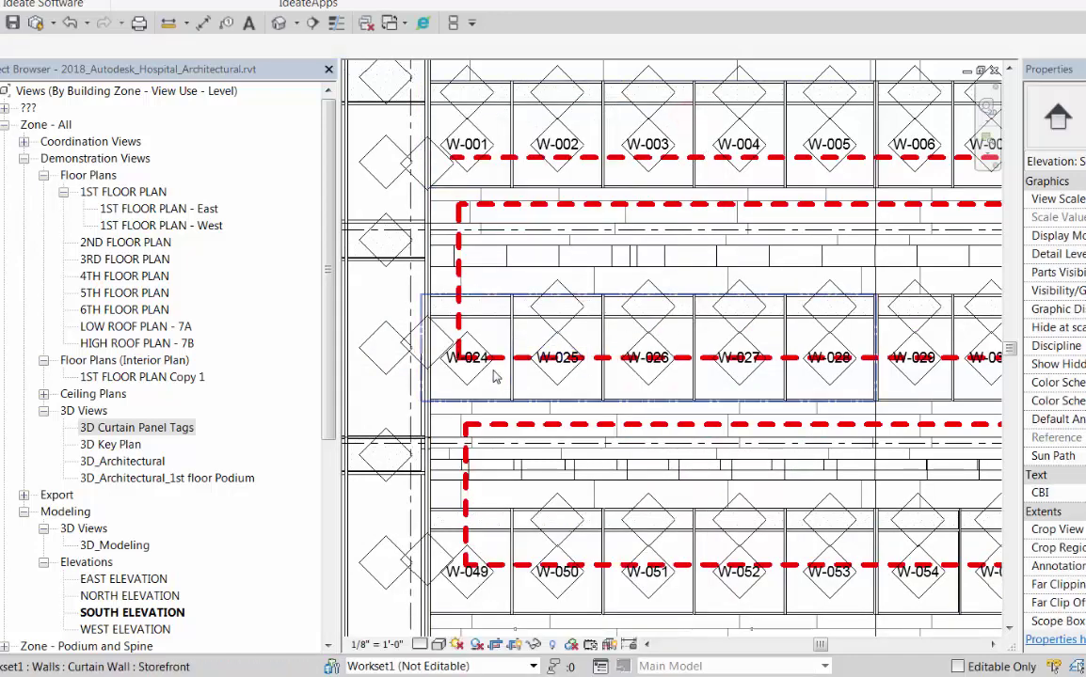
# Examine the updated mark tags along the three curtain panel rows up to the last panel above Level 3
pyautogui.moveTo(802, 505); pyautogui.dragTo(347, 458, button='middle')
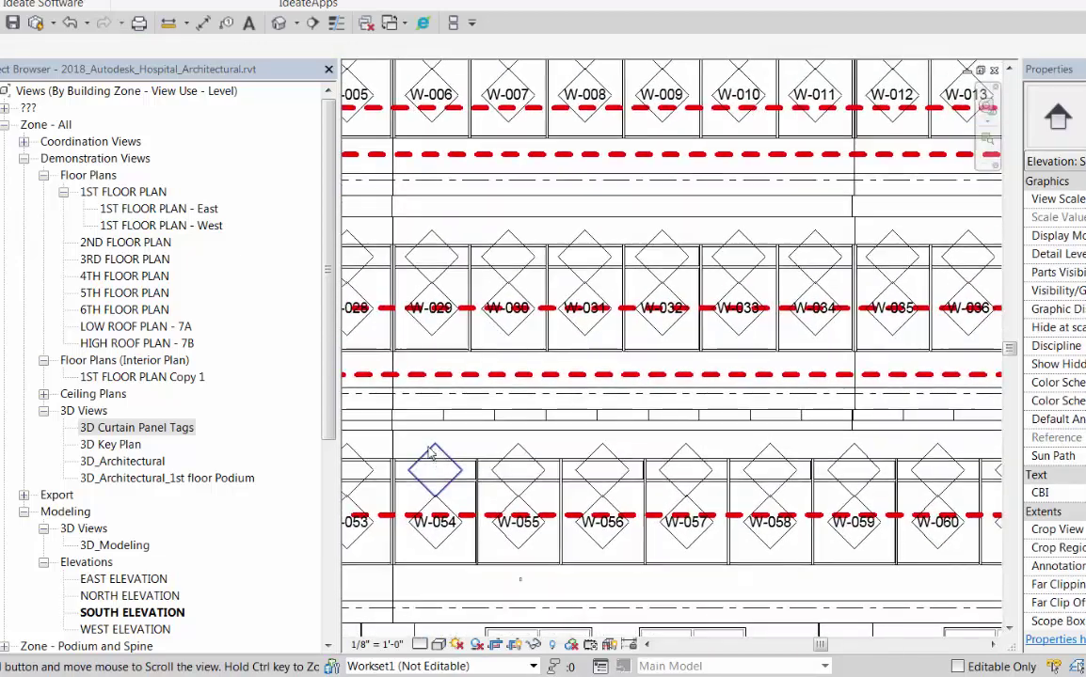
pyautogui.scroll(-2, 800, 411)
pyautogui.moveTo(939, 443); pyautogui.dragTo(617, 417, button='middle')
pyautogui.scroll(2, 931, 470)
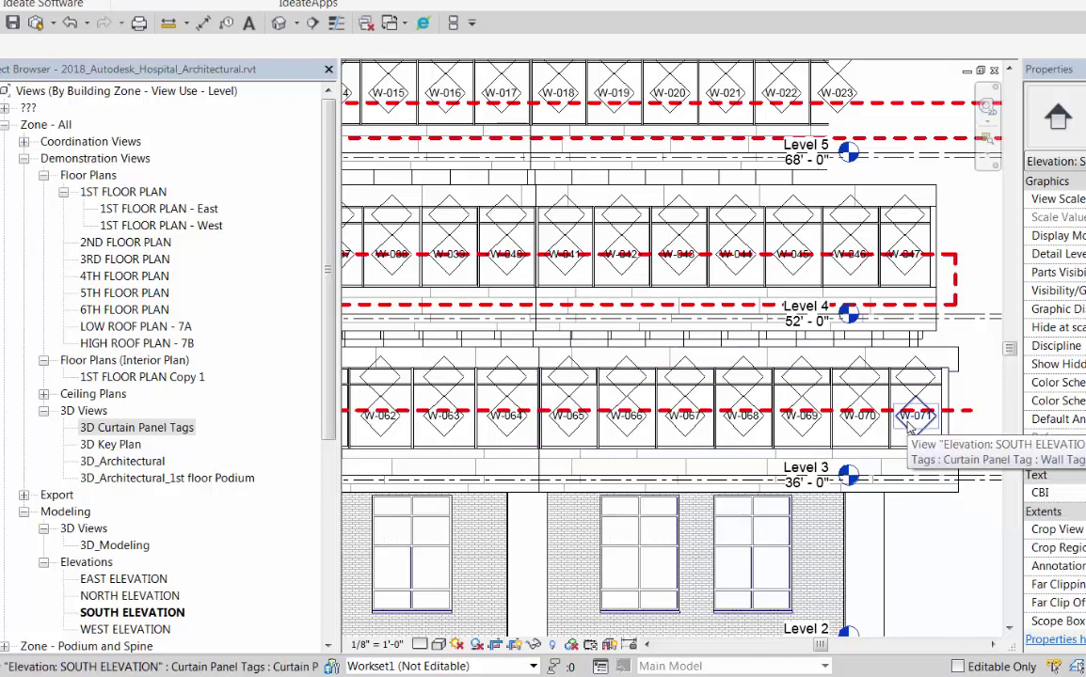
pyautogui.scroll(-1, 911, 426)
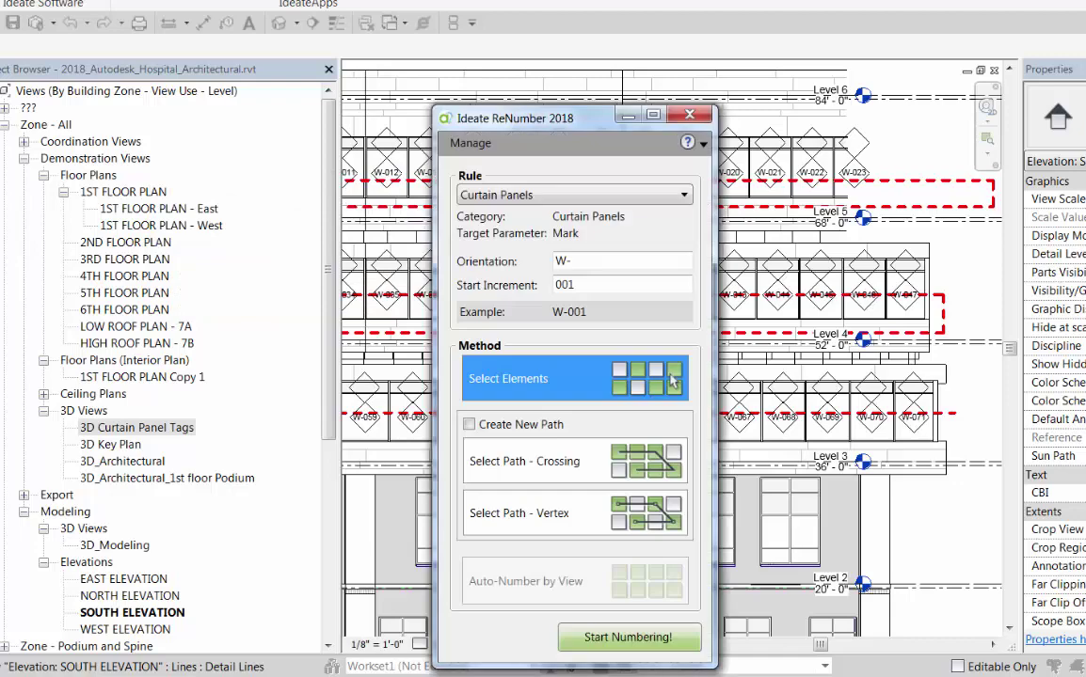
# Edit the saved Curtain Panels rule and add a Level: Name field named LVL at the start of its numbering definition
pyautogui.moveTo(506, 125); pyautogui.dragTo(480, 50)
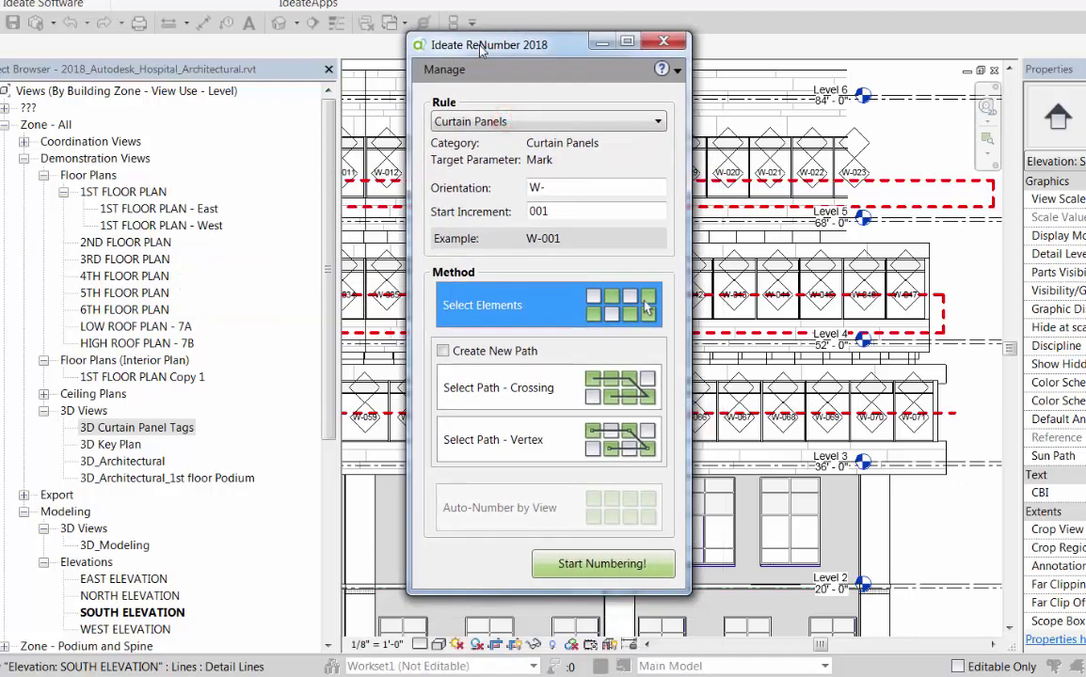
pyautogui.click(444, 70)
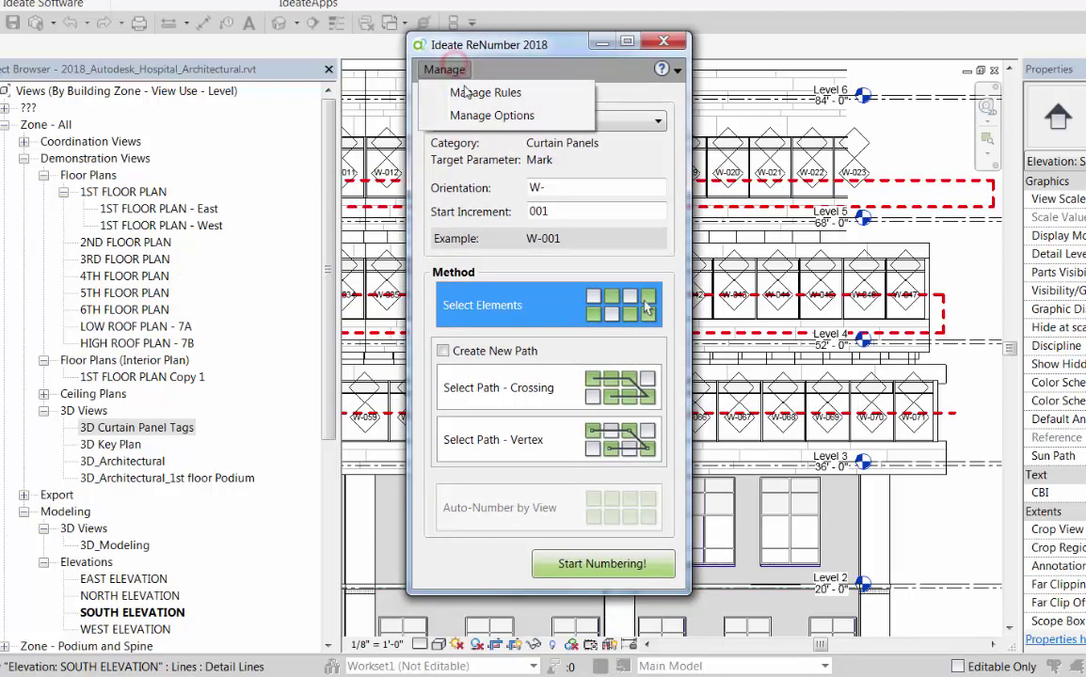
pyautogui.click(477, 99)
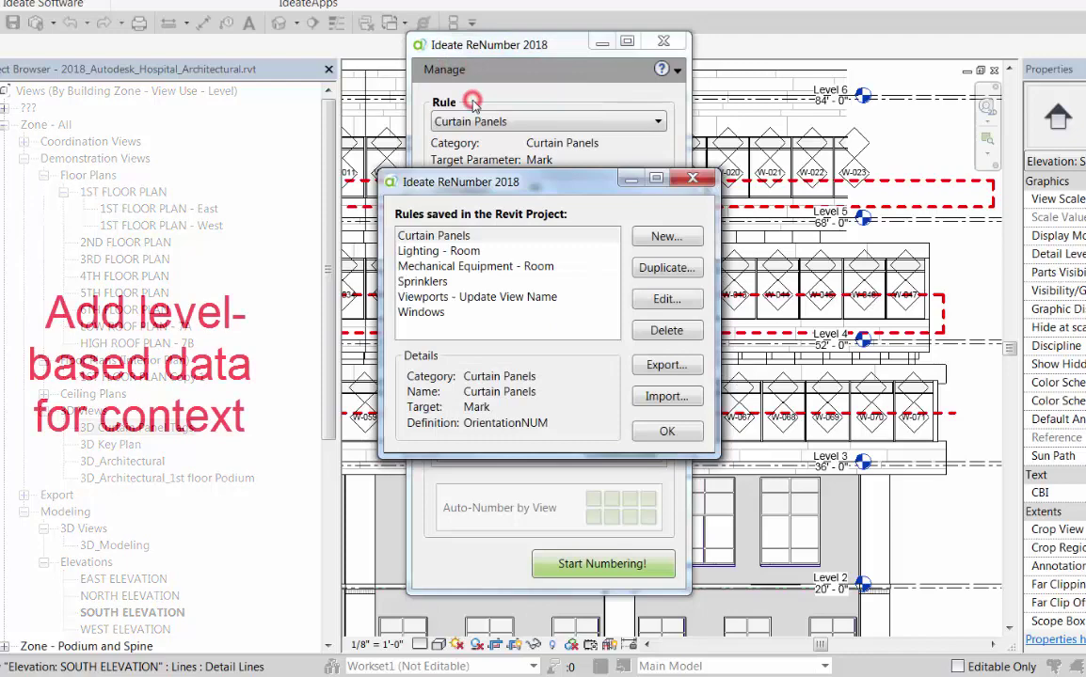
pyautogui.click(461, 237)
pyautogui.click(666, 299)
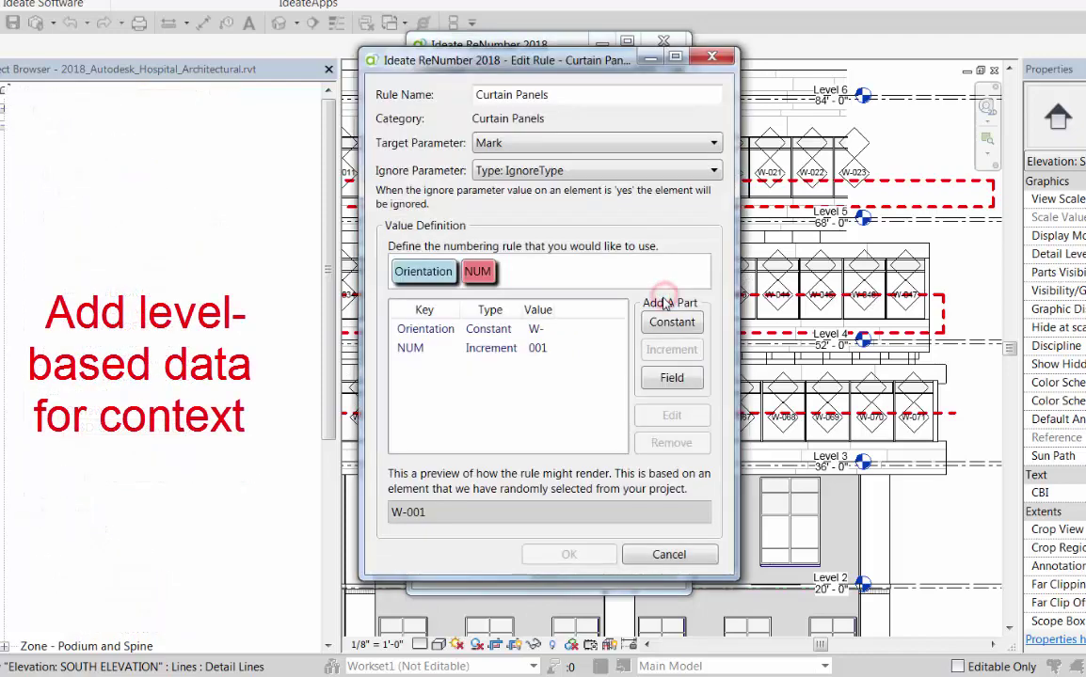
pyautogui.click(671, 378)
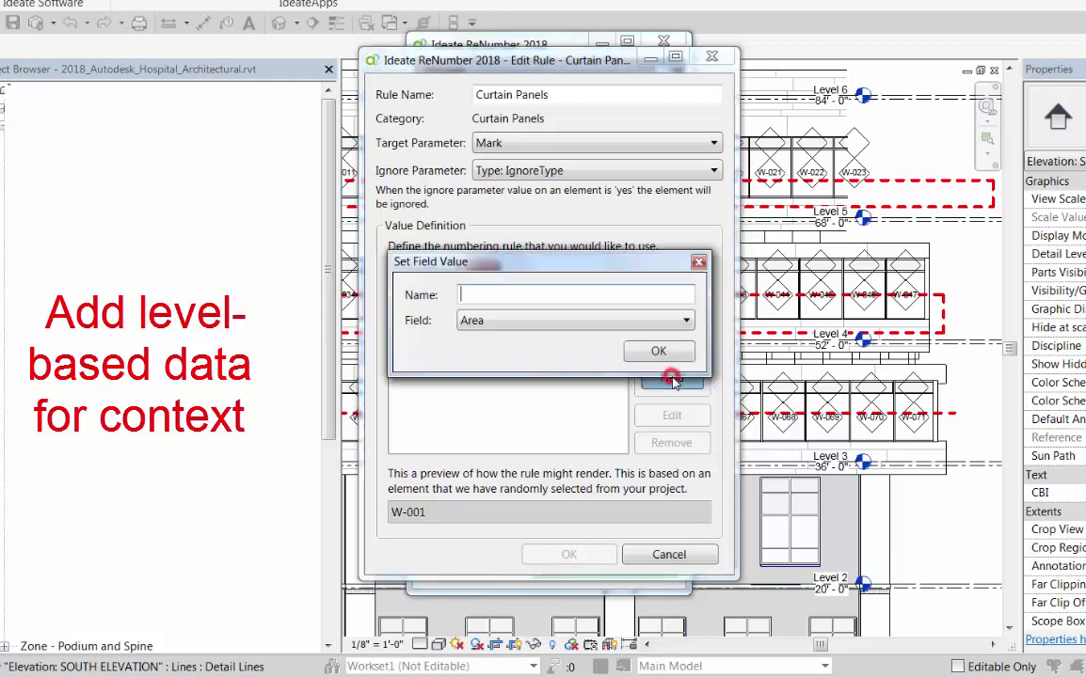
pyautogui.click(581, 318)
pyautogui.moveTo(713, 360); pyautogui.dragTo(722, 478)
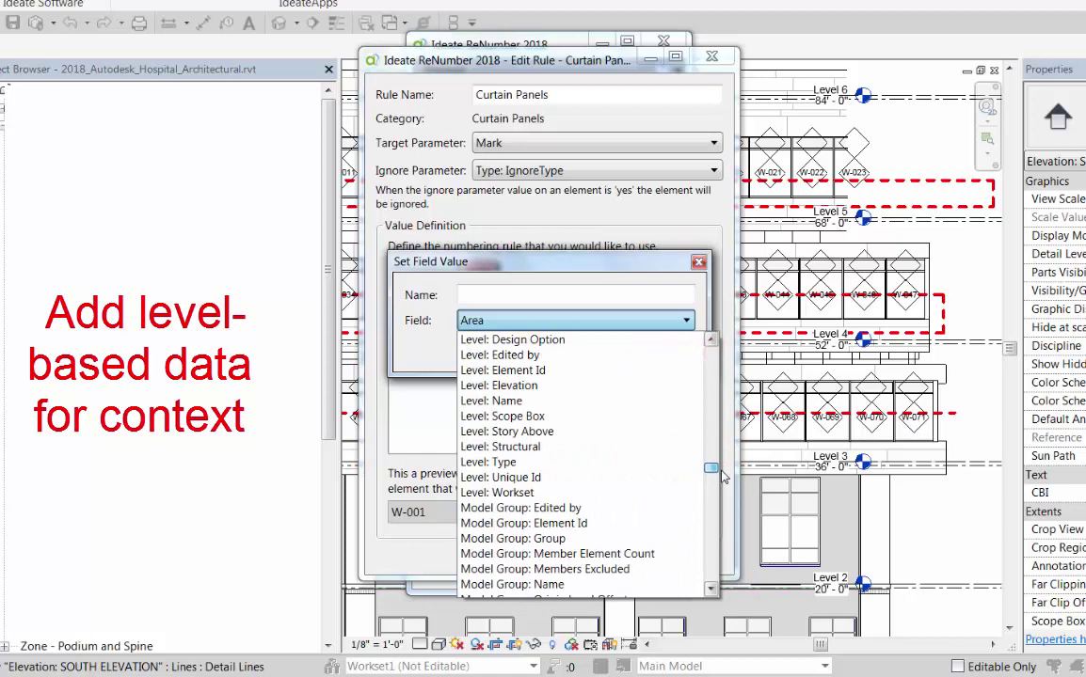
pyautogui.click(503, 404)
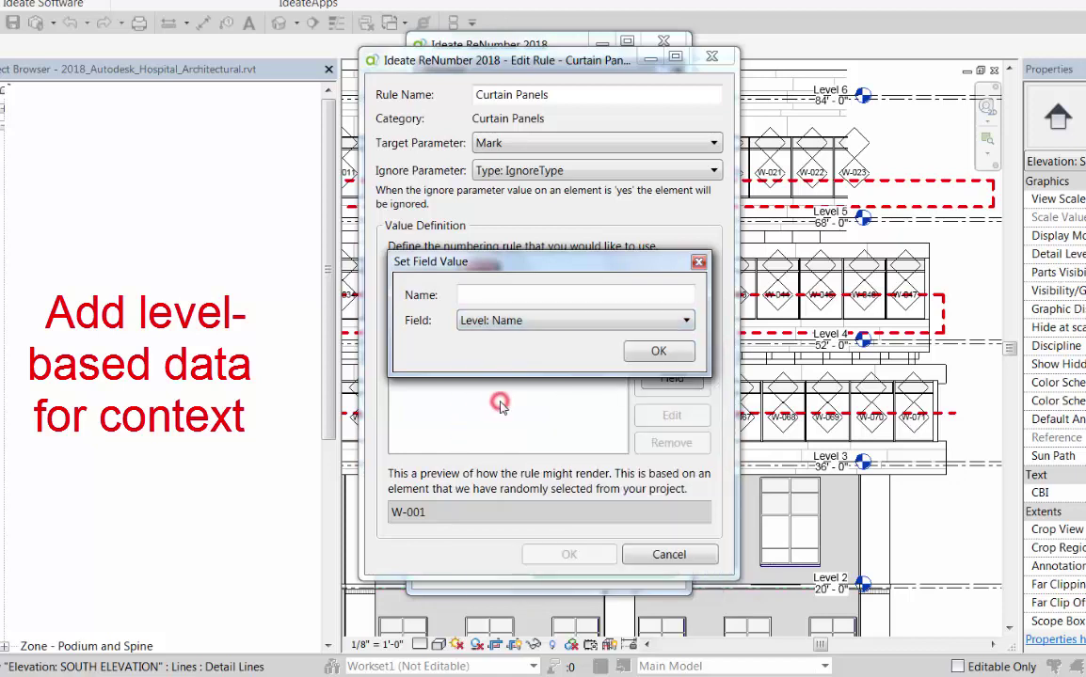
pyautogui.click(502, 293)
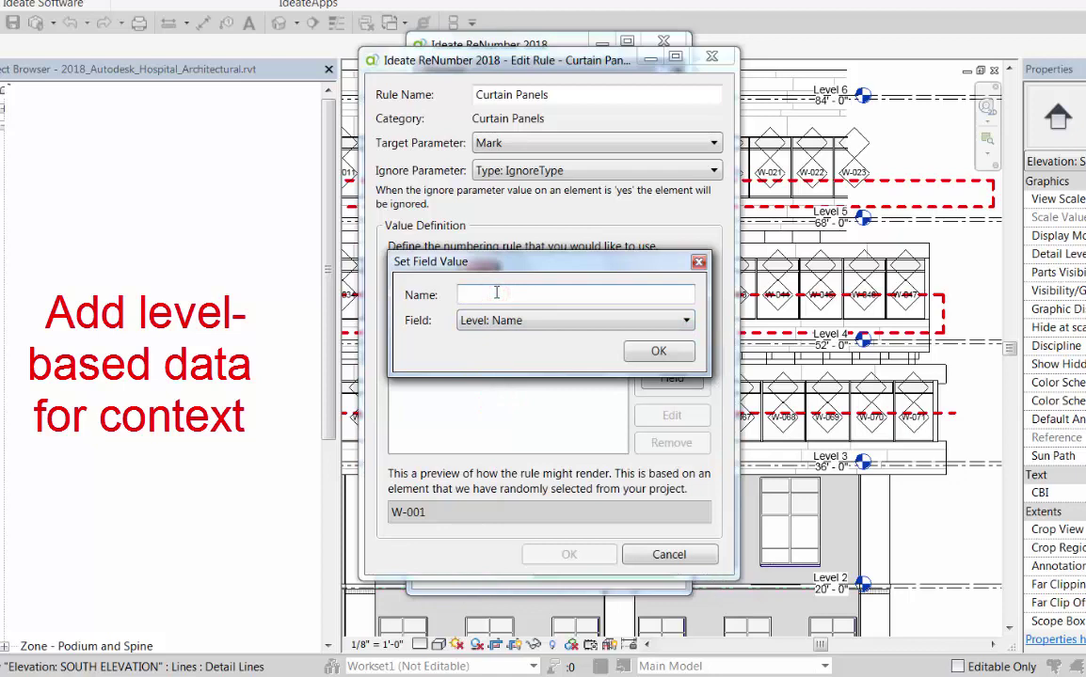
pyautogui.click(659, 350)
pyautogui.moveTo(497, 284); pyautogui.dragTo(358, 259)
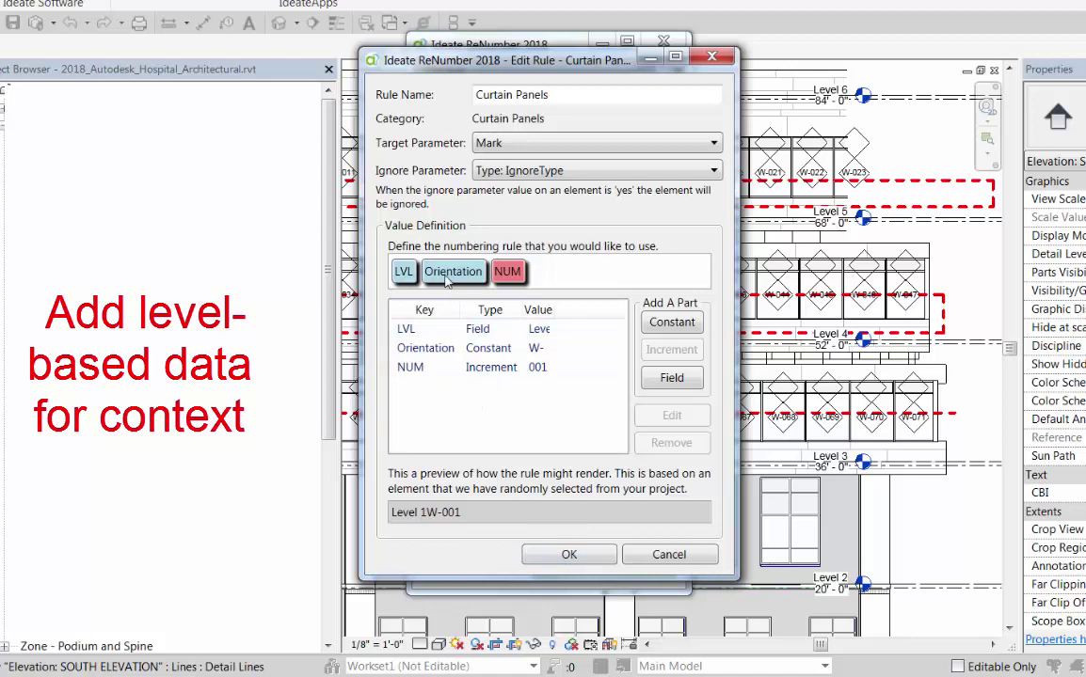
# Change the Orientation constant's value to -W- and save the Curtain Panels rule
pyautogui.doubleClick(487, 348)
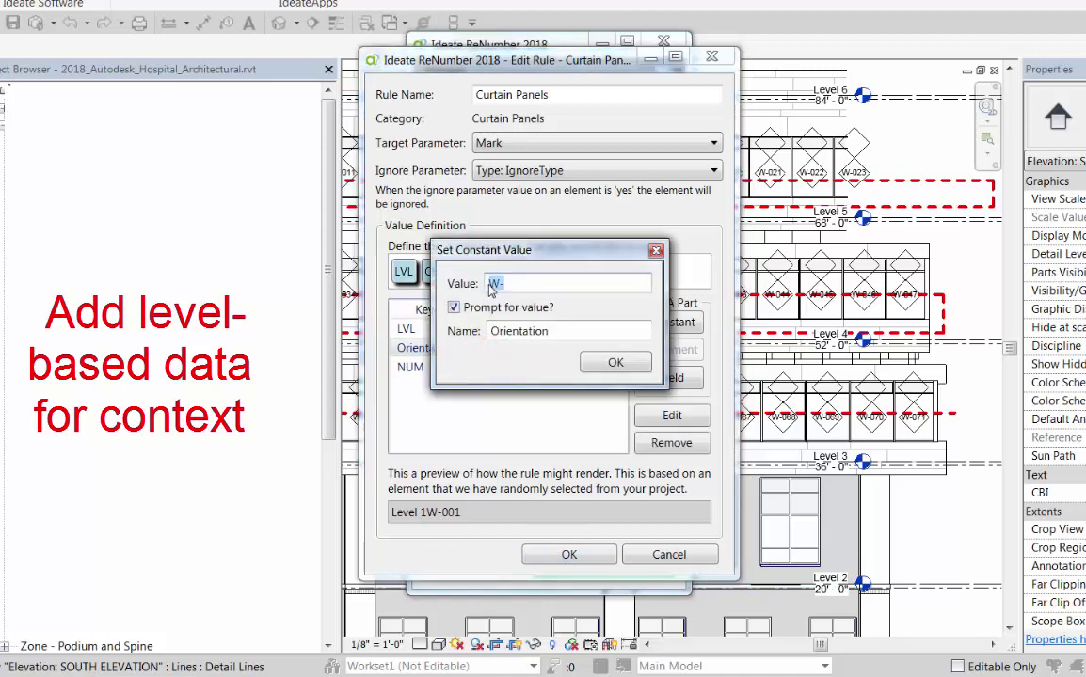
pyautogui.click(489, 286)
pyautogui.write('-')
pyautogui.click(615, 363)
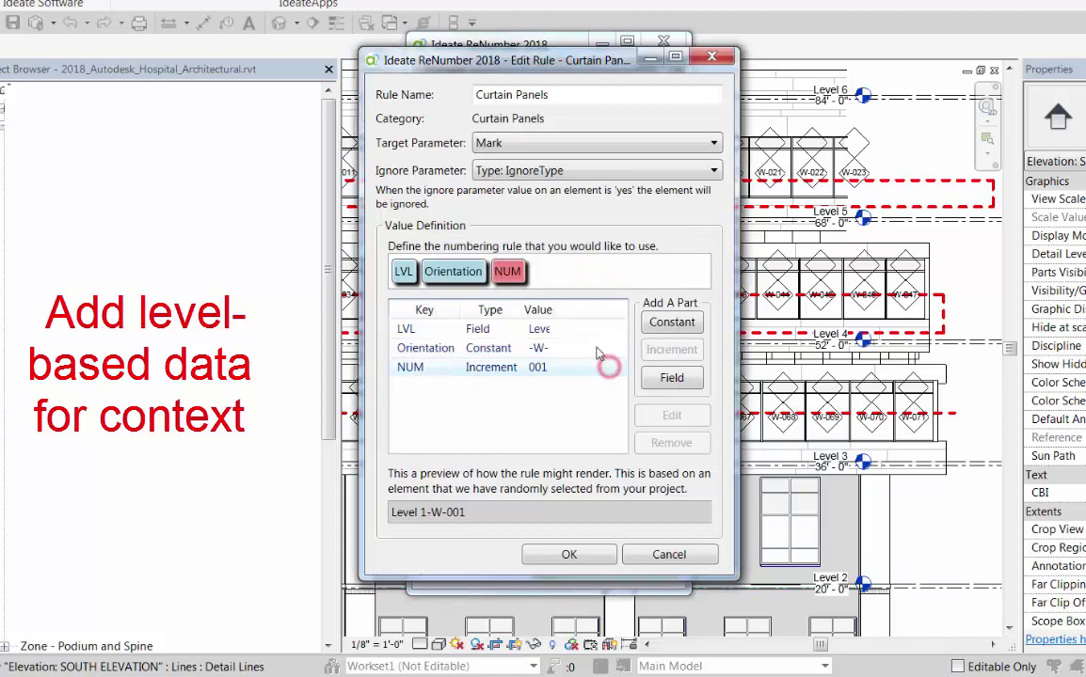
pyautogui.click(562, 555)
pyautogui.click(649, 431)
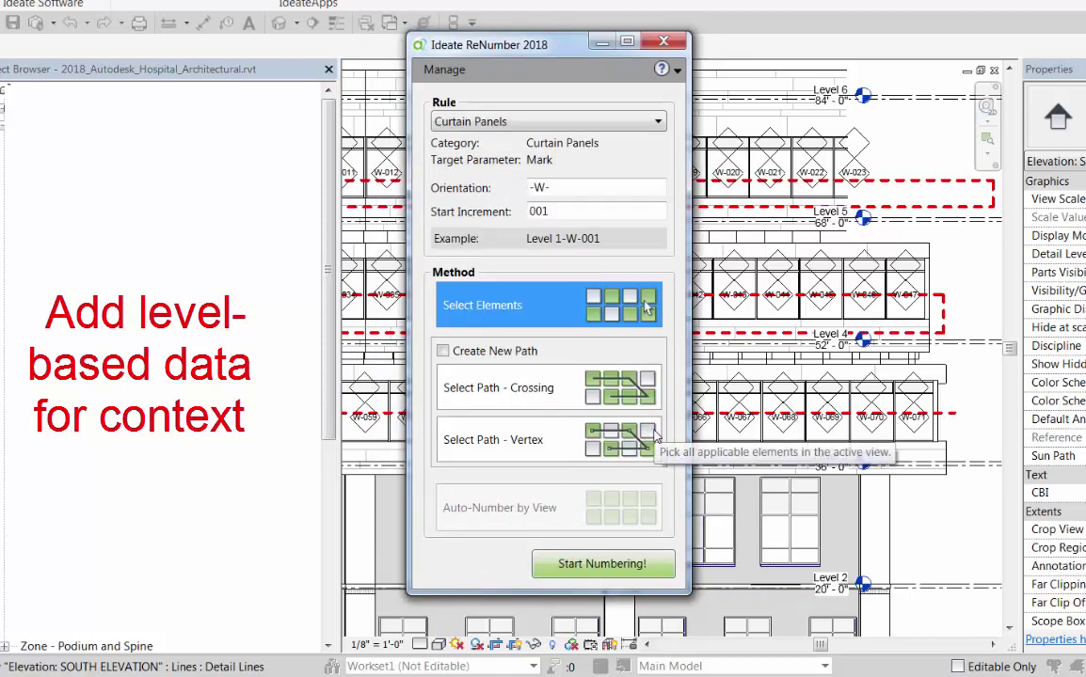
# Set the orientation to -S- and start numbering with Select Path - Crossing, using the red dashed path through the curtain panels
pyautogui.doubleClick(561, 191)
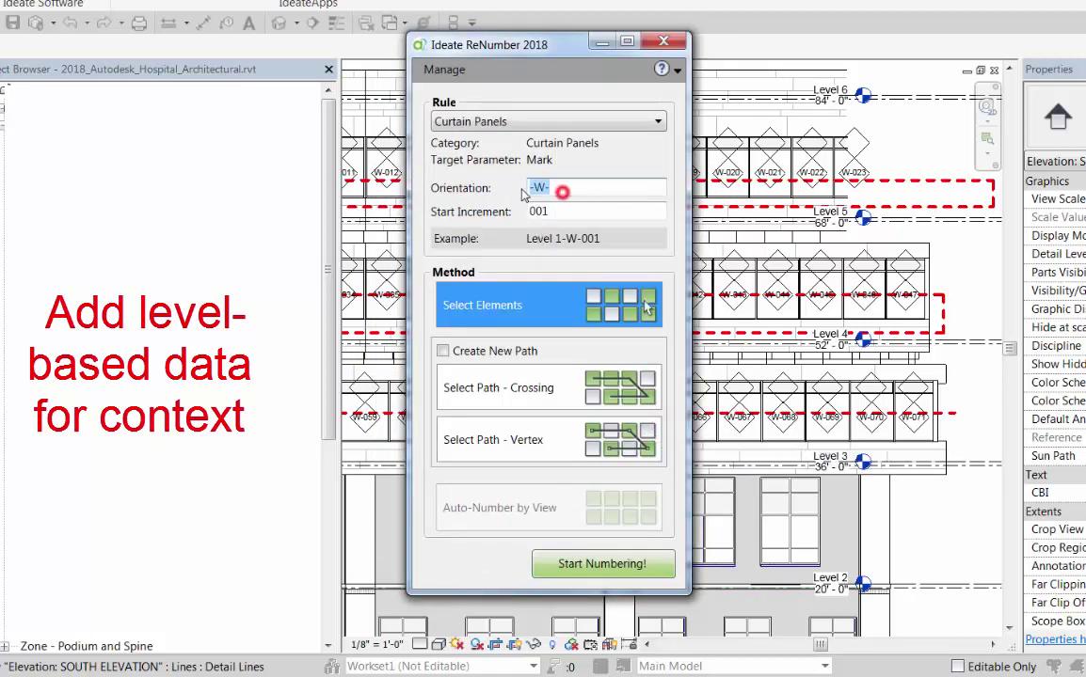
pyautogui.write('-')
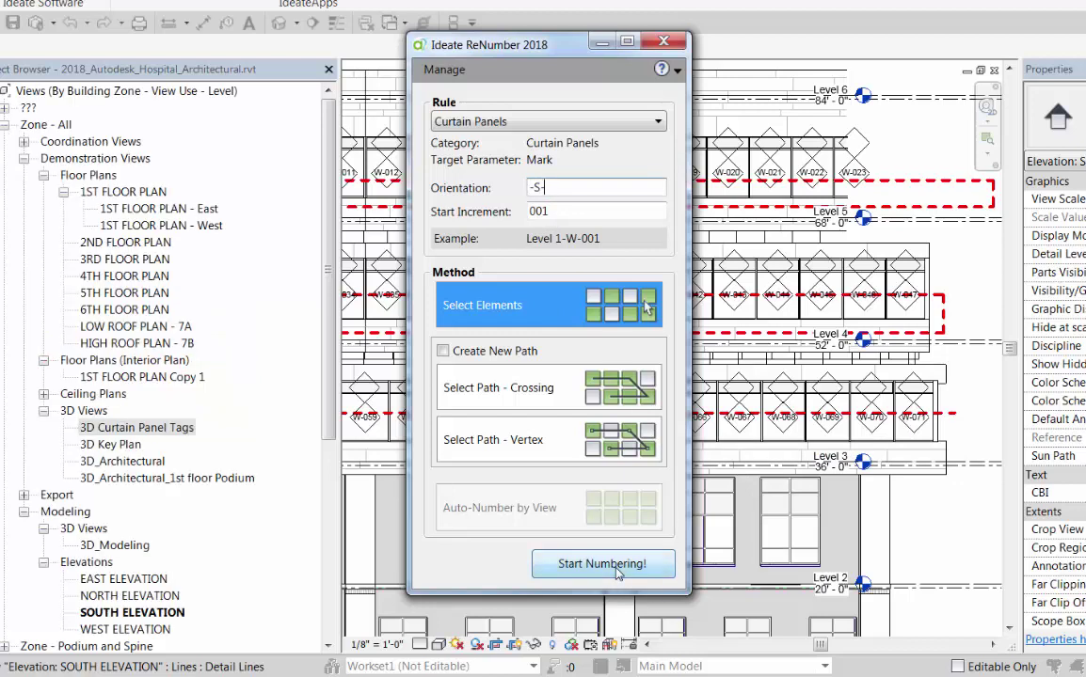
pyautogui.click(549, 403)
pyautogui.click(621, 564)
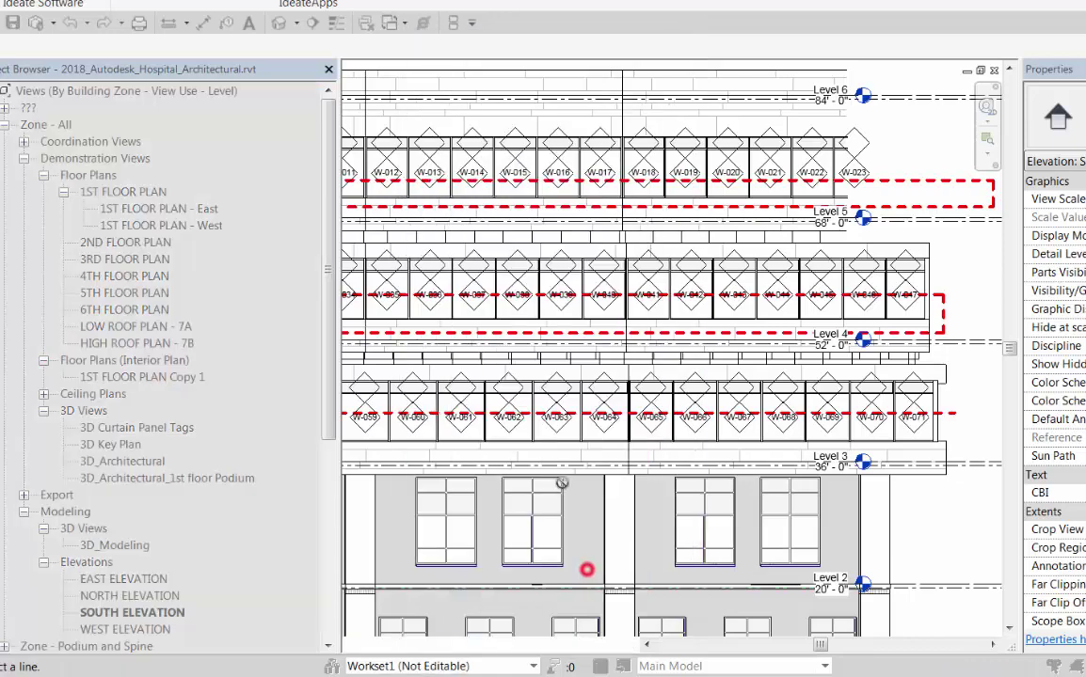
pyautogui.click(386, 175)
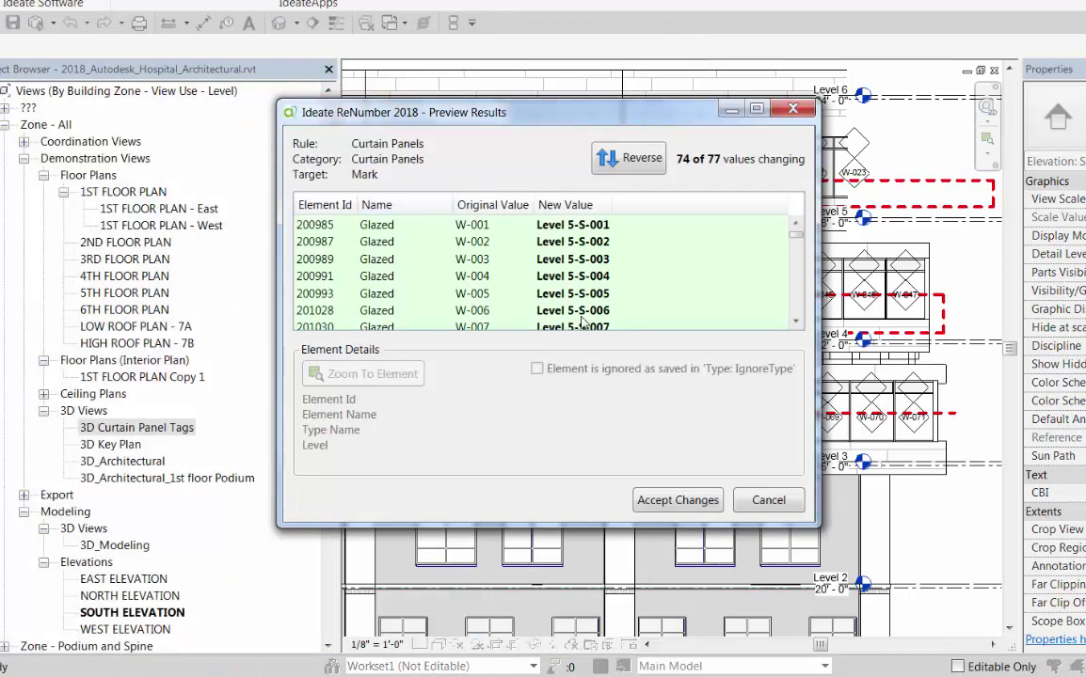
# Accept the previewed level-based marks, close ReNumber and inspect the updated tags where the three curtain panel rows begin
pyautogui.click(797, 292)
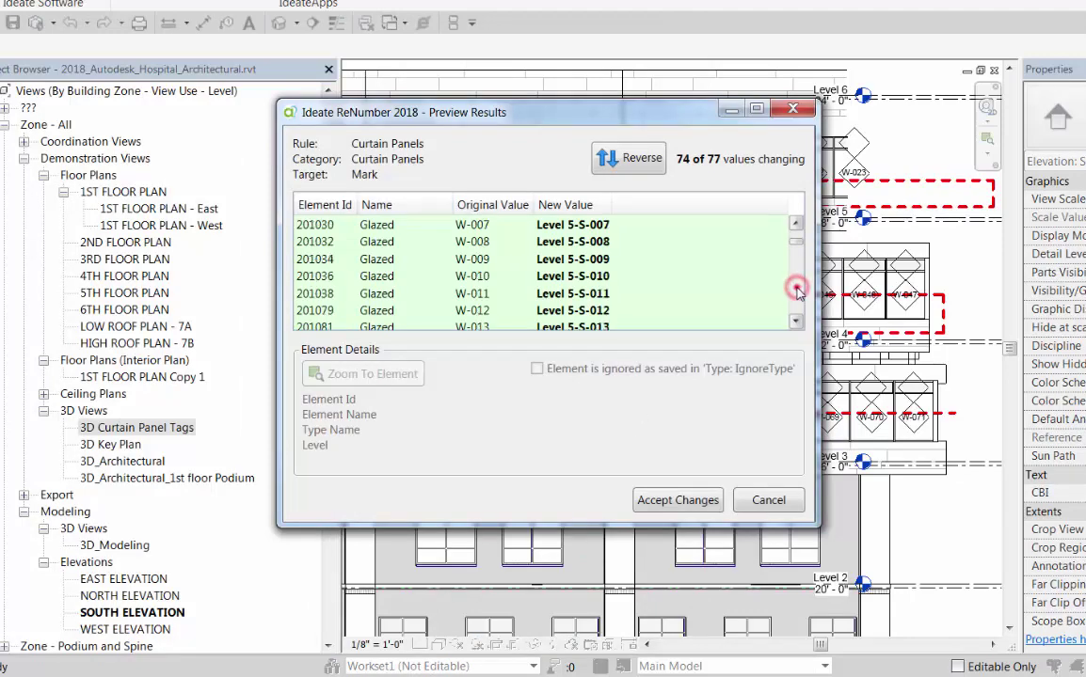
pyautogui.click(797, 292)
pyautogui.click(685, 500)
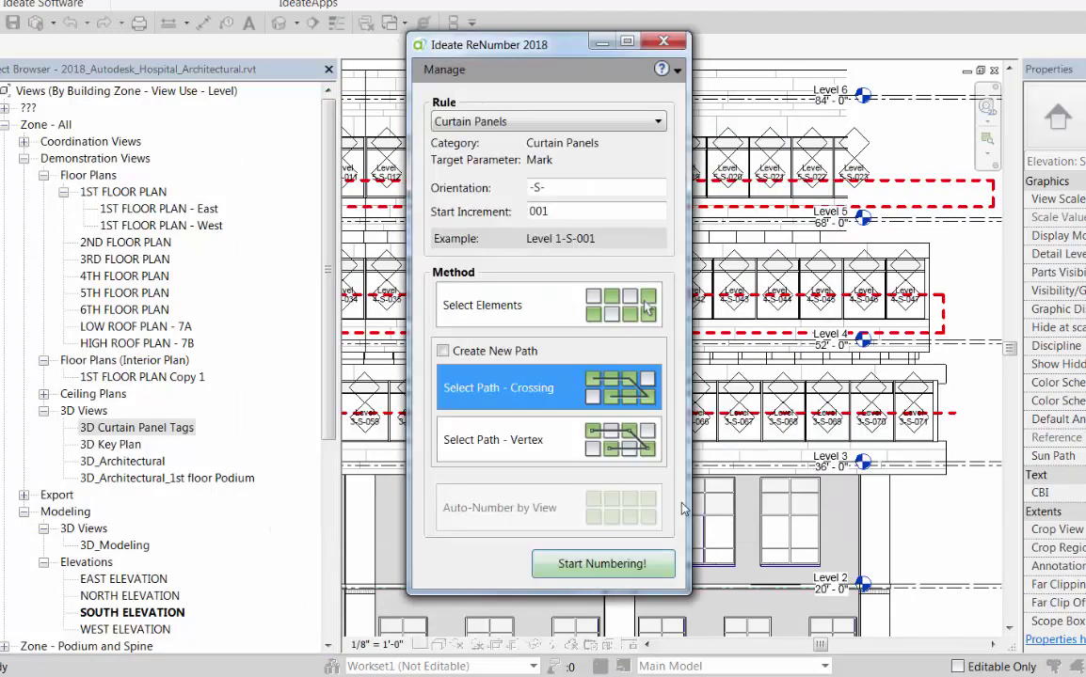
pyautogui.click(666, 36)
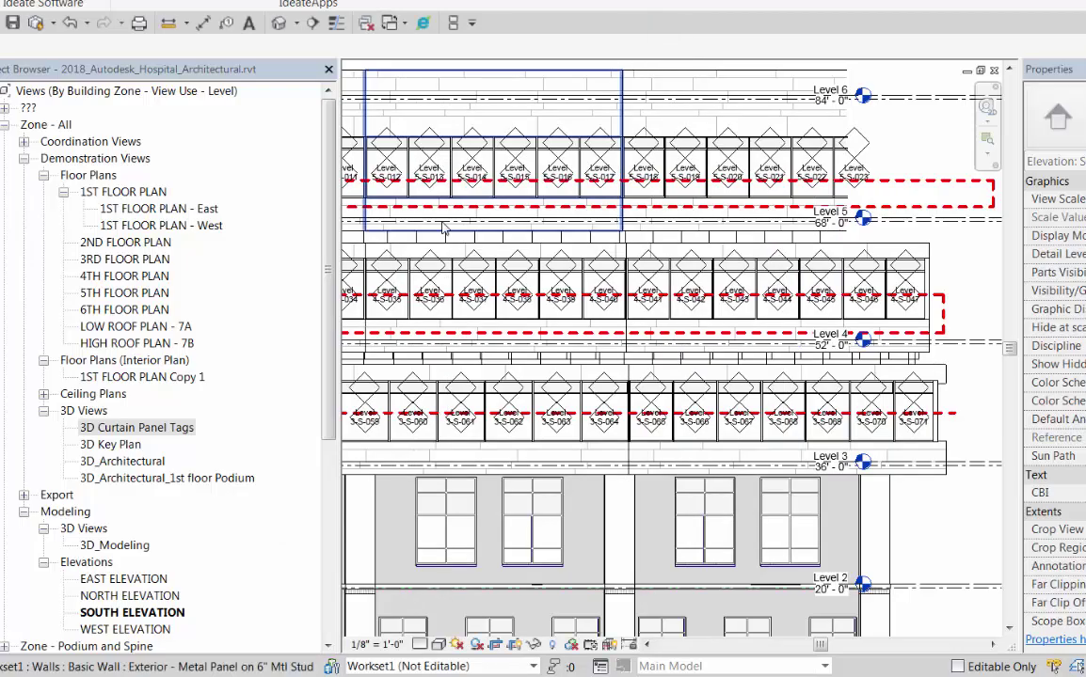
pyautogui.moveTo(506, 242); pyautogui.dragTo(942, 240, button='middle')
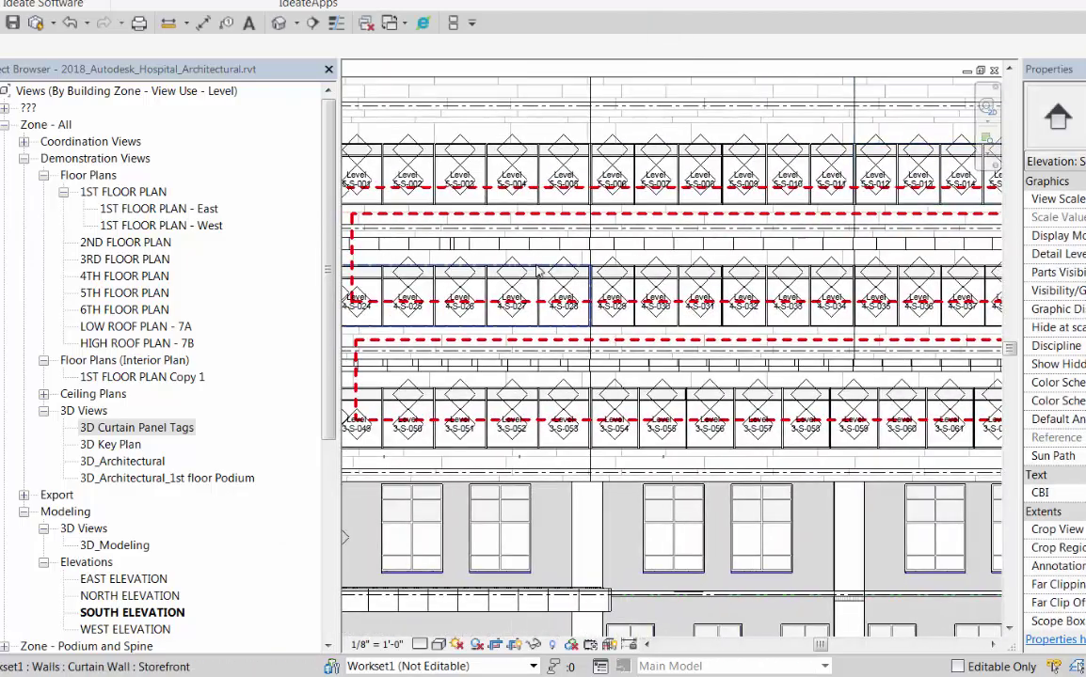
pyautogui.moveTo(529, 265); pyautogui.dragTo(803, 279, button='middle')
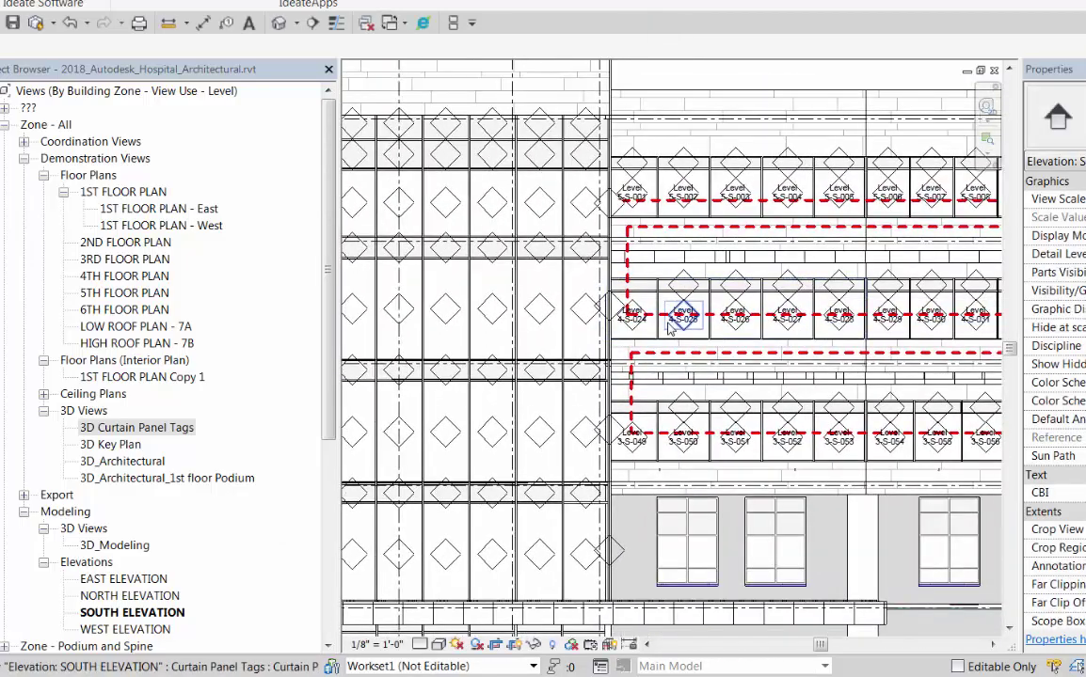
pyautogui.scroll(3, 684, 310)
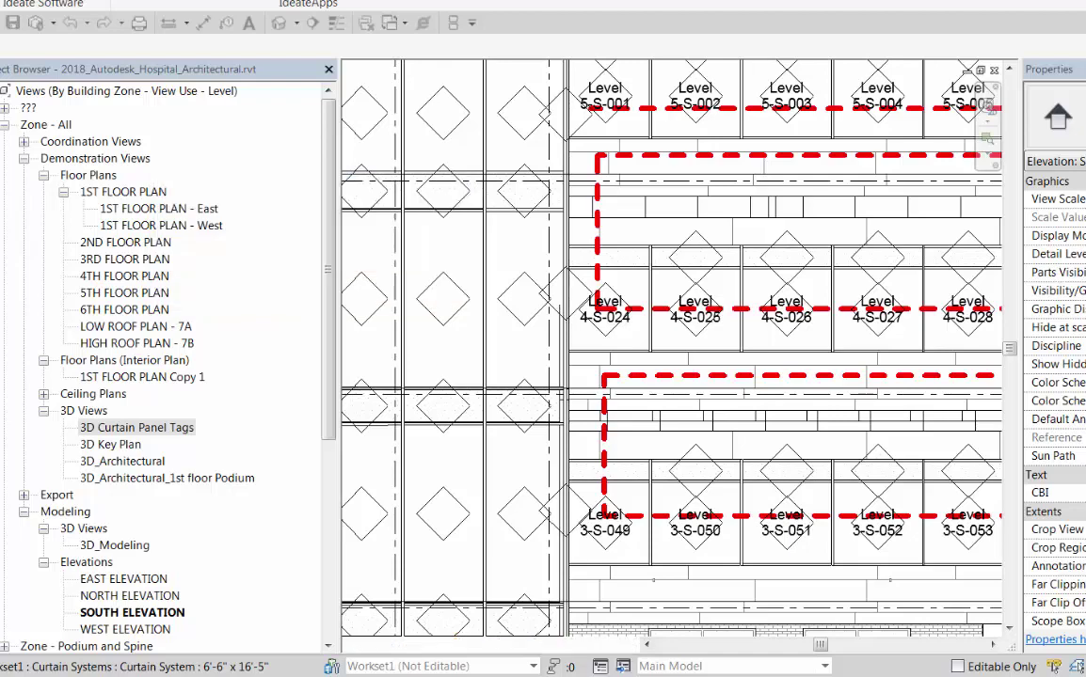
# Edit the Curtain Panels rule so its NUM increment restarts per Level, and save the rule
pyautogui.moveTo(463, 112); pyautogui.dragTo(301, 0)
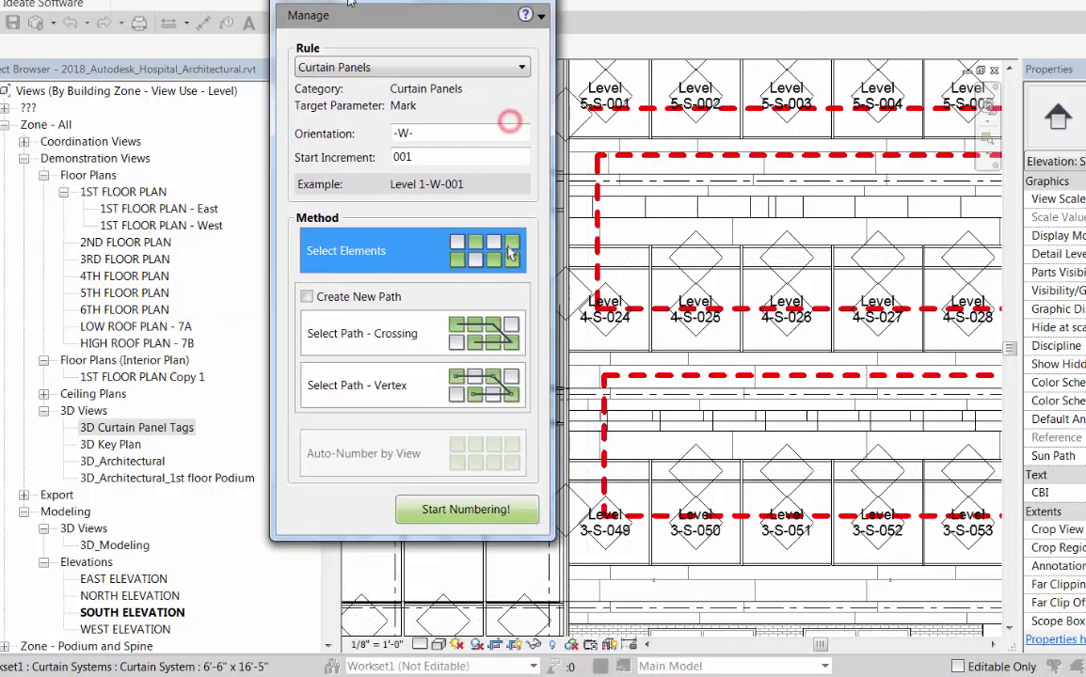
pyautogui.click(303, 16)
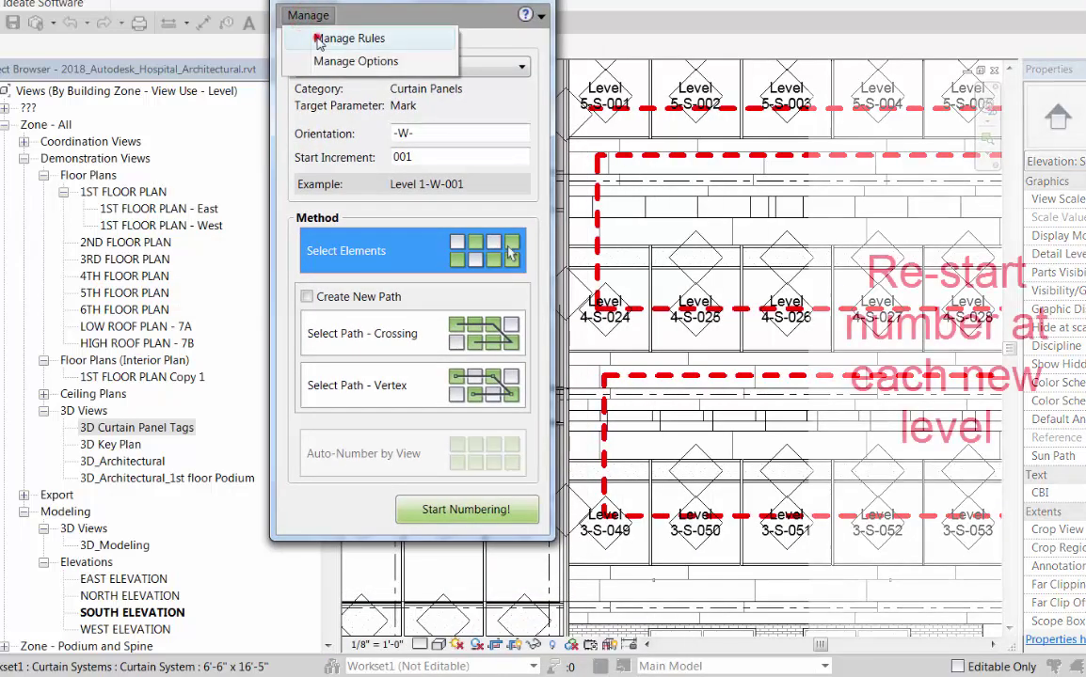
pyautogui.click(324, 39)
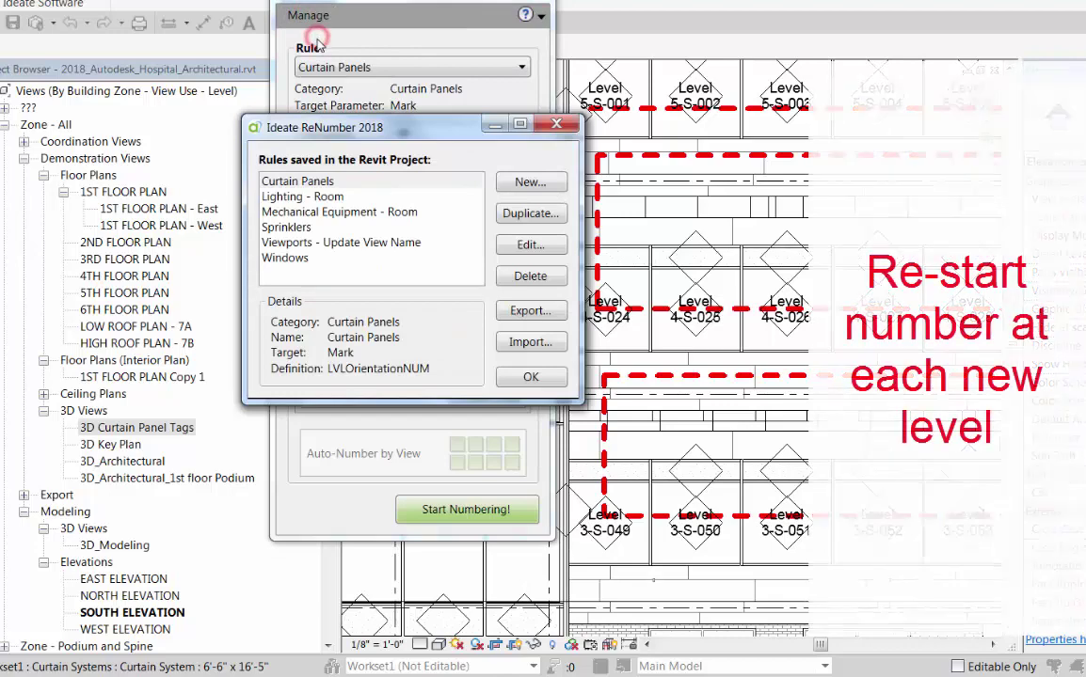
pyautogui.click(526, 246)
pyautogui.click(370, 217)
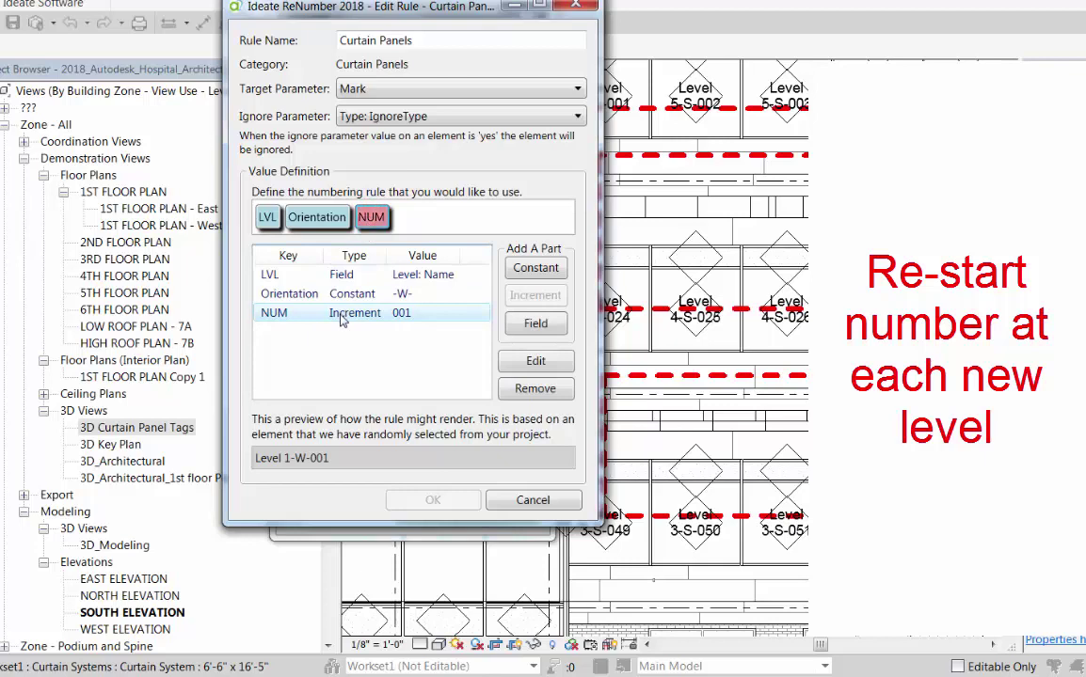
pyautogui.click(535, 363)
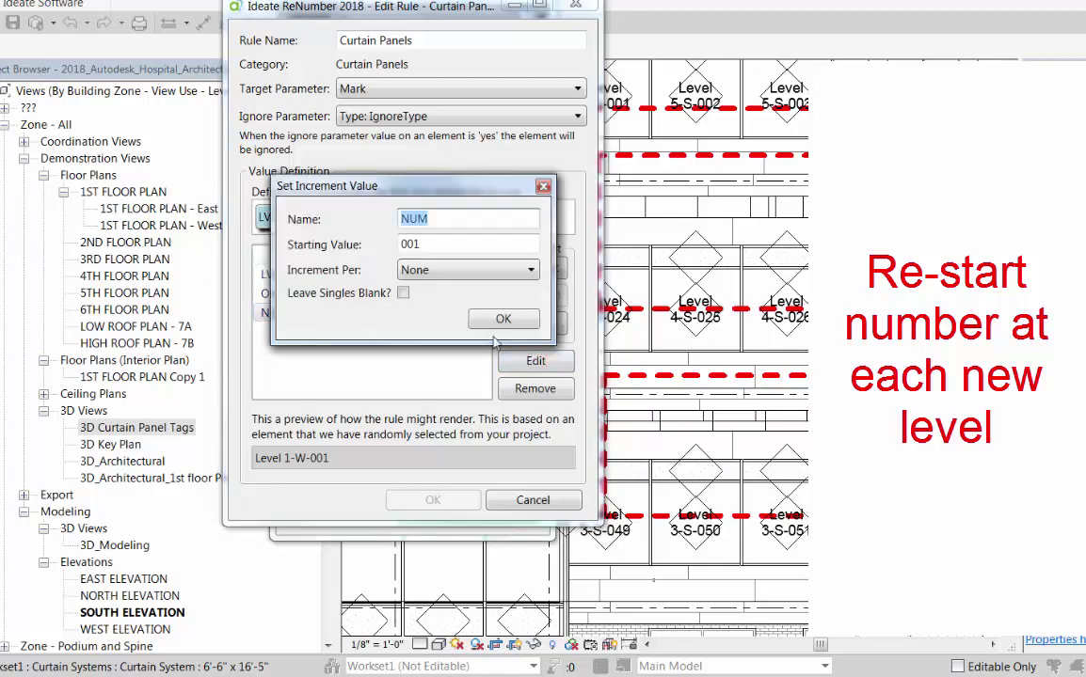
pyautogui.click(440, 271)
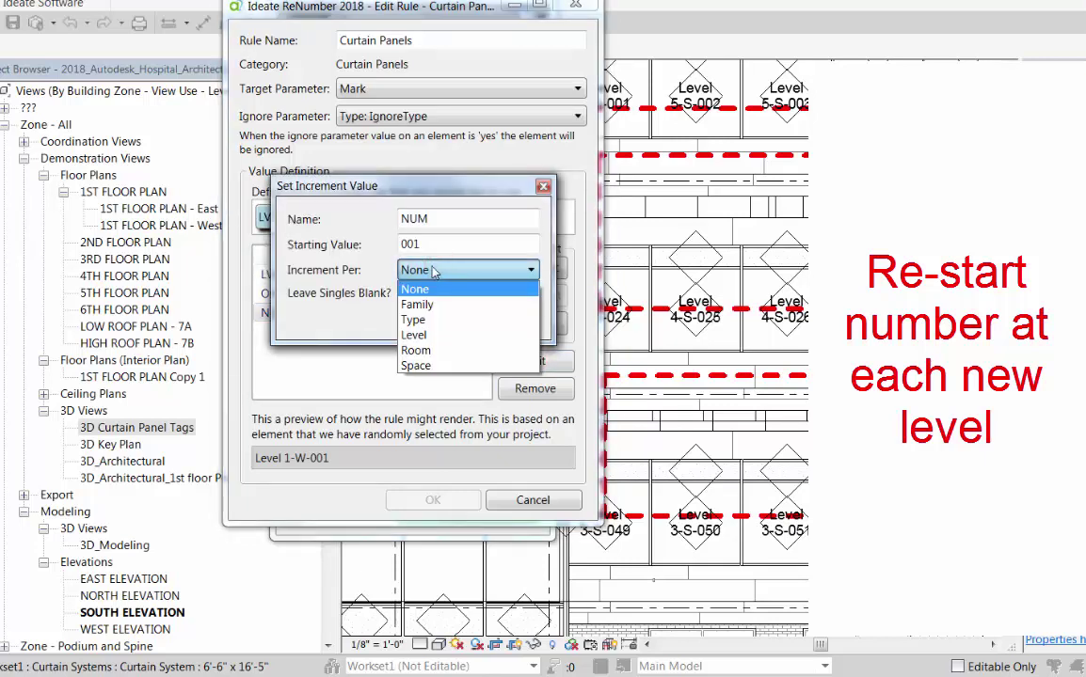
pyautogui.click(420, 335)
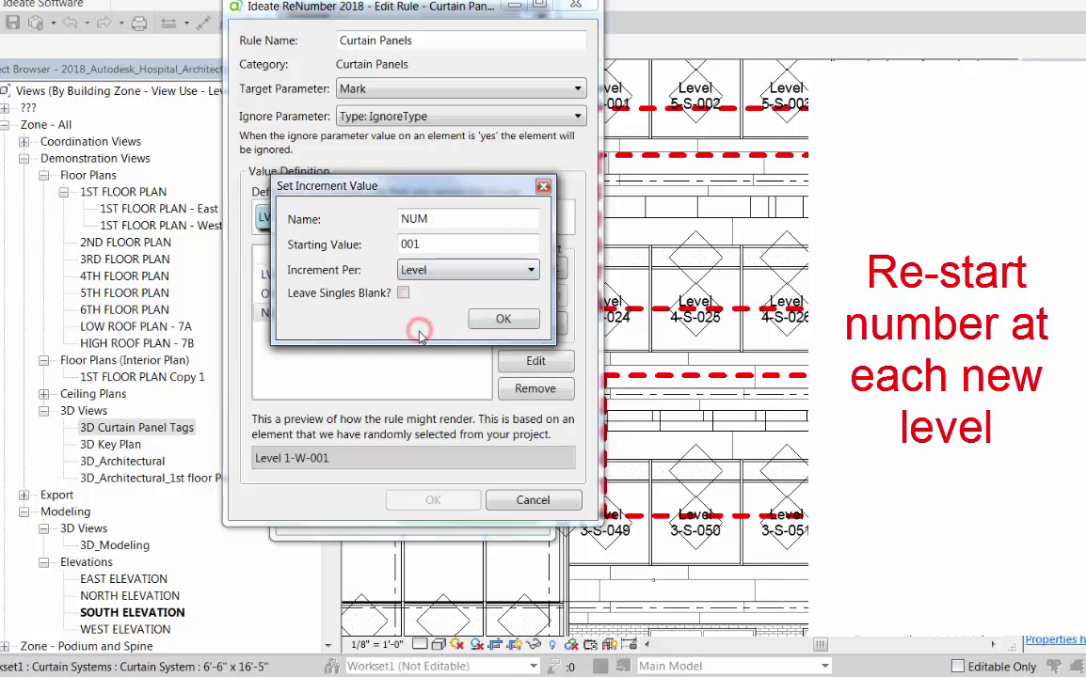
pyautogui.click(486, 321)
pyautogui.click(433, 500)
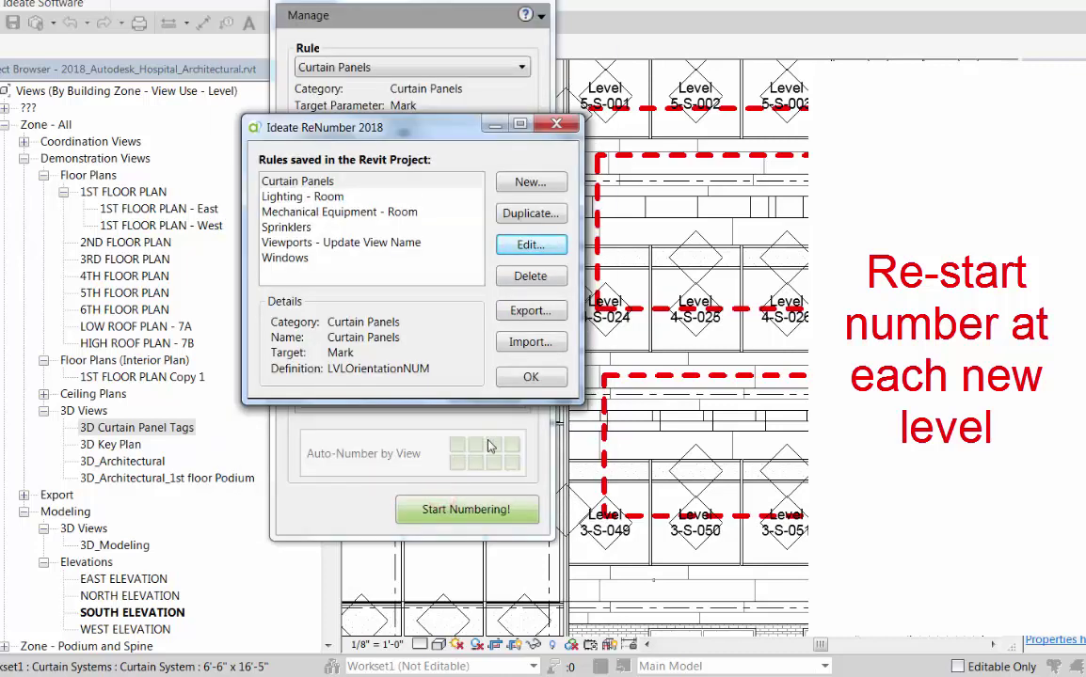
pyautogui.click(528, 376)
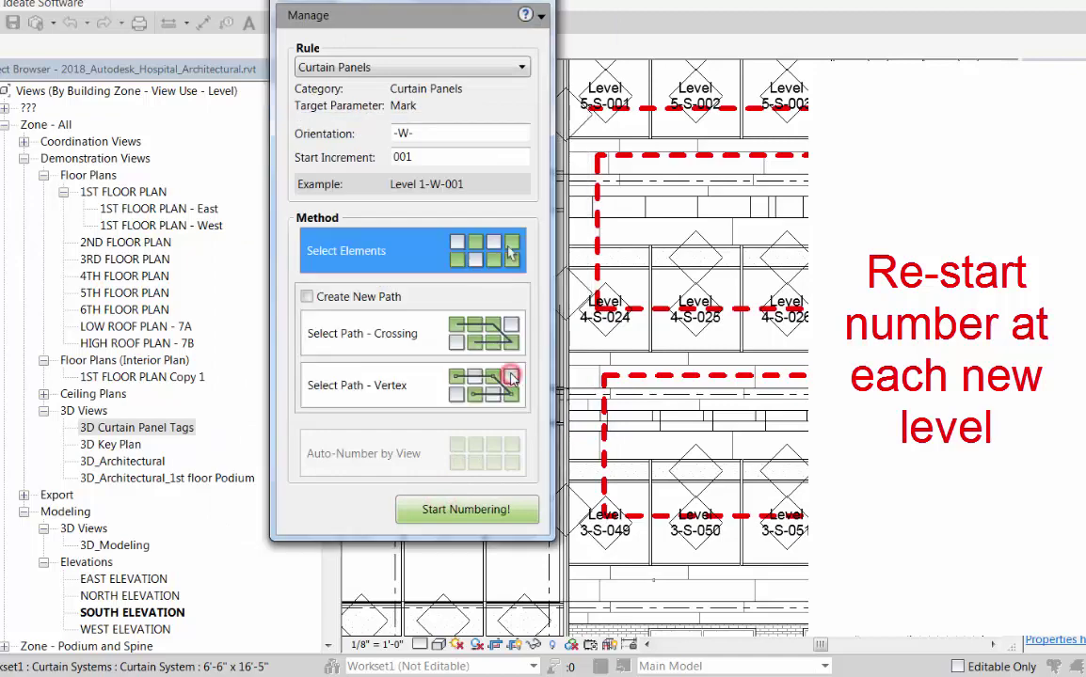
# Renumber the curtain panels with Select Path - Crossing along the red dashed path and accept the -W- marks that restart per level
pyautogui.click(438, 339)
pyautogui.click(460, 509)
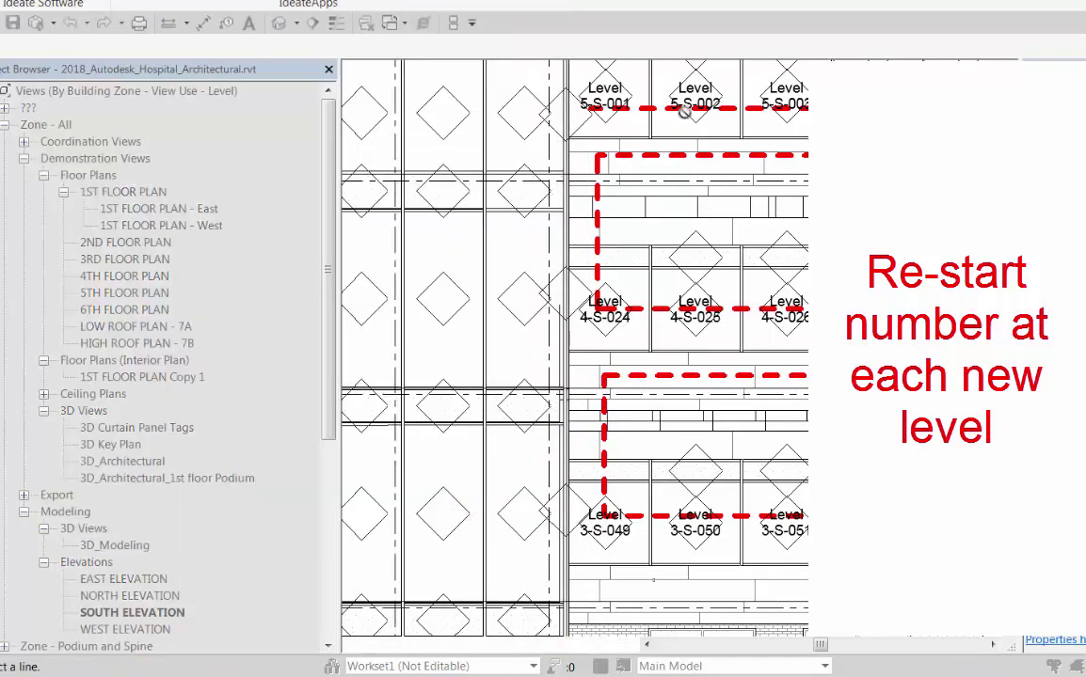
pyautogui.click(684, 110)
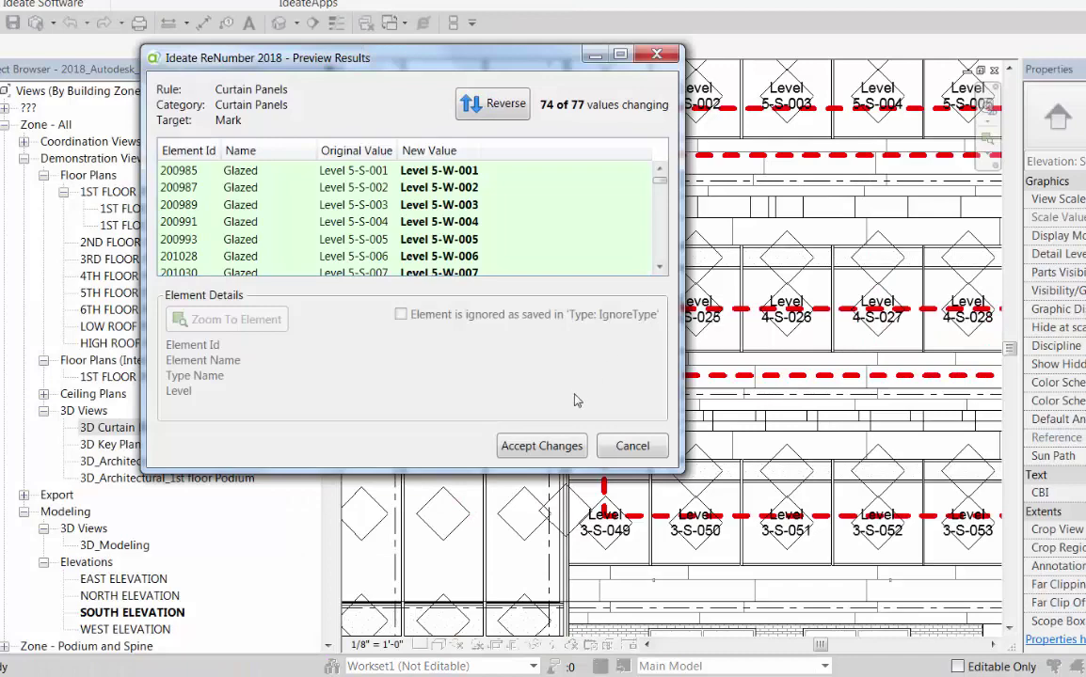
pyautogui.click(555, 448)
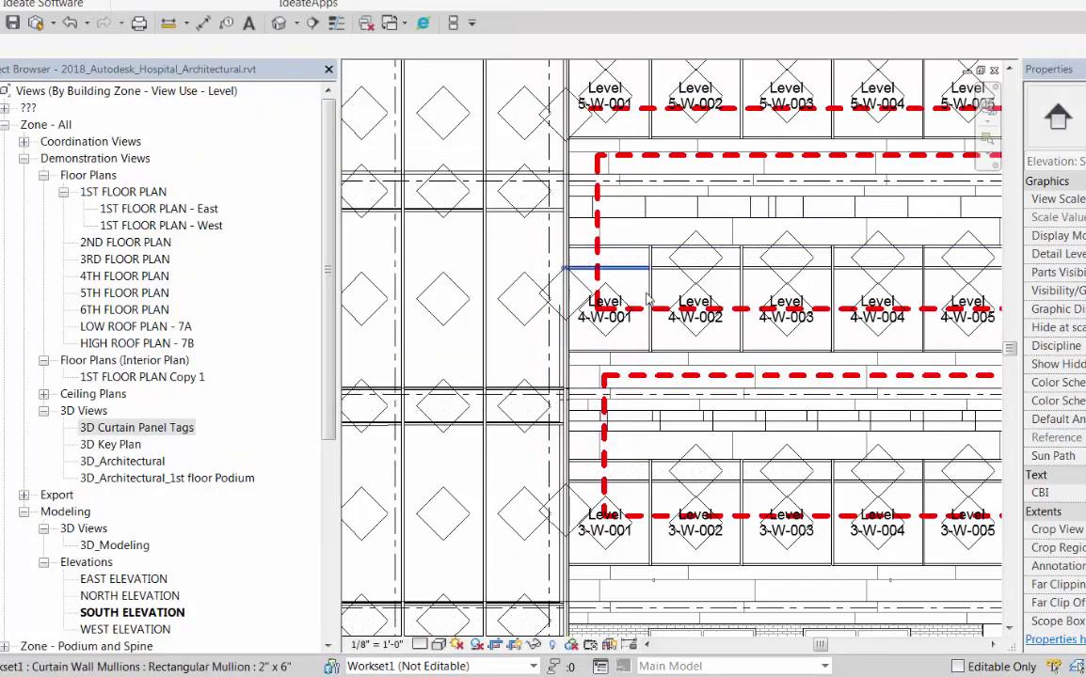
pyautogui.scroll(-1, 694, 307)
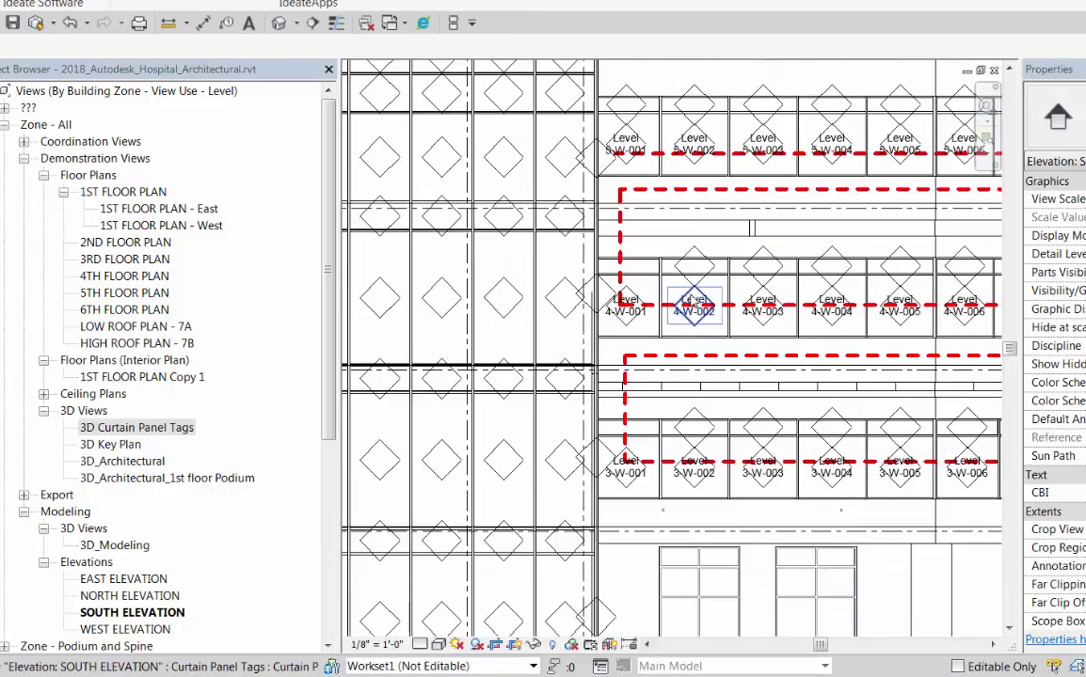
# Open Ideate Explorer for the south elevation, select all Curtain Panel Tags in the active view and start Ideate Query on them
pyautogui.moveTo(694, 306); pyautogui.dragTo(537, 311, button='middle')
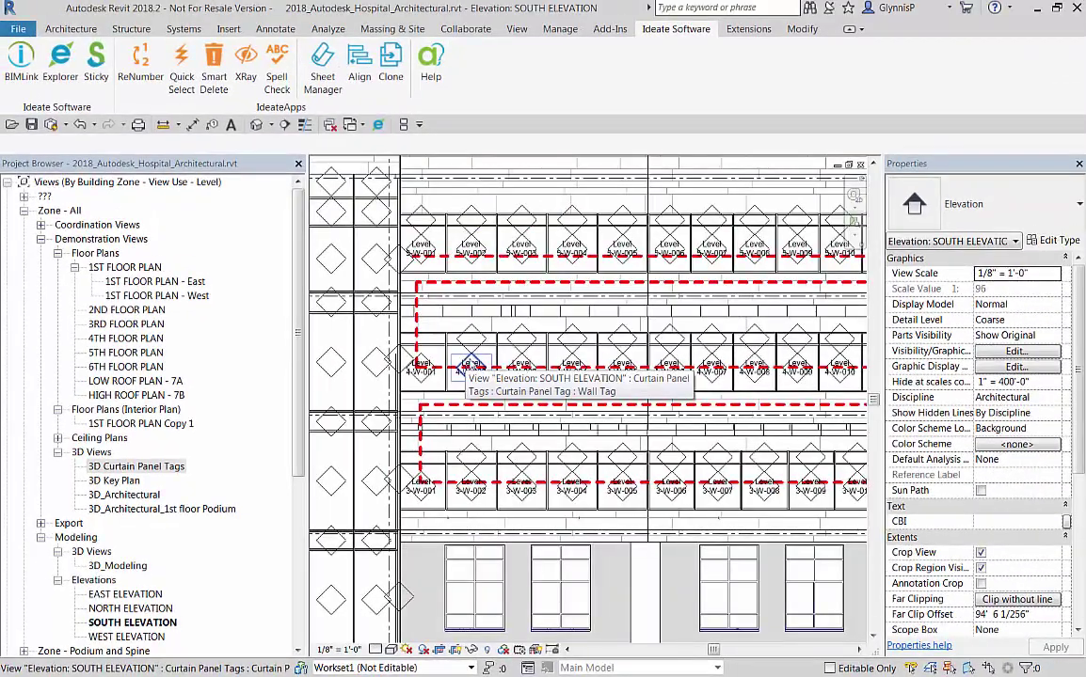
pyautogui.scroll(-1, 502, 340)
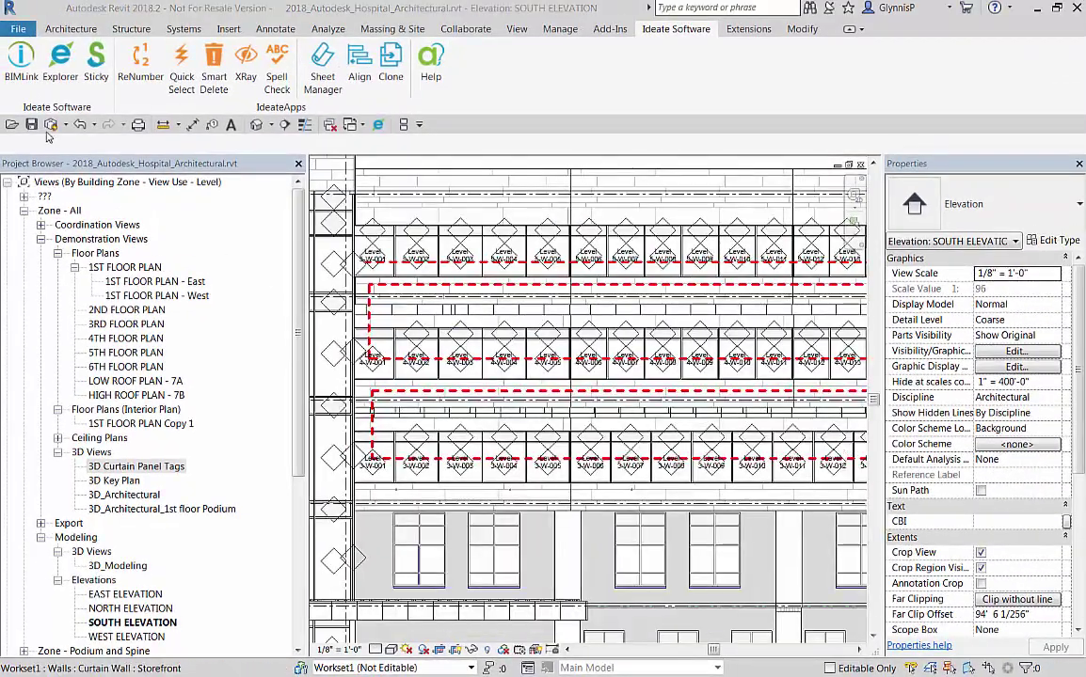
pyautogui.click(61, 61)
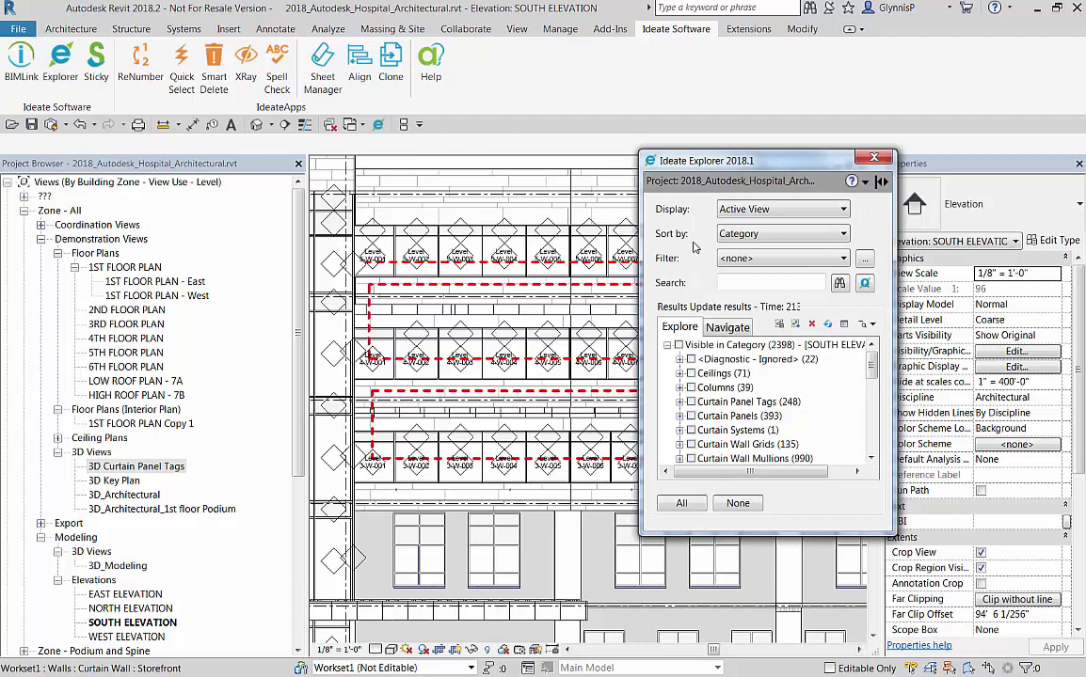
pyautogui.click(691, 401)
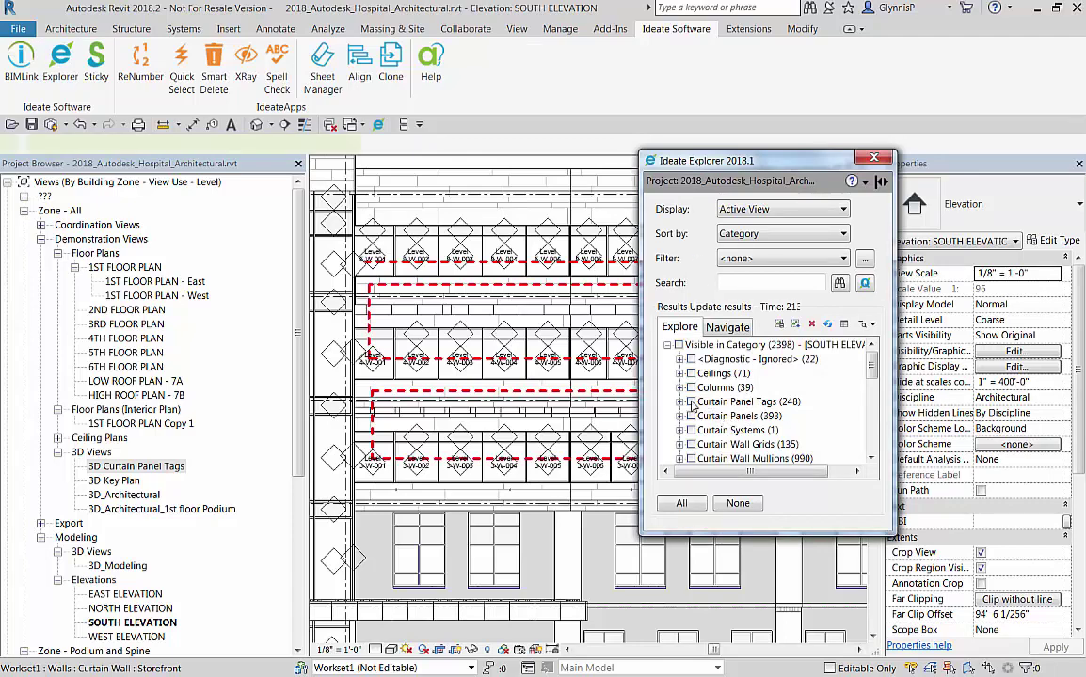
pyautogui.click(865, 284)
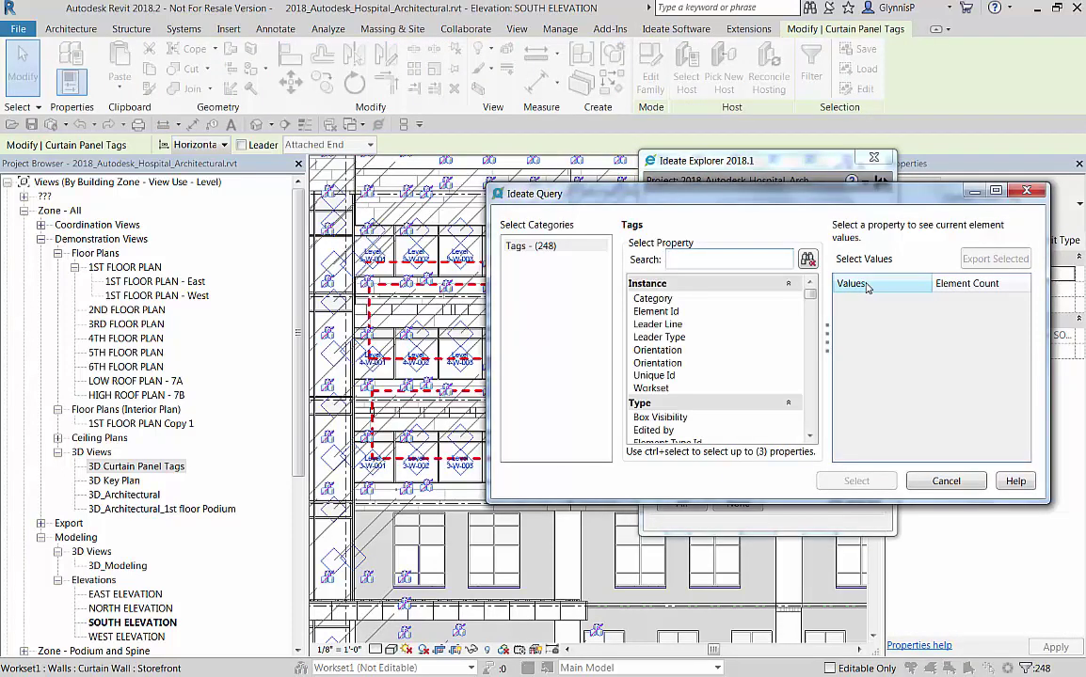
# Query the tags by the tagged element's Mark, select those with a <Blank> value, delete them and close Ideate Explorer
pyautogui.write('mark')
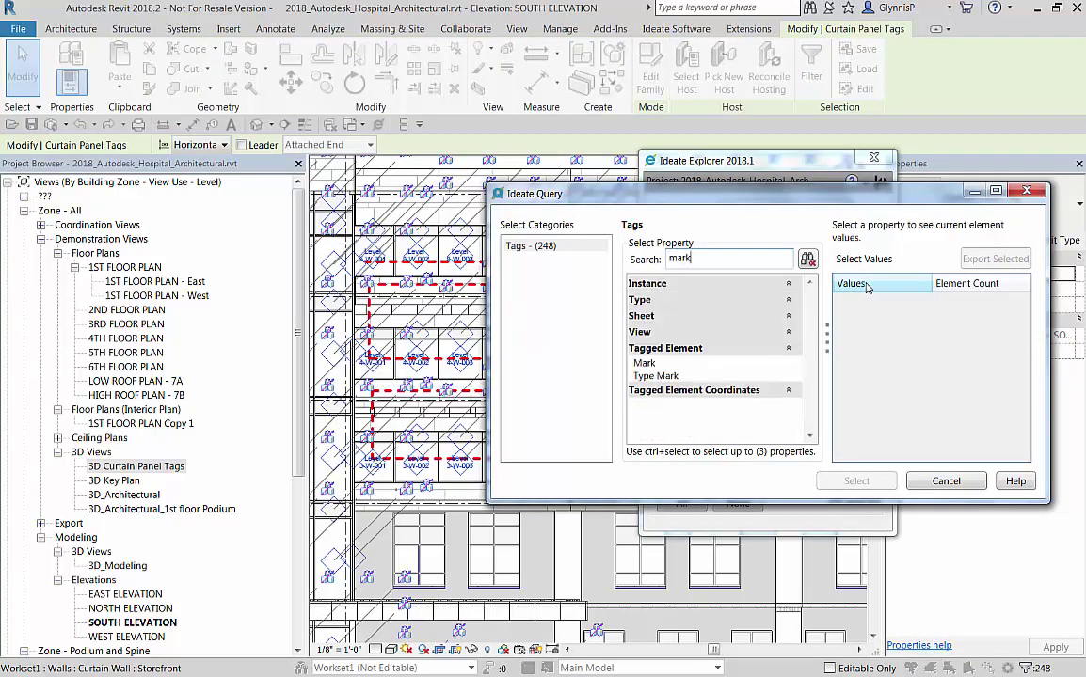
pyautogui.click(646, 364)
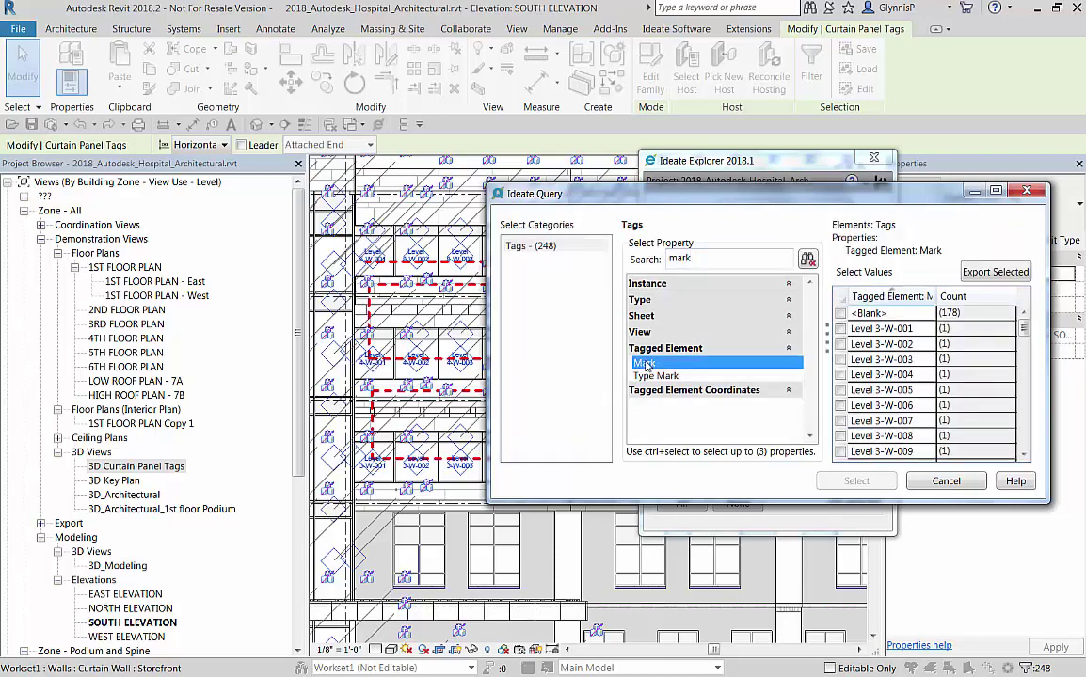
pyautogui.click(840, 313)
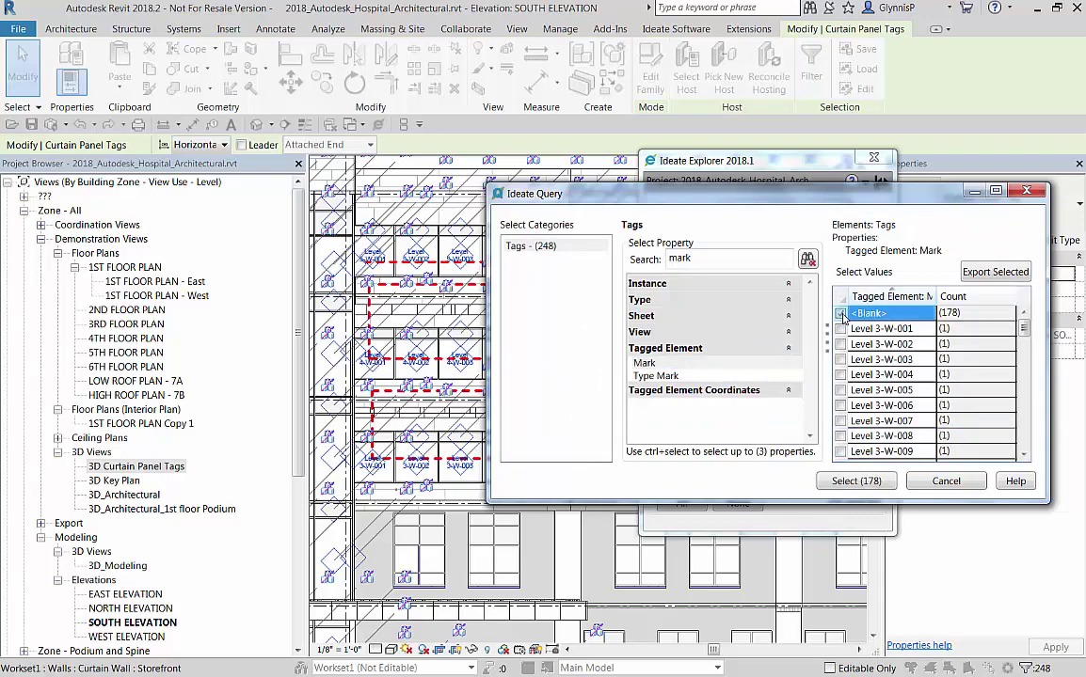
pyautogui.click(856, 482)
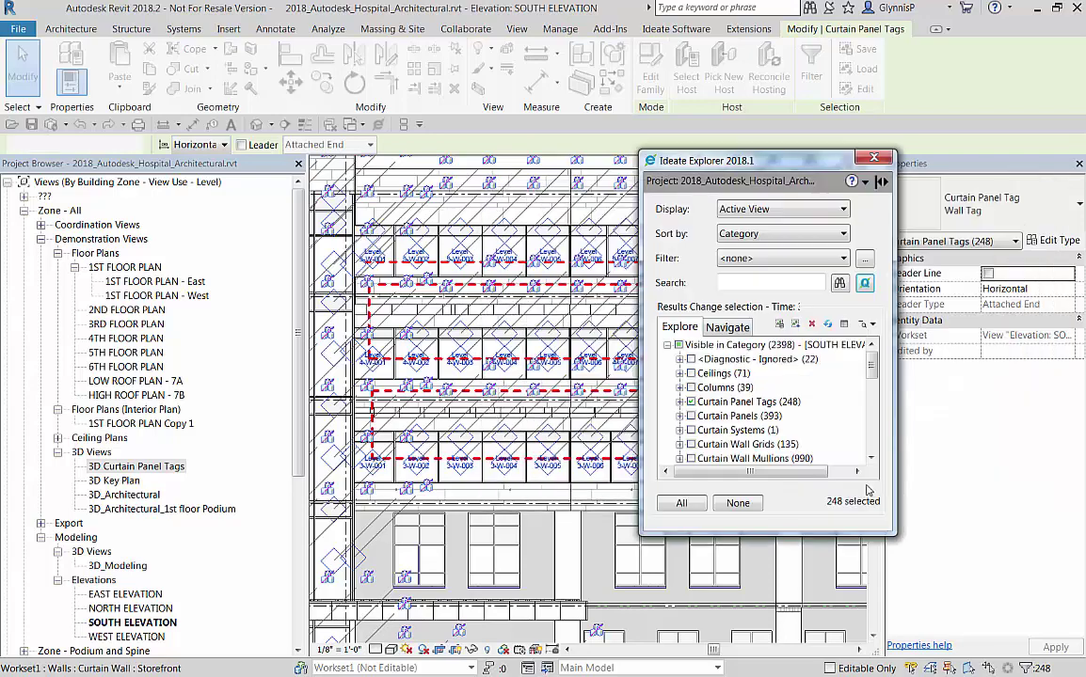
pyautogui.click(812, 325)
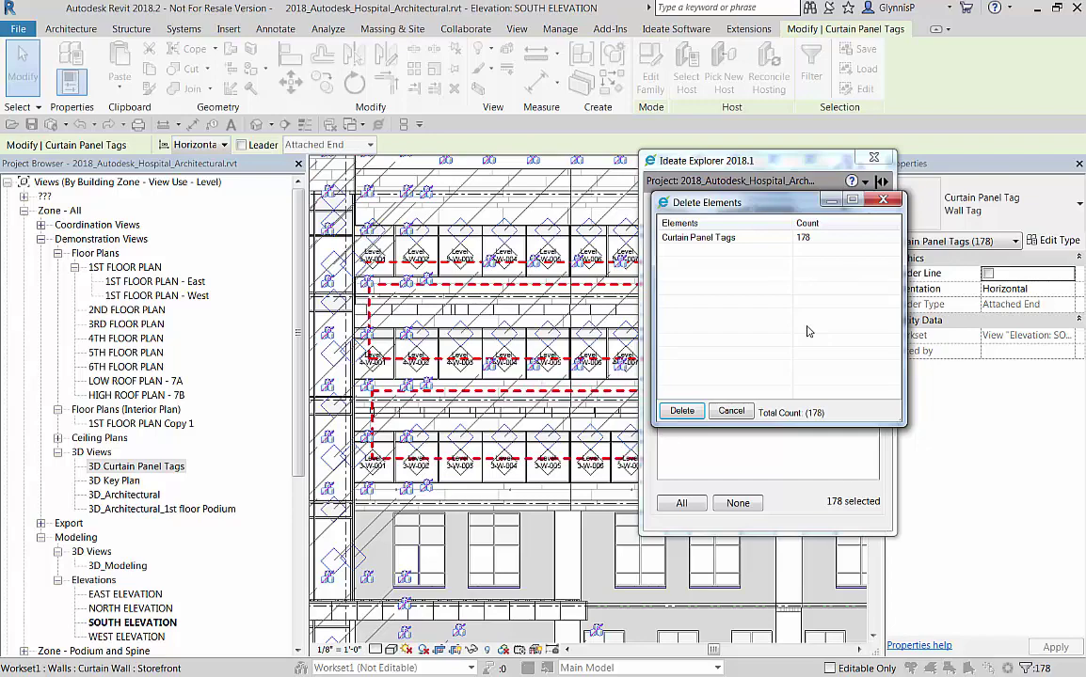
pyautogui.click(682, 412)
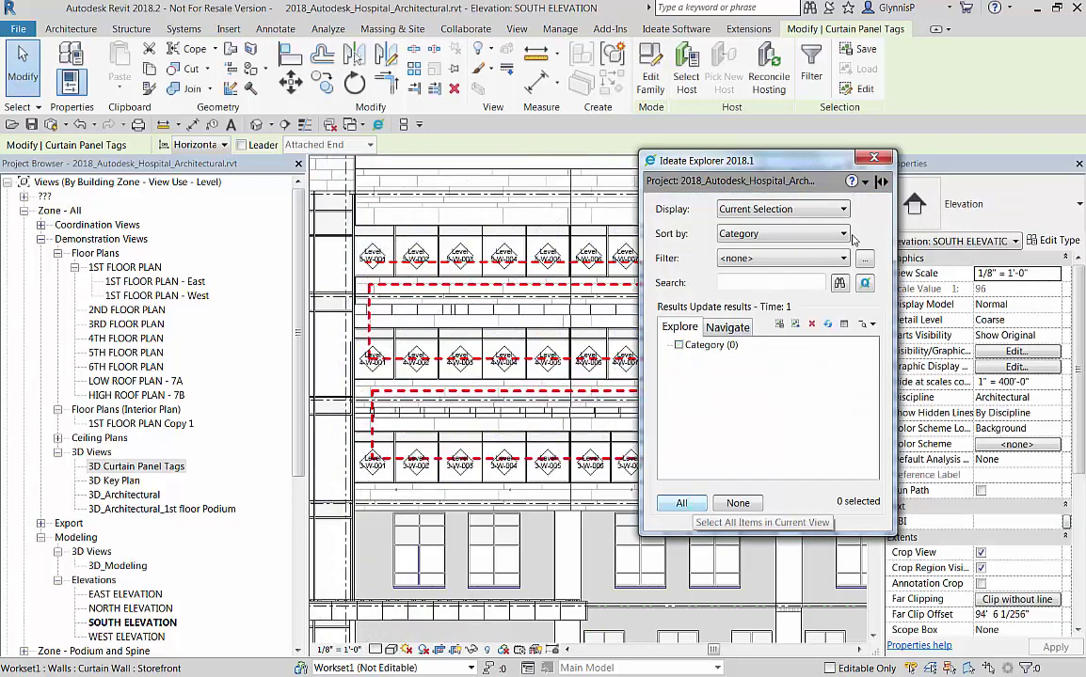
pyautogui.press('Escape')
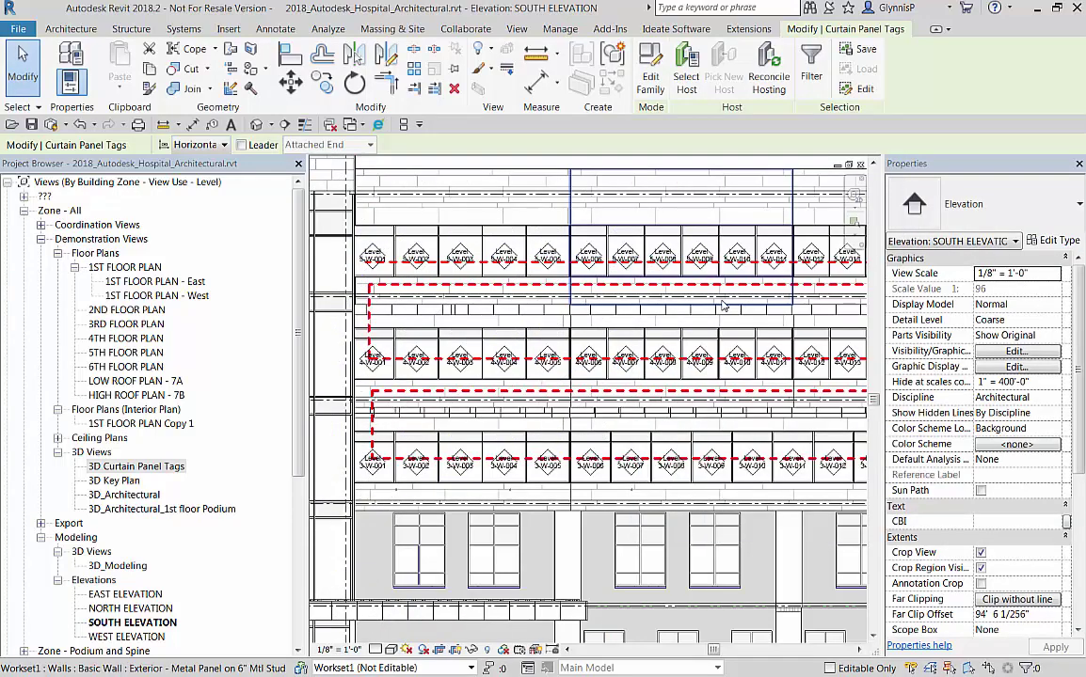